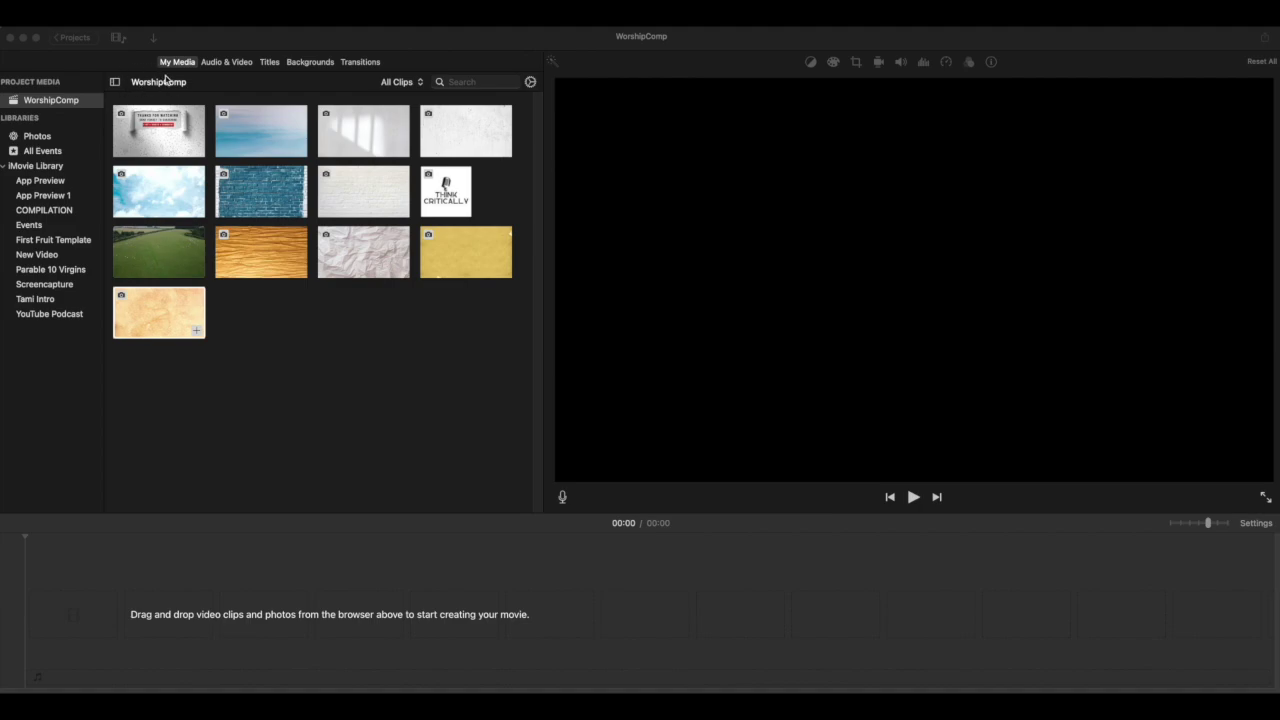
Import the Big Sky Elegy MP3 from the Desktop into the WorshipComp project media
left_click(277, 309)
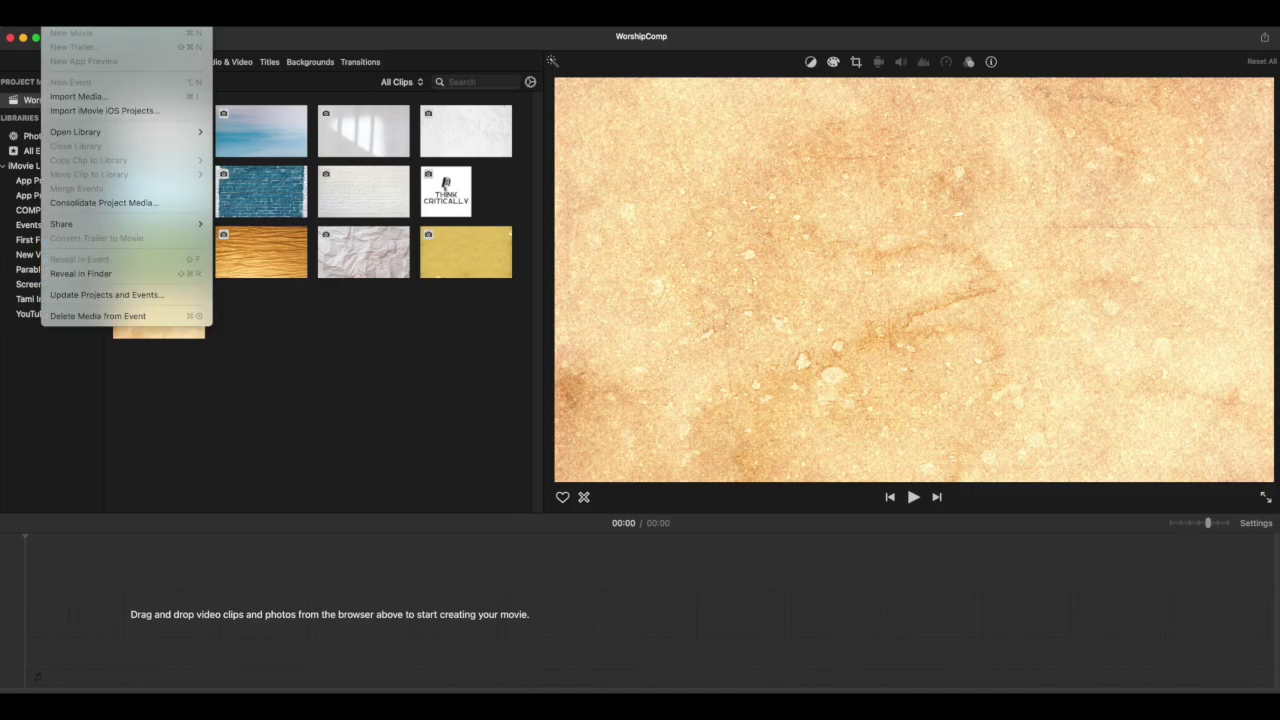
left_click(80, 97)
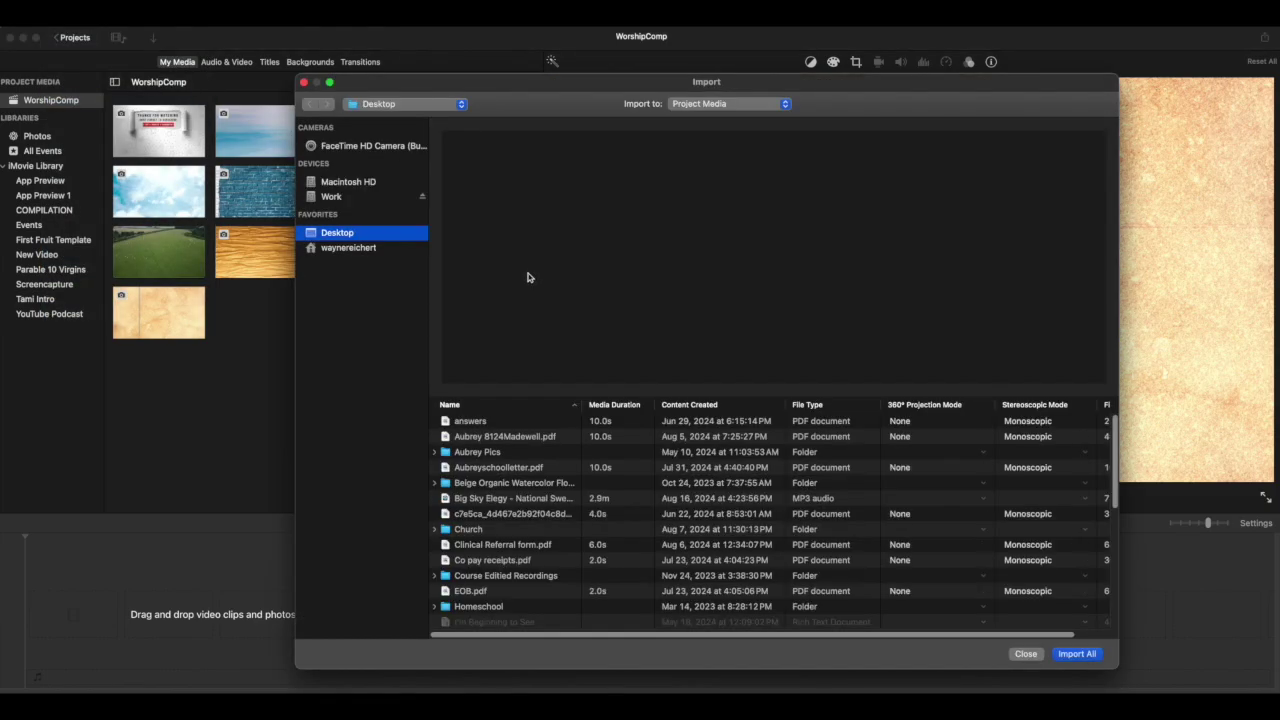
double_click(502, 503)
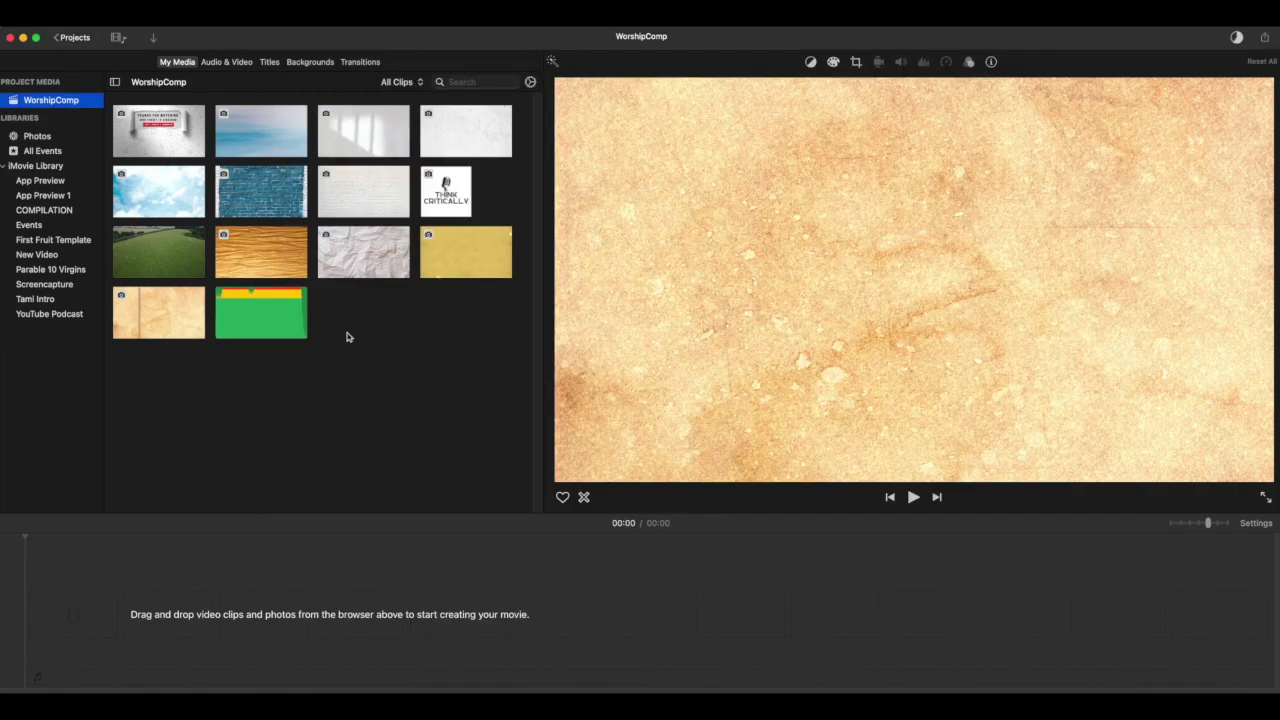
left_click(277, 320)
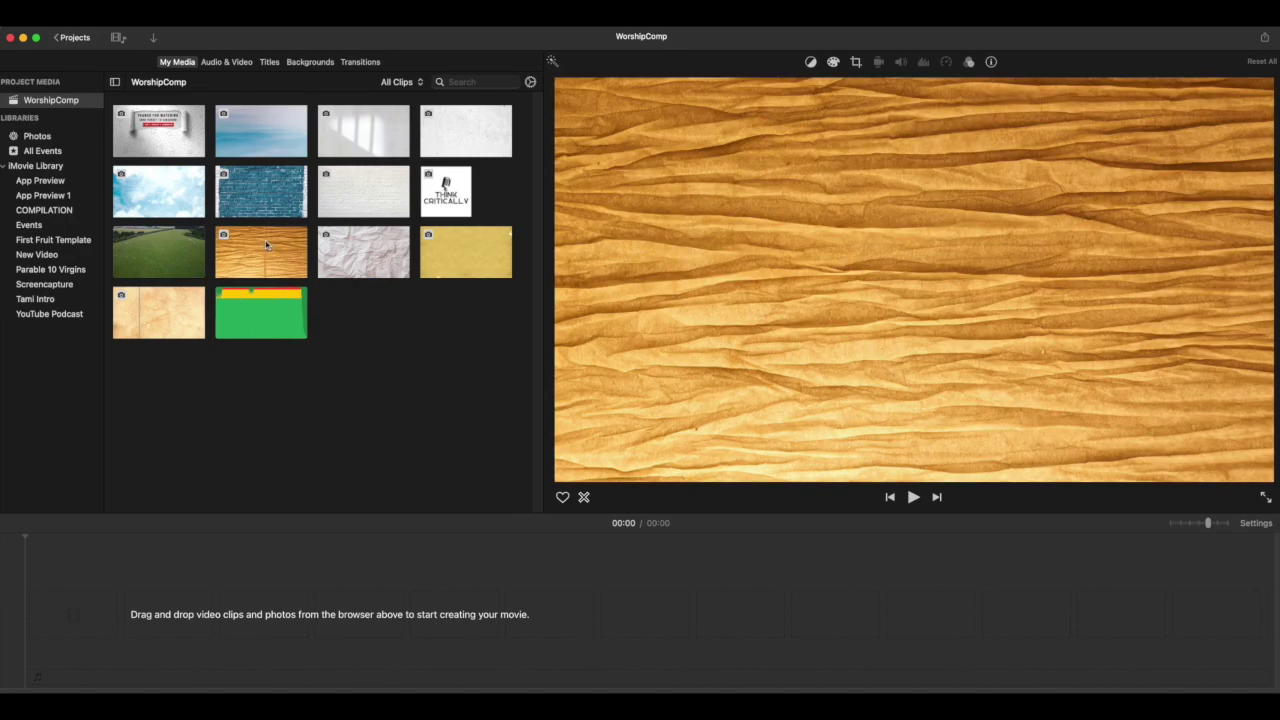
Add the orange crumpled-paper texture to the timeline and stretch it to about 3:34
left_click_drag(266, 244, 44, 624)
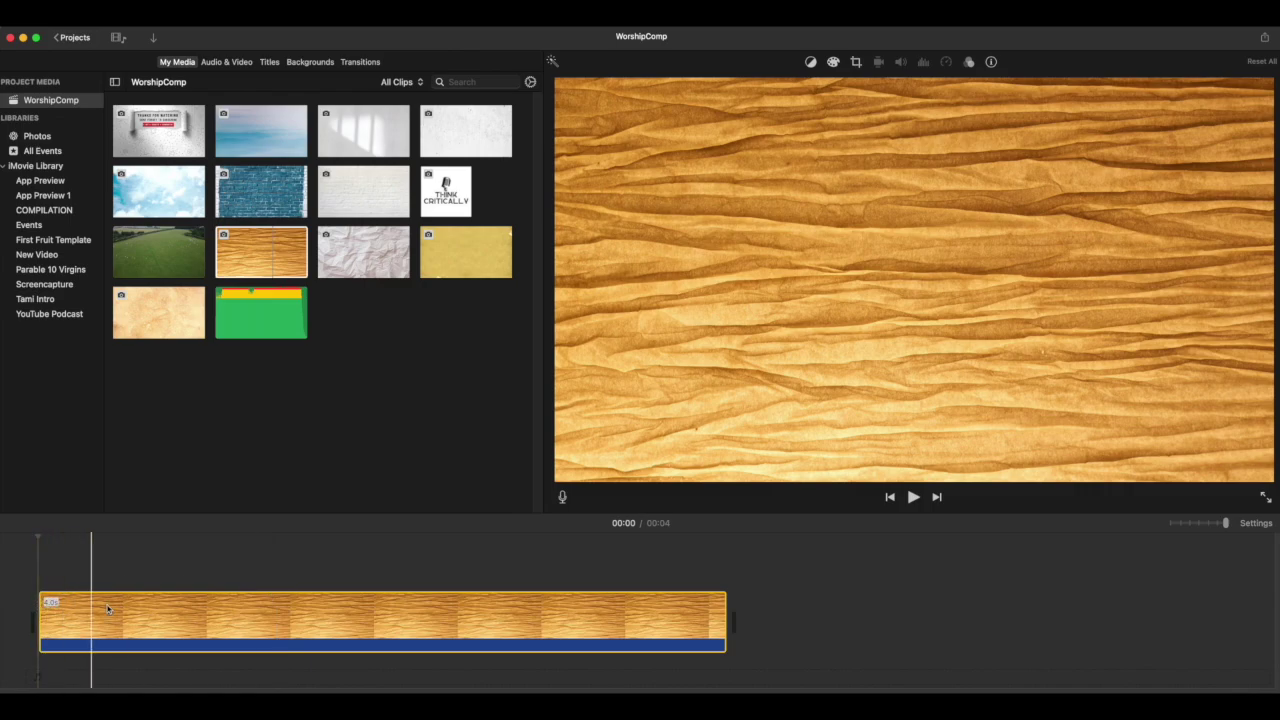
left_click(1181, 524)
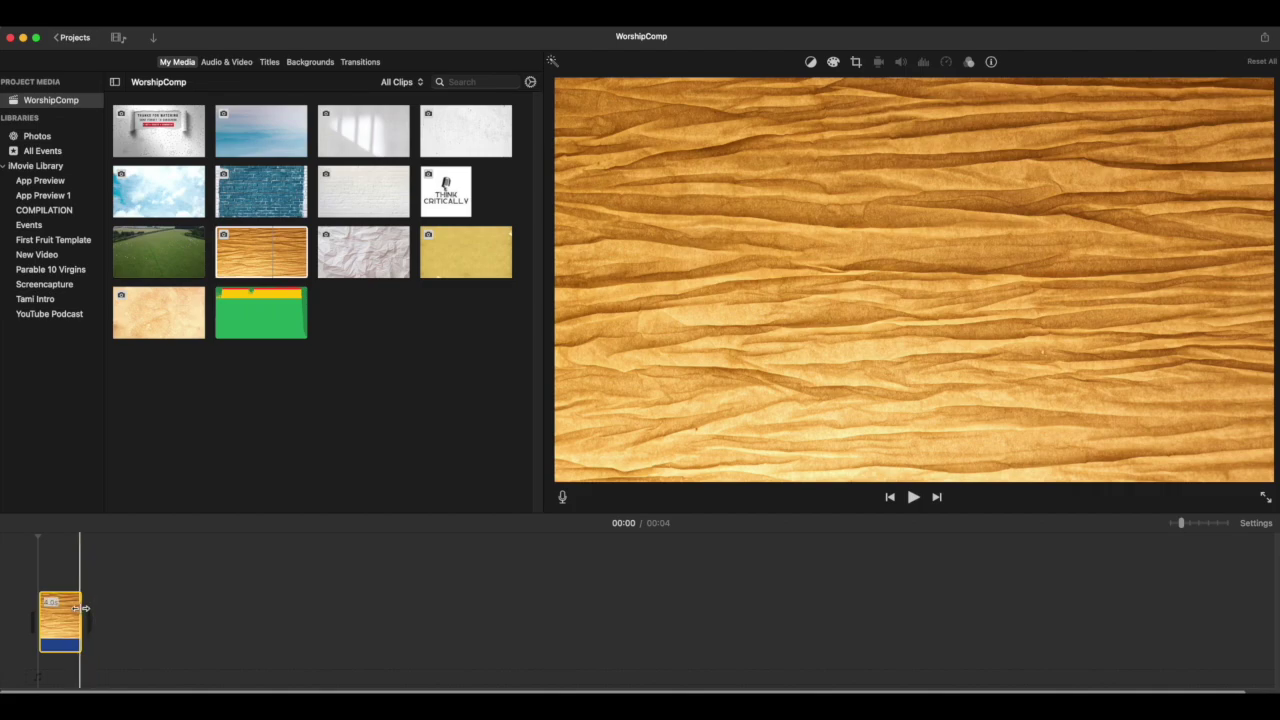
left_click_drag(80, 608, 985, 562)
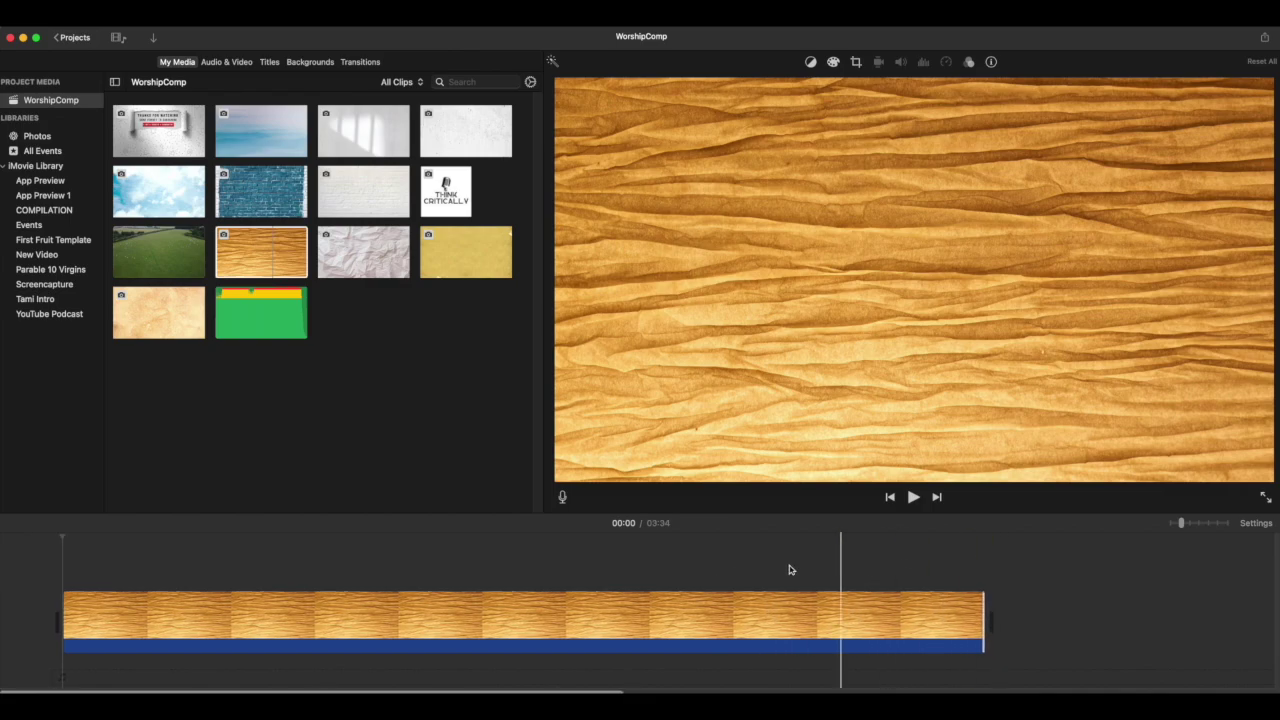
left_click(267, 312)
Put Big Sky Elegy under the texture, lower it to 71% volume, and trim the texture to 2:56
left_click_drag(267, 312, 44, 677)
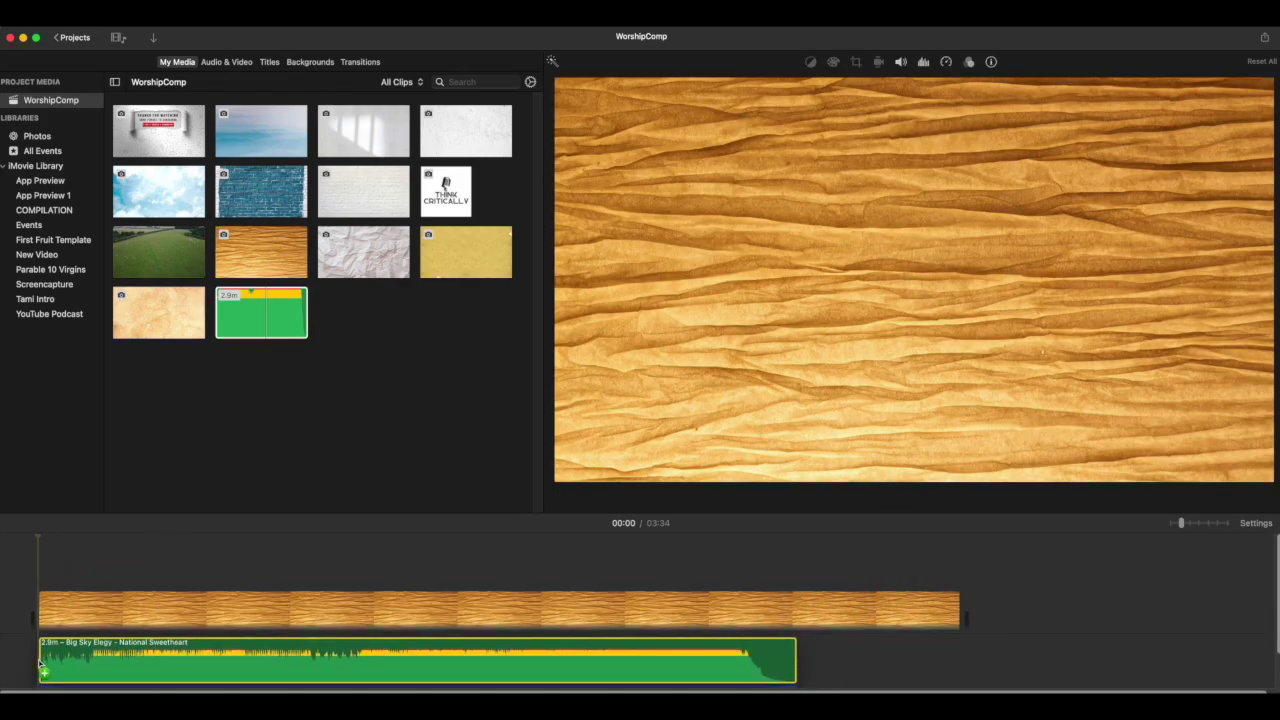
left_click(379, 674)
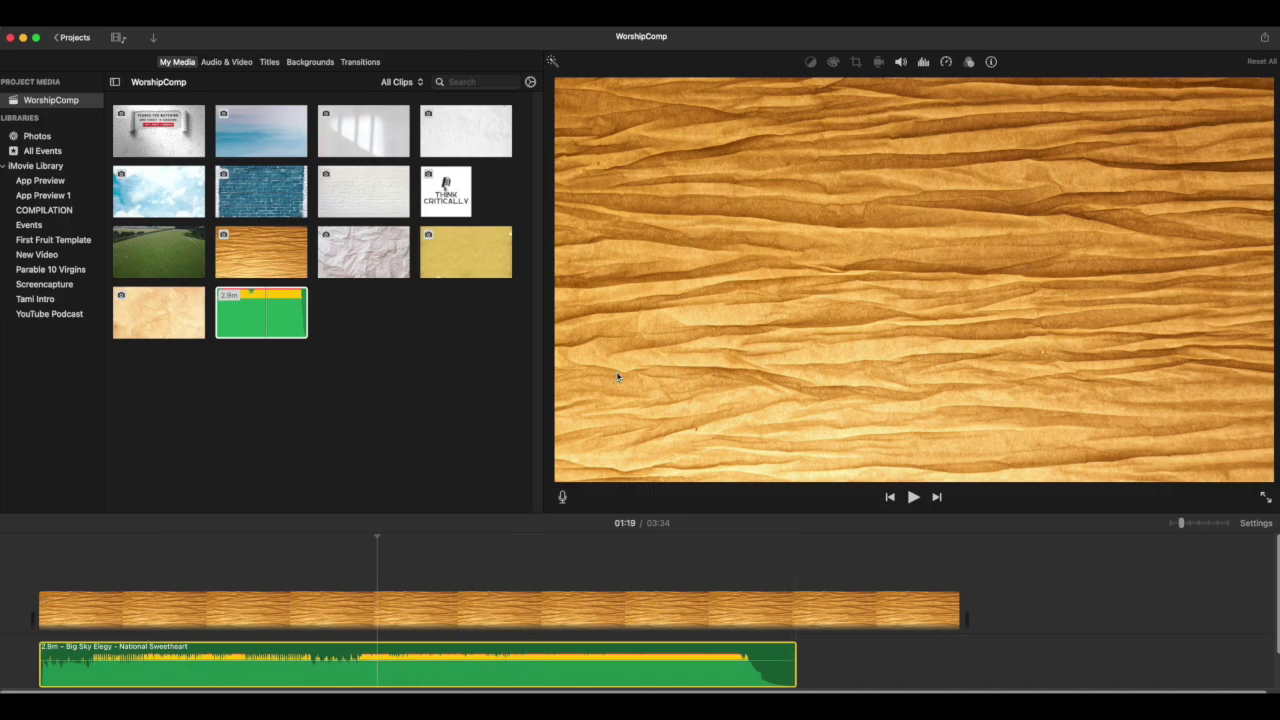
left_click(900, 62)
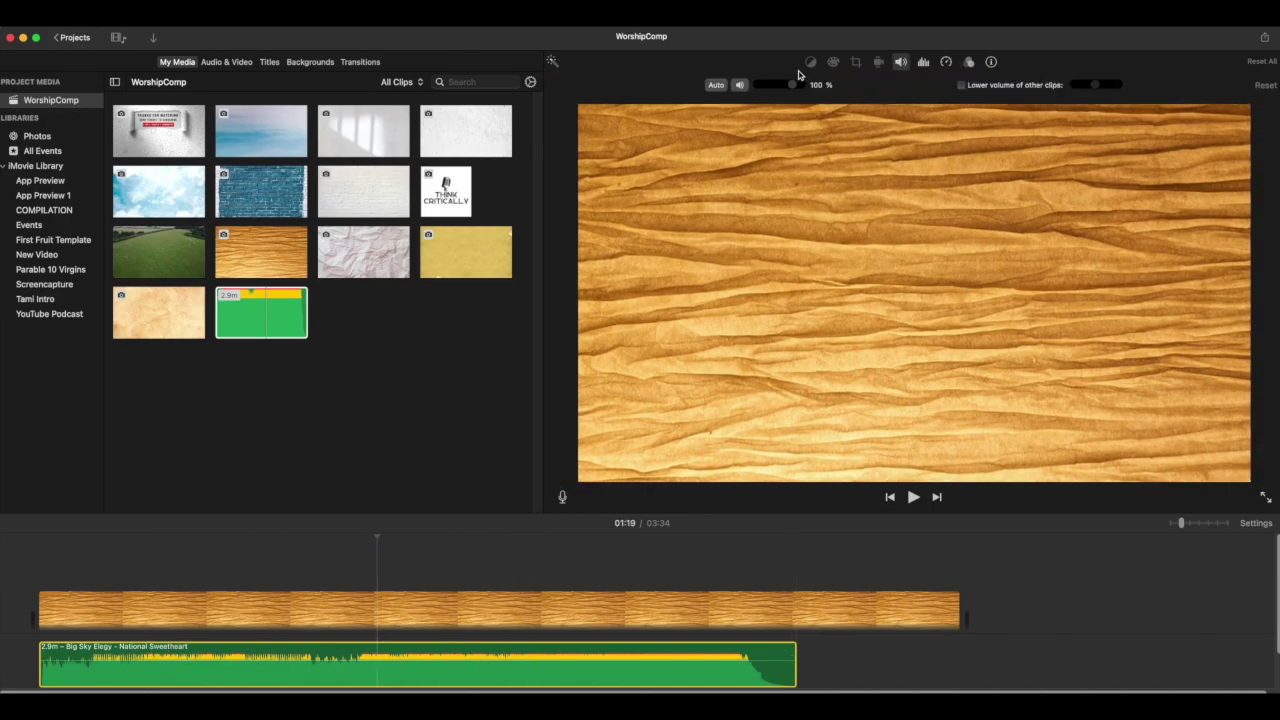
left_click(718, 85)
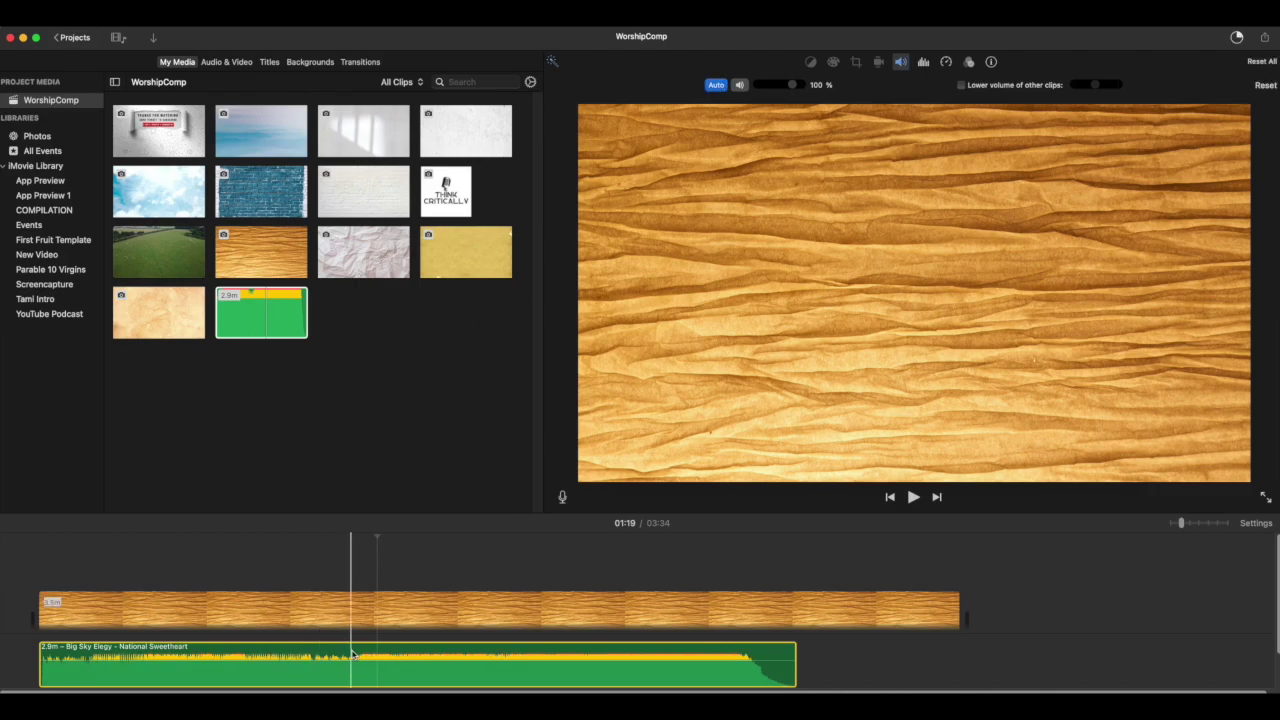
left_click_drag(356, 655, 357, 660)
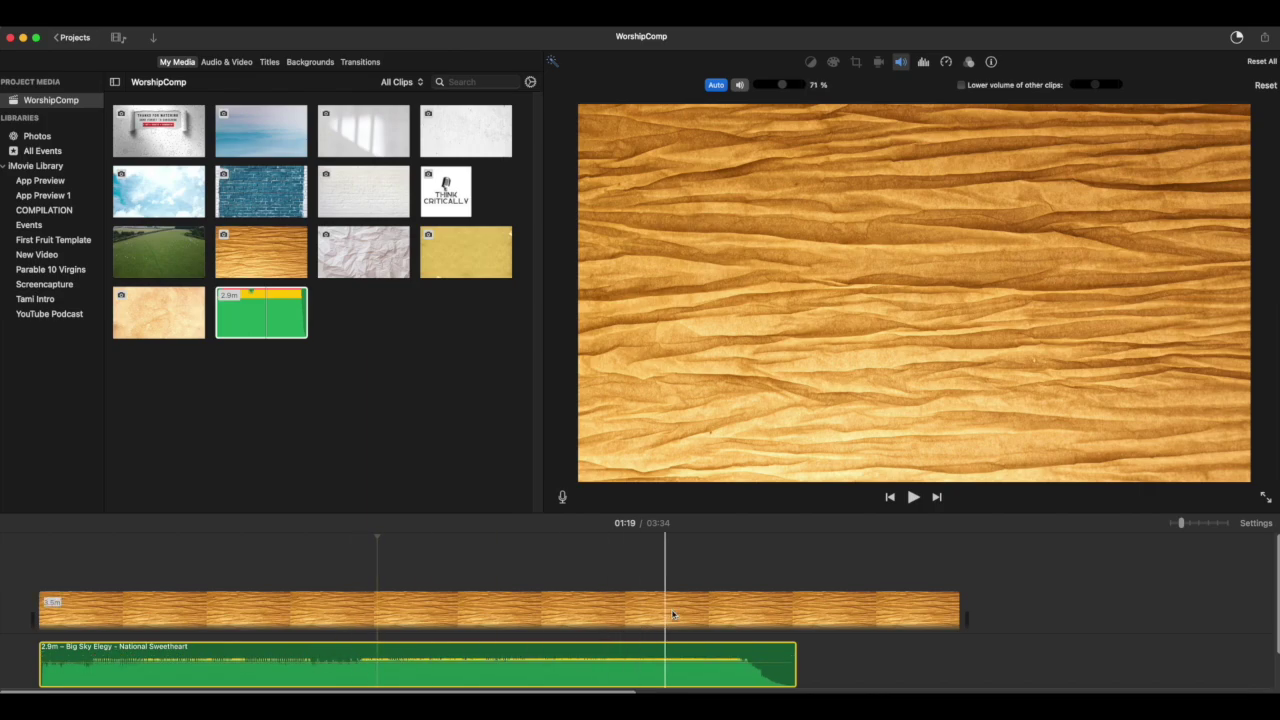
left_click(917, 609)
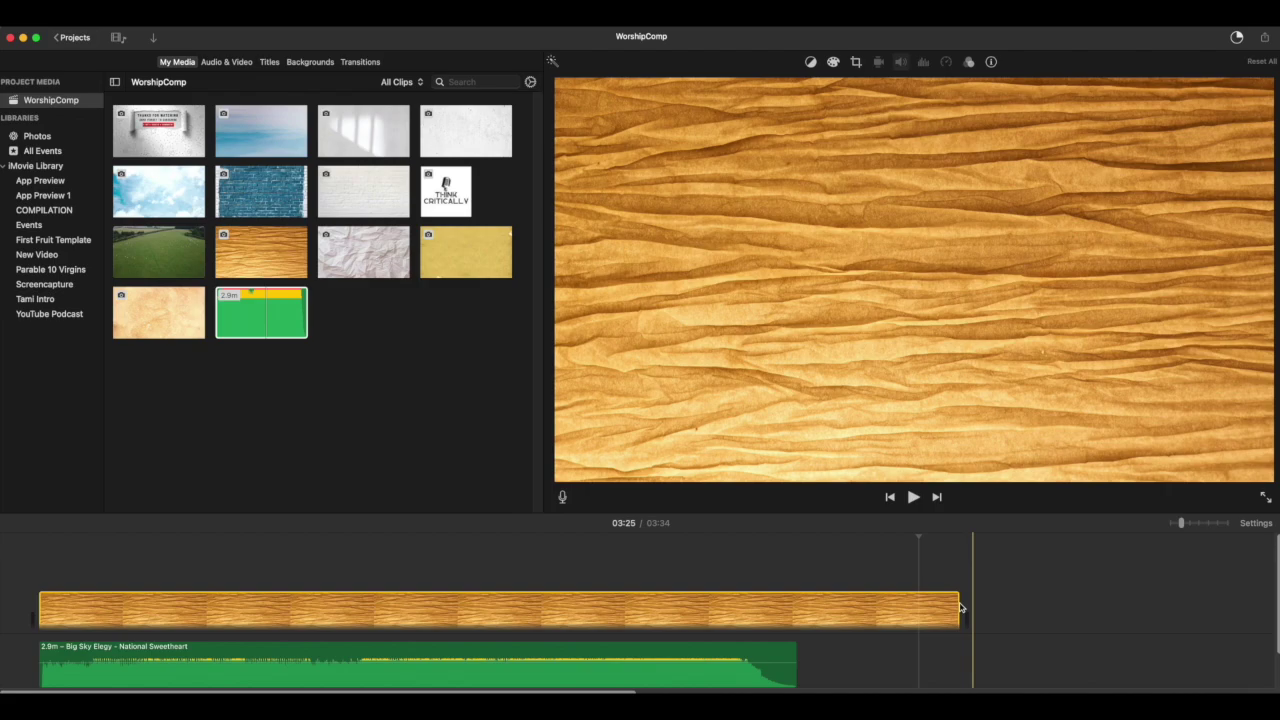
left_click_drag(960, 607, 795, 611)
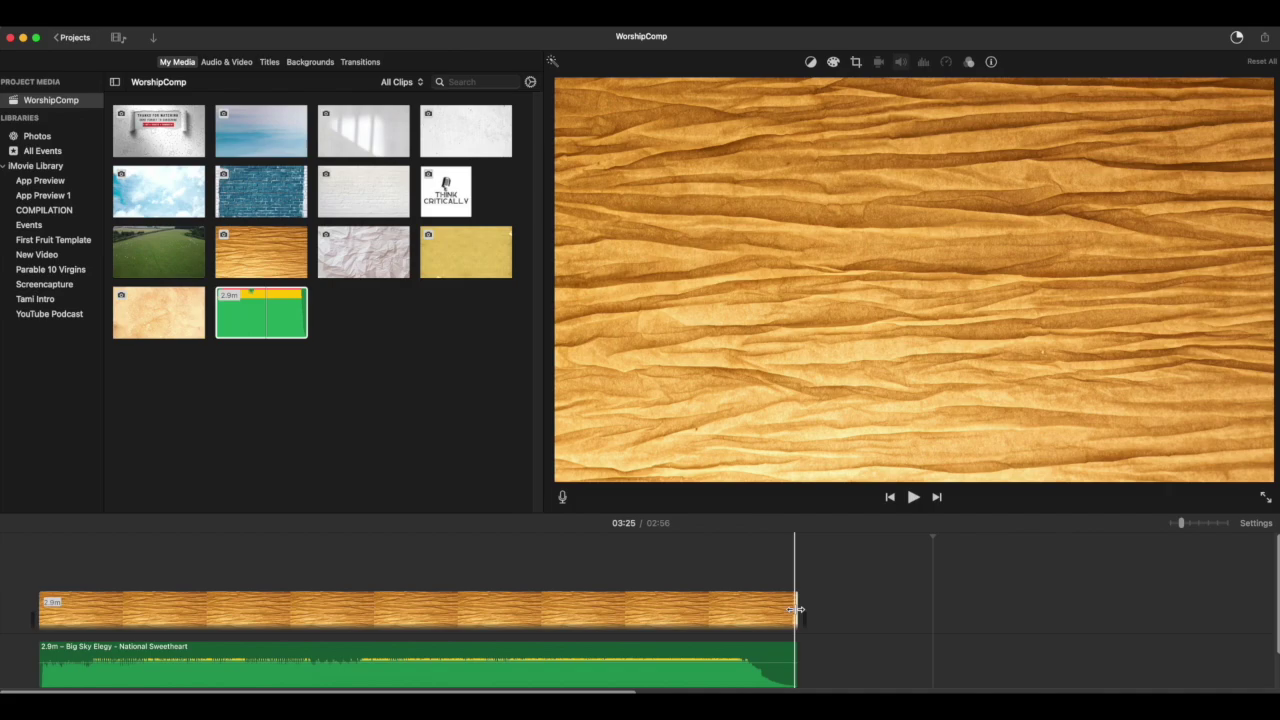
Add a Fade to Black transition at the texture clip's end at 2:56
left_click(354, 64)
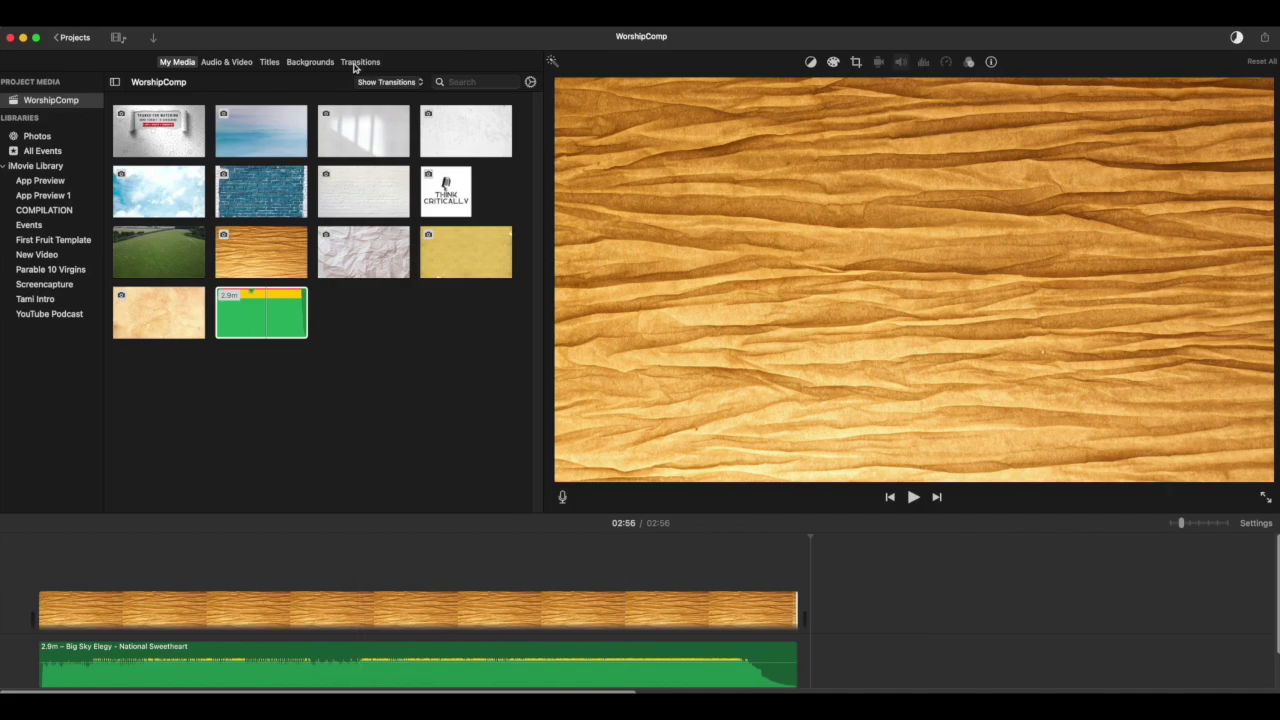
left_click(354, 64)
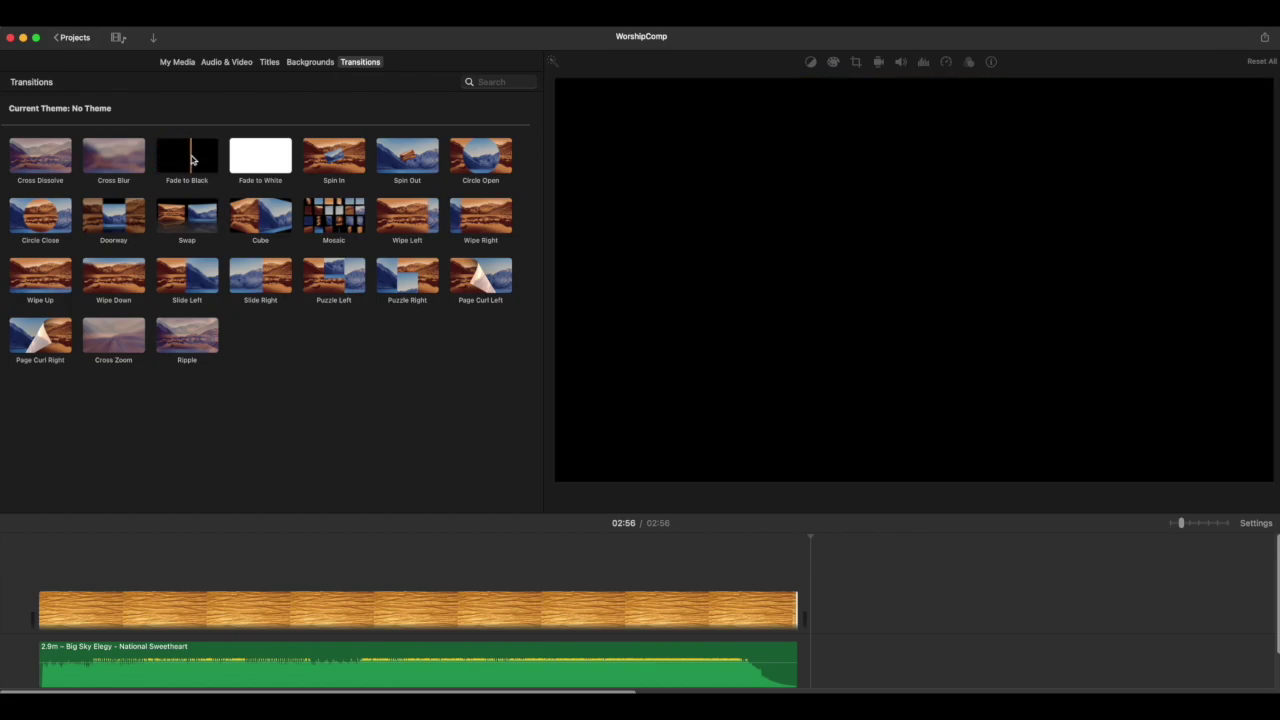
left_click_drag(196, 165, 803, 620)
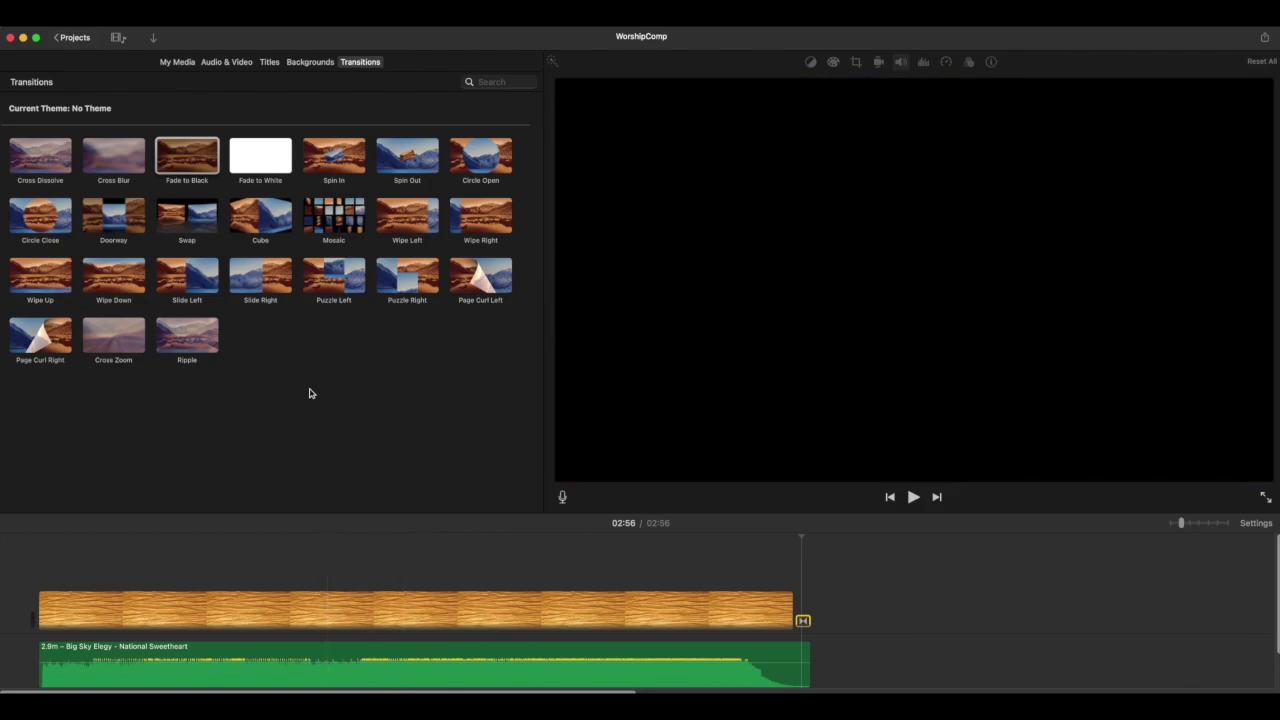
left_click(177, 62)
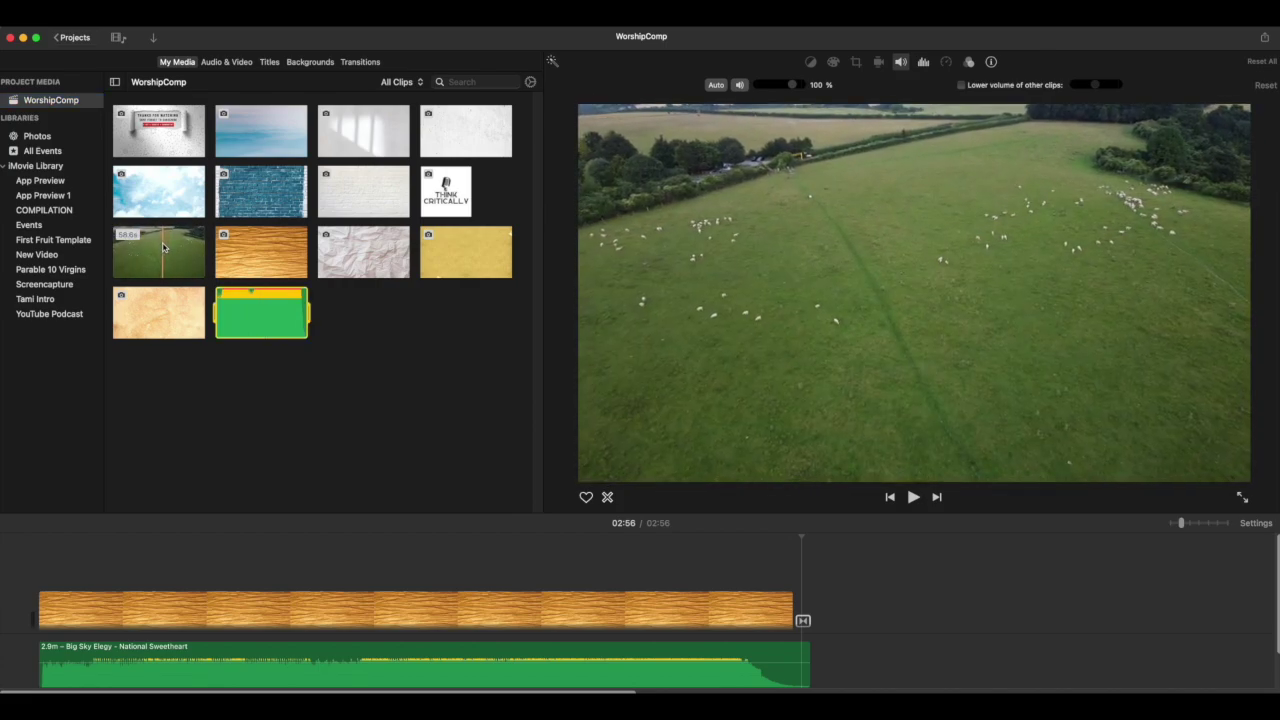
Overlay the 58.6-second green-field drone clip as a cutaway above the texture's start
left_click_drag(166, 250, 40, 560)
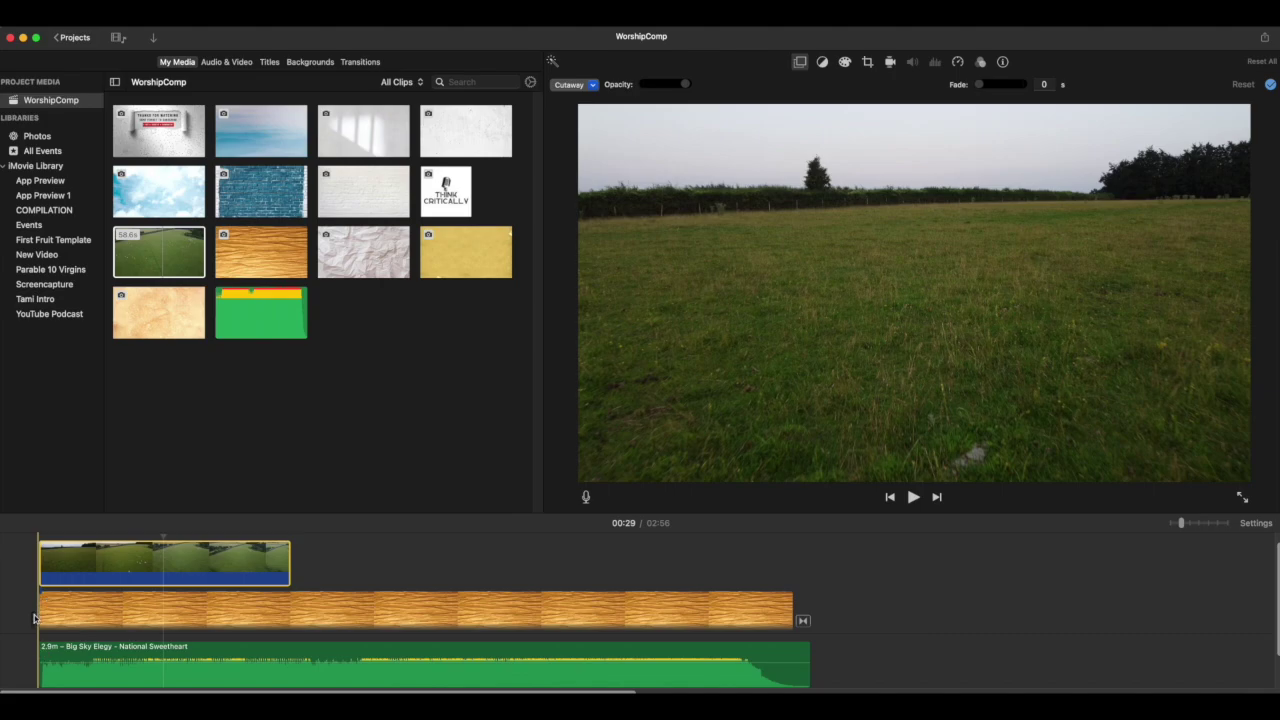
left_click(271, 560)
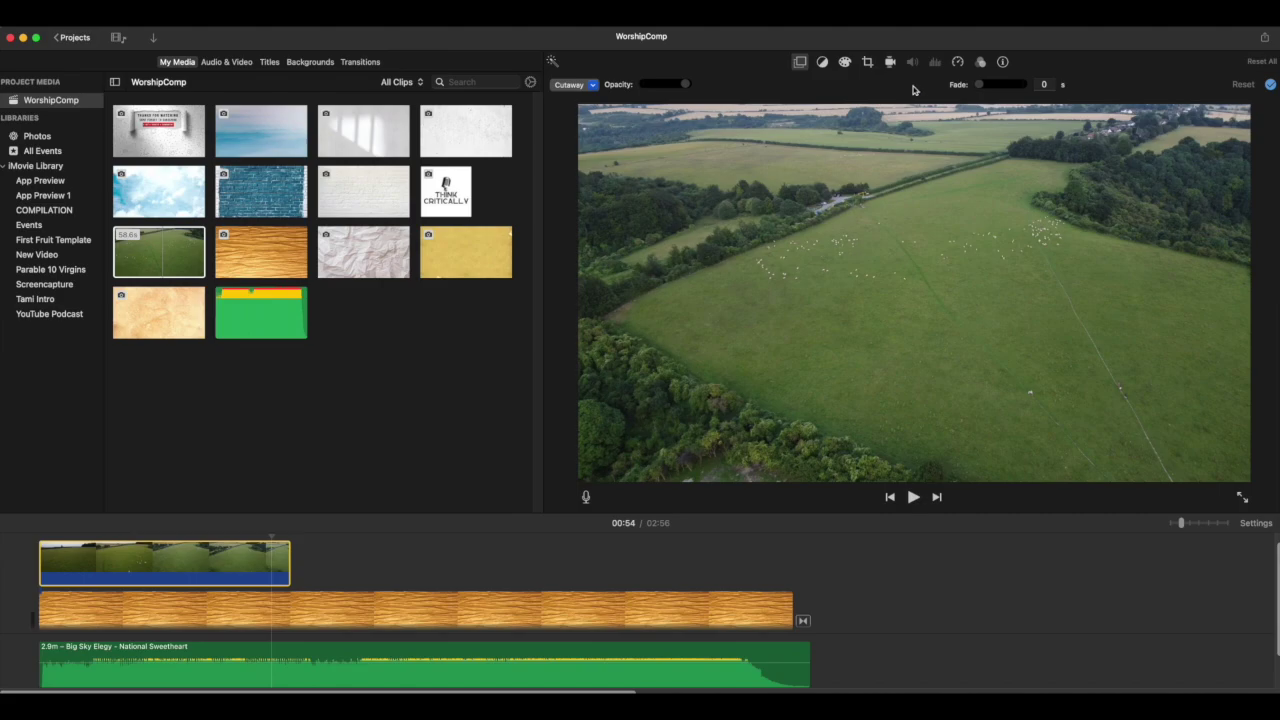
Switch the field clip to a custom speed of 50%
left_click(959, 62)
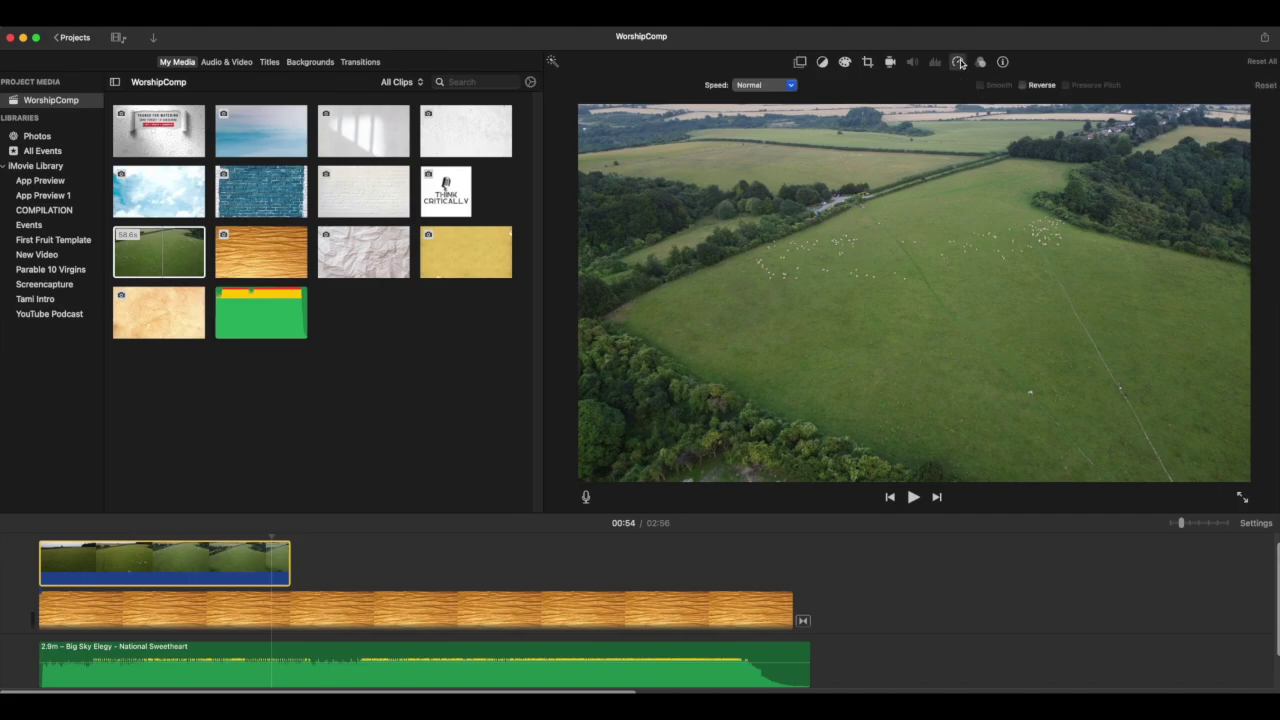
left_click(762, 86)
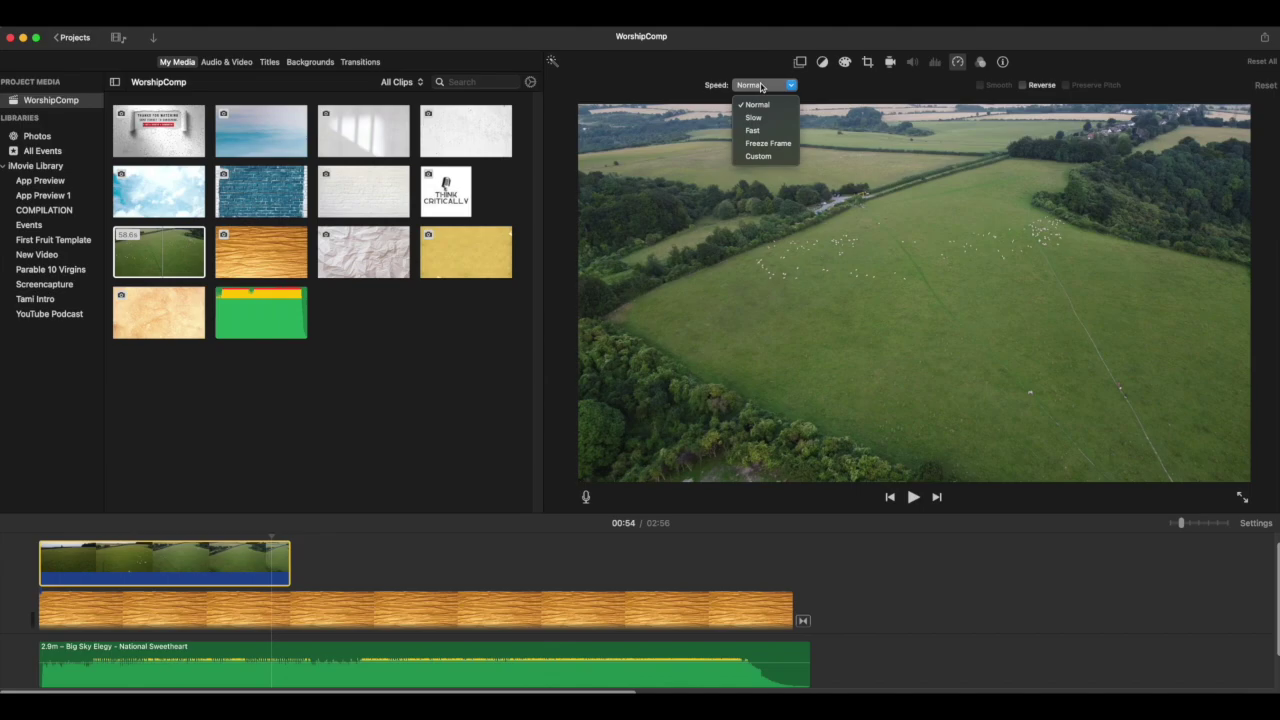
left_click(762, 157)
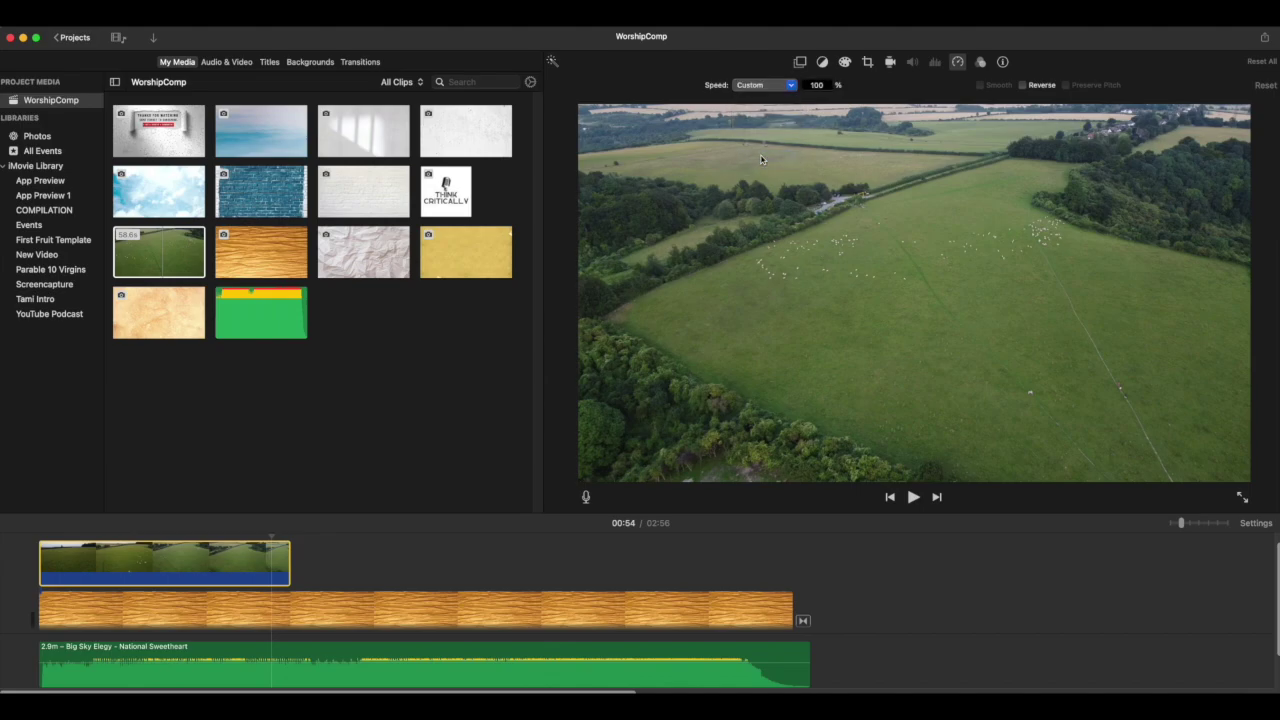
double_click(816, 86)
type("50")
key("Return")
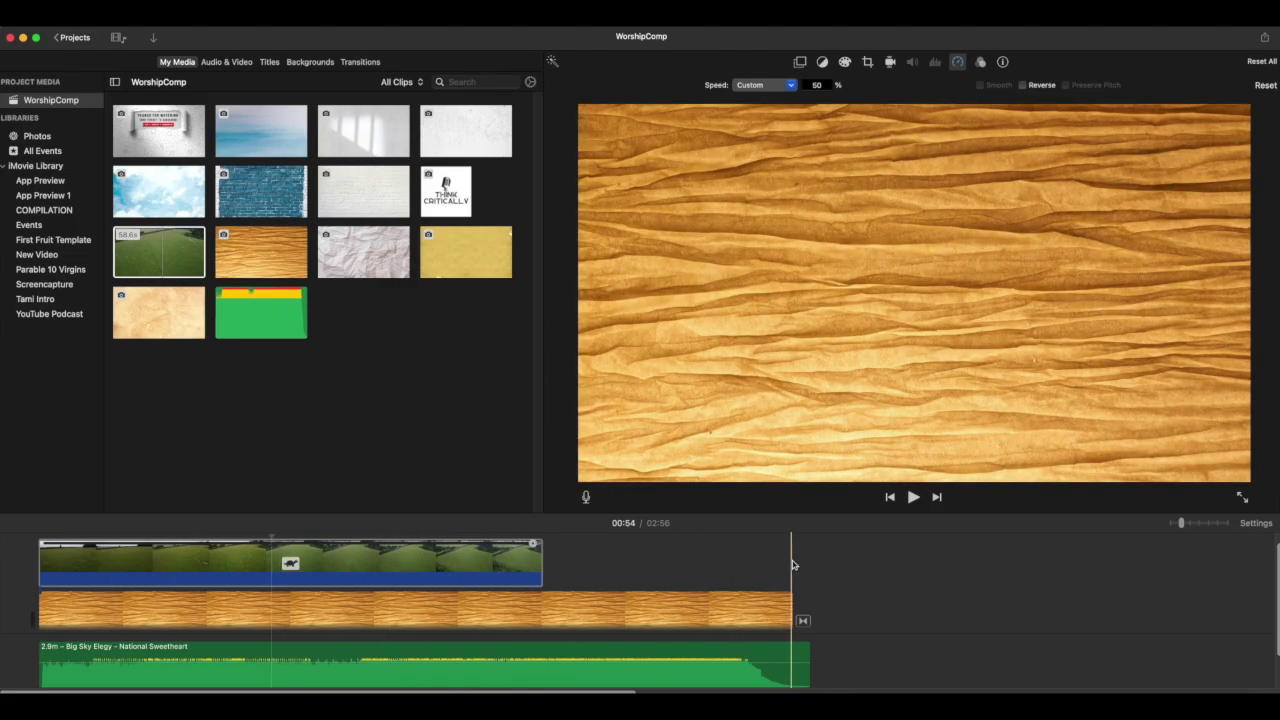
Try 40% and then 30% custom speed on the field clip
left_click(828, 86)
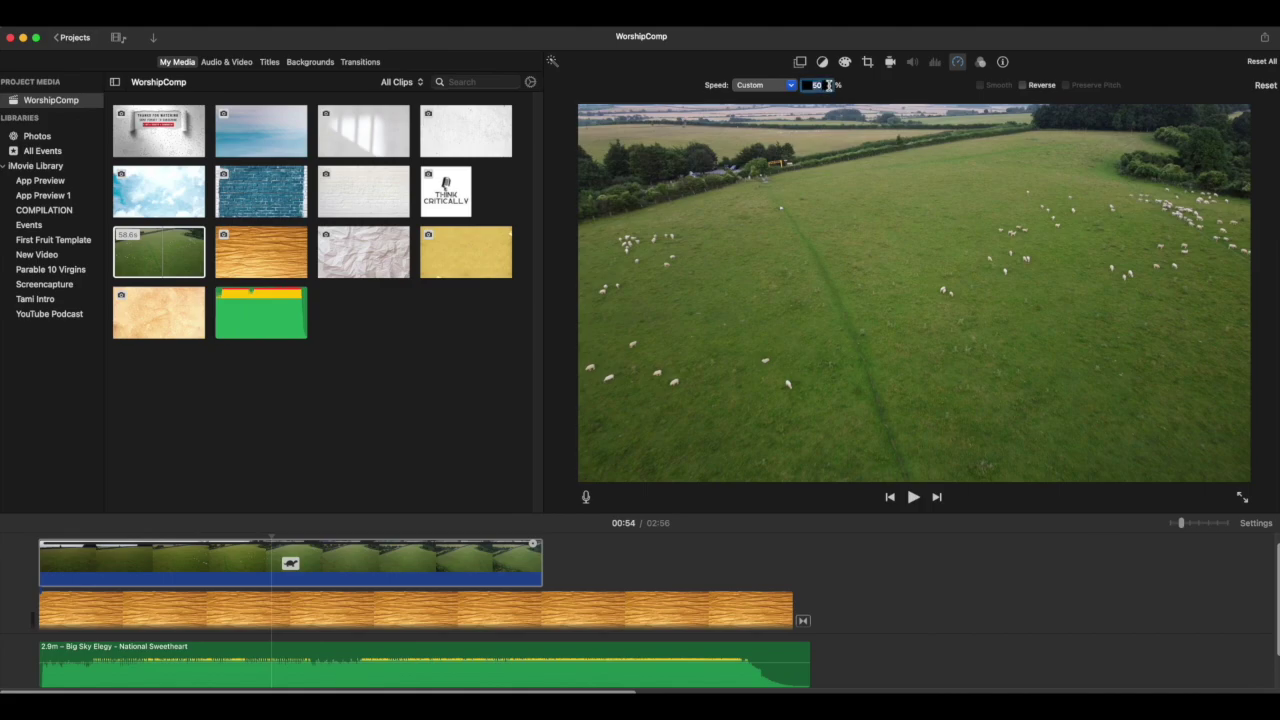
type("4")
key("Return")
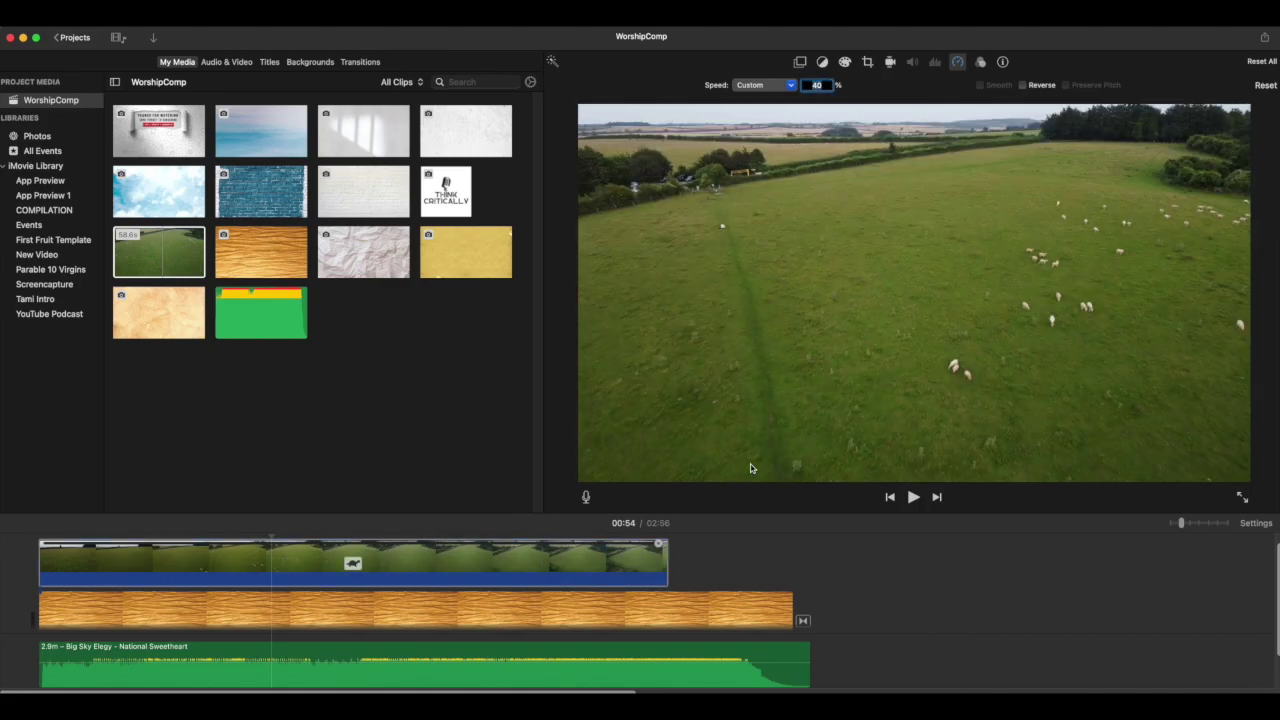
left_click(810, 85)
type("30")
key("Return")
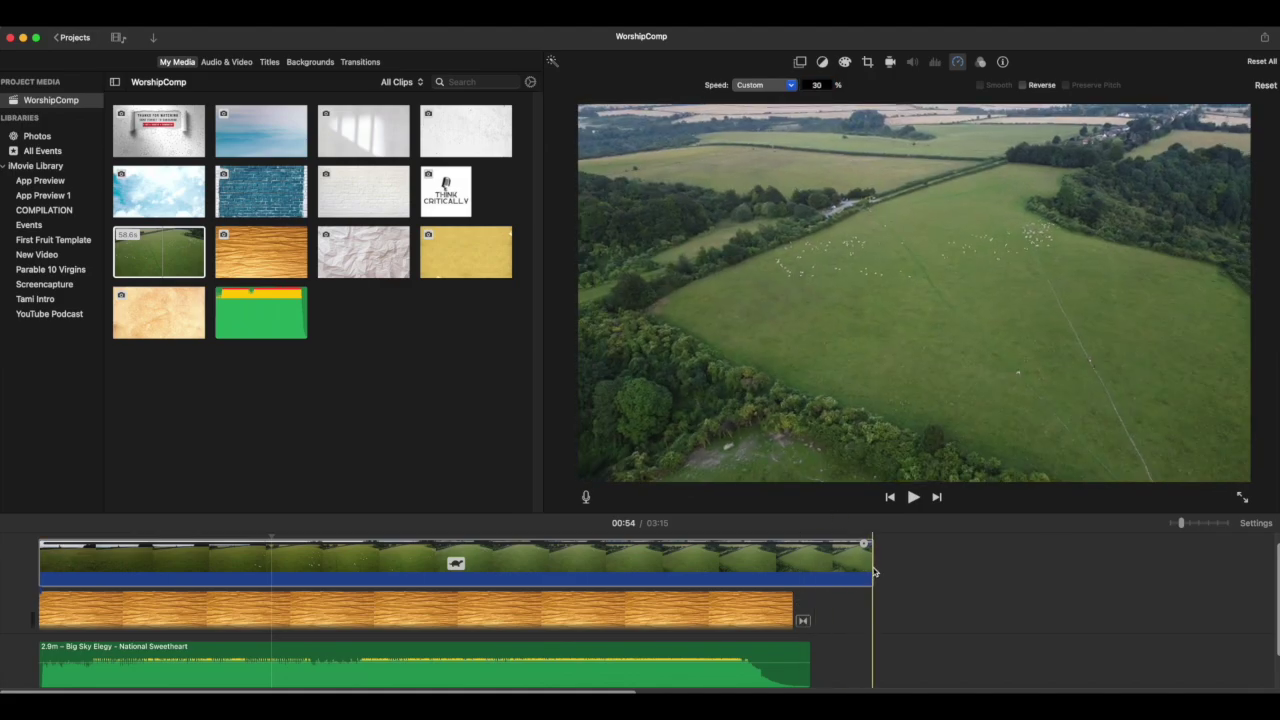
Try 33%, 34% and 35% speed, settling on 33% for the field clip
left_click(833, 86)
type("33")
key("Return")
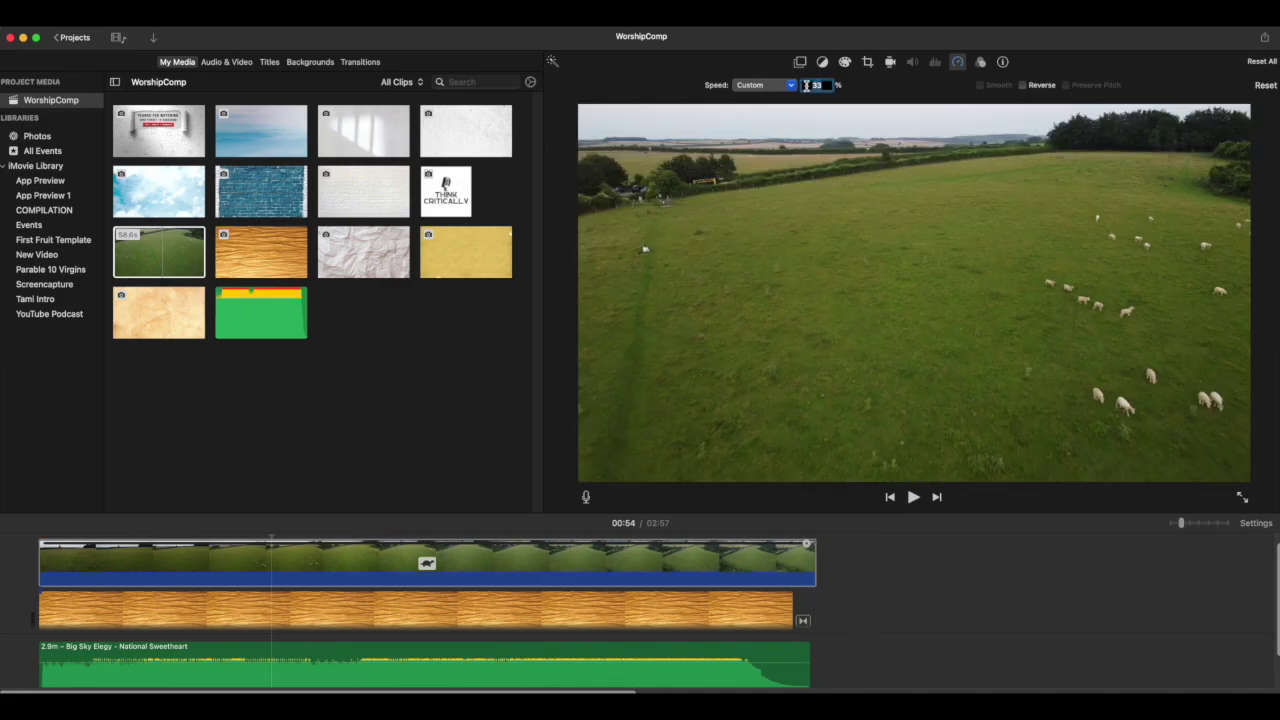
type("34")
key("Return")
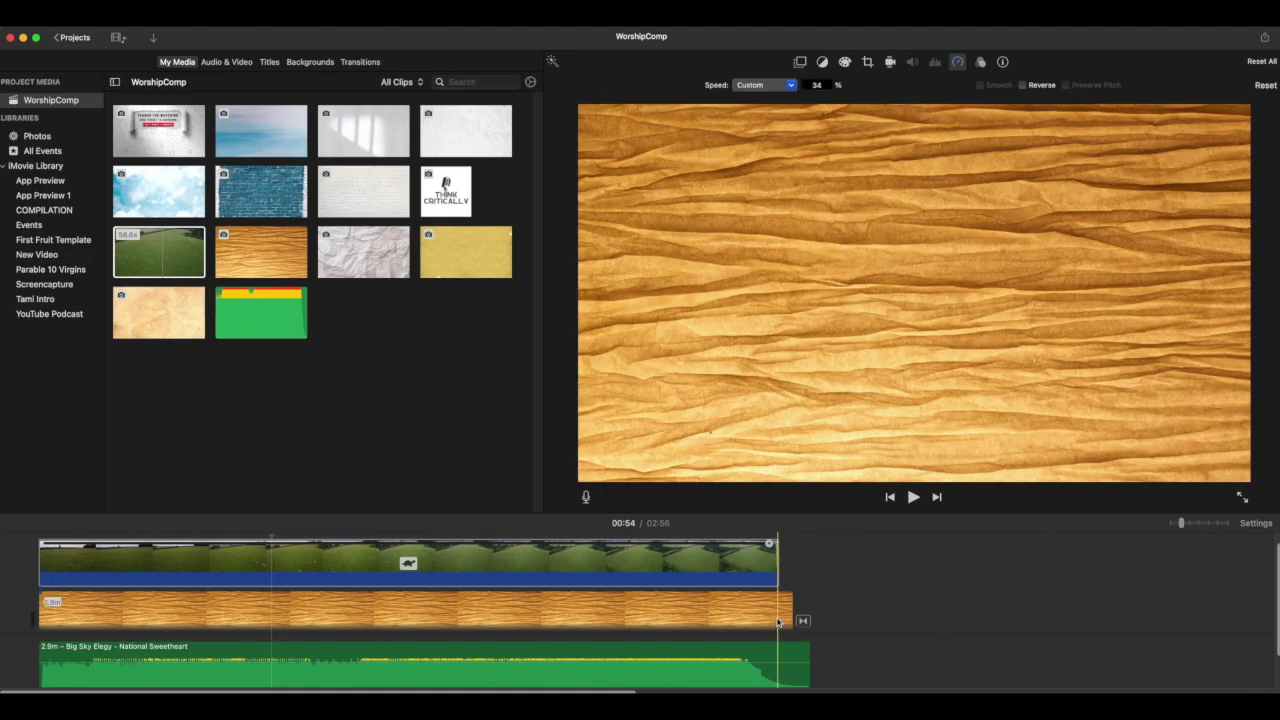
double_click(815, 85)
type("35")
key("Return")
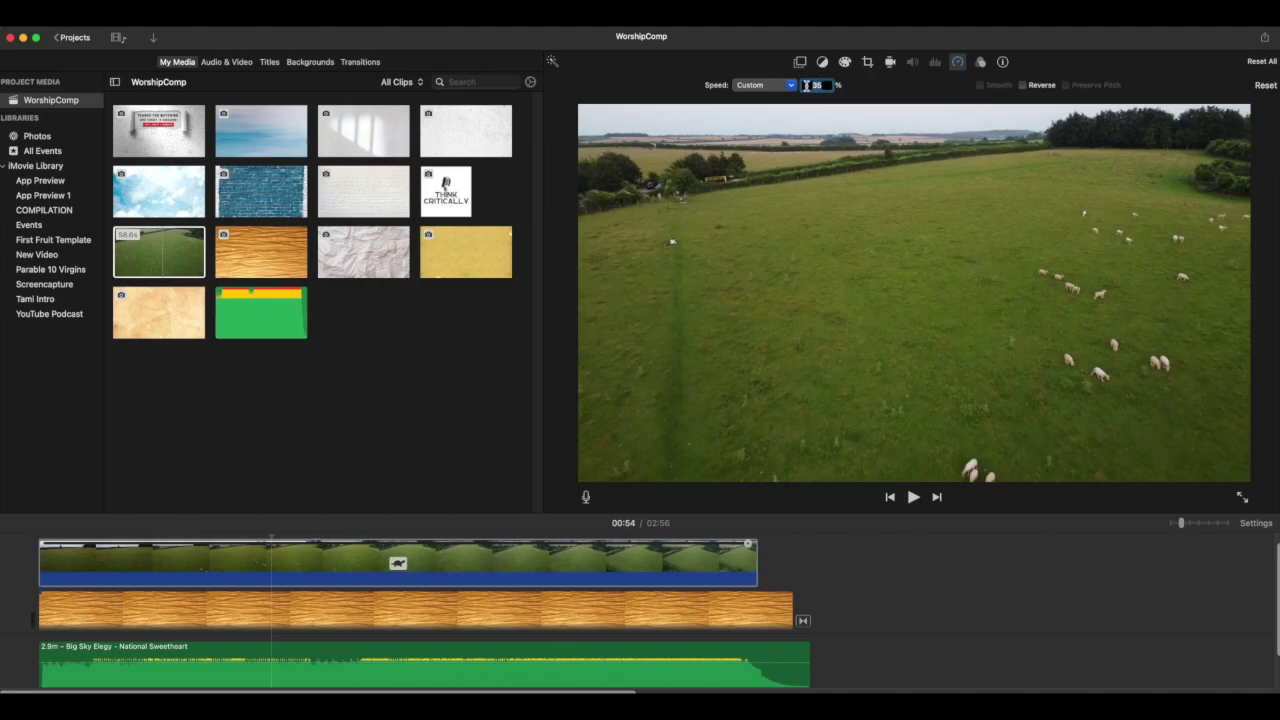
type("33")
key("Return")
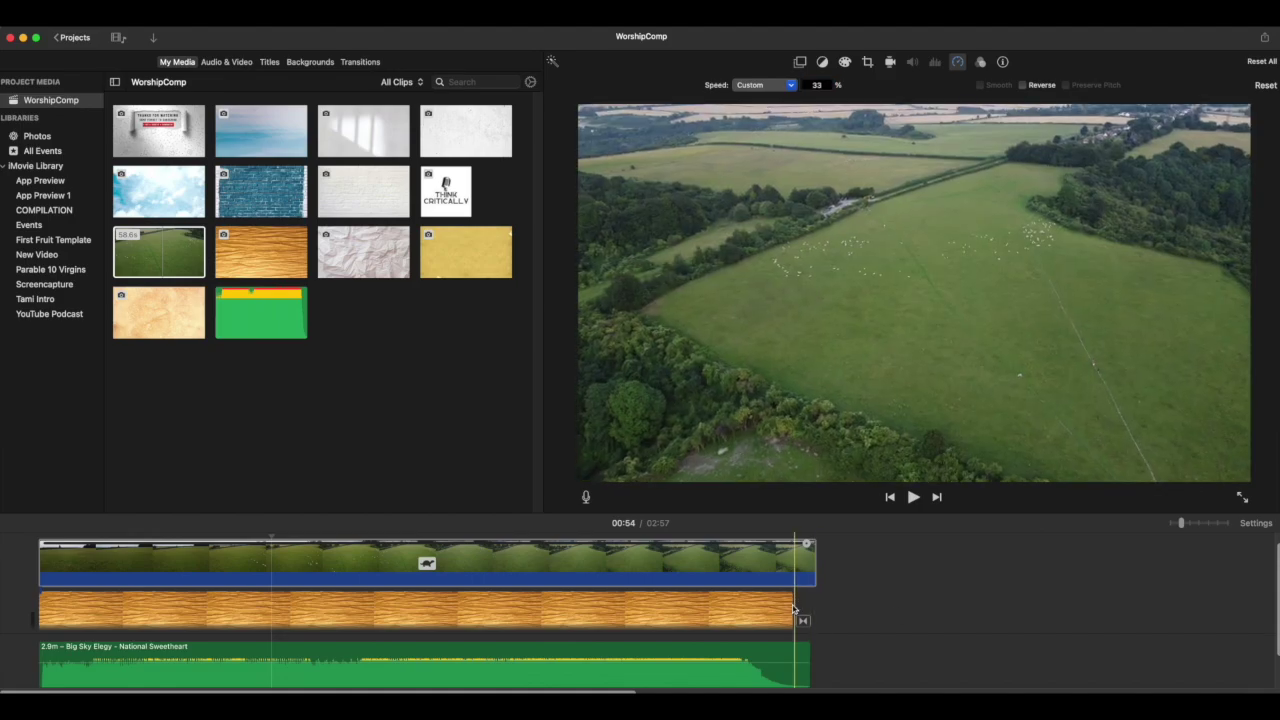
Trim the background to end with the aerial cutaway, keeping the cutaway at full opacity
left_click_drag(794, 608, 801, 608)
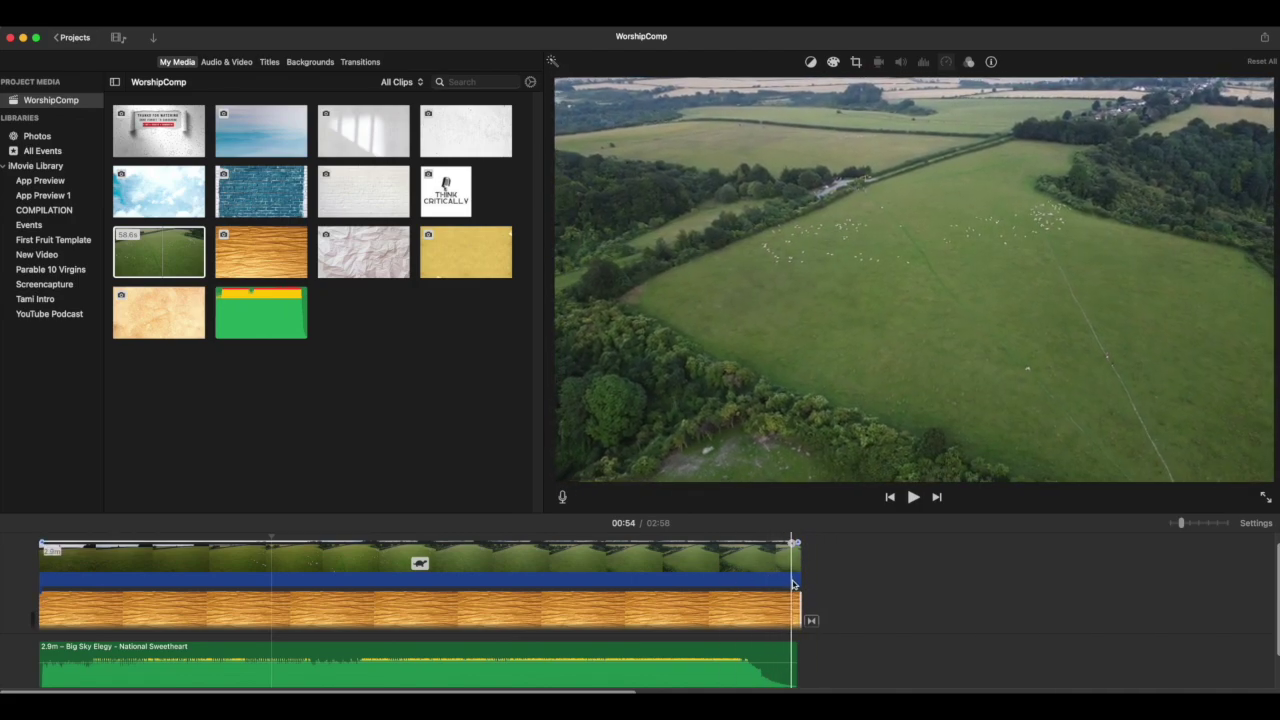
left_click(658, 547)
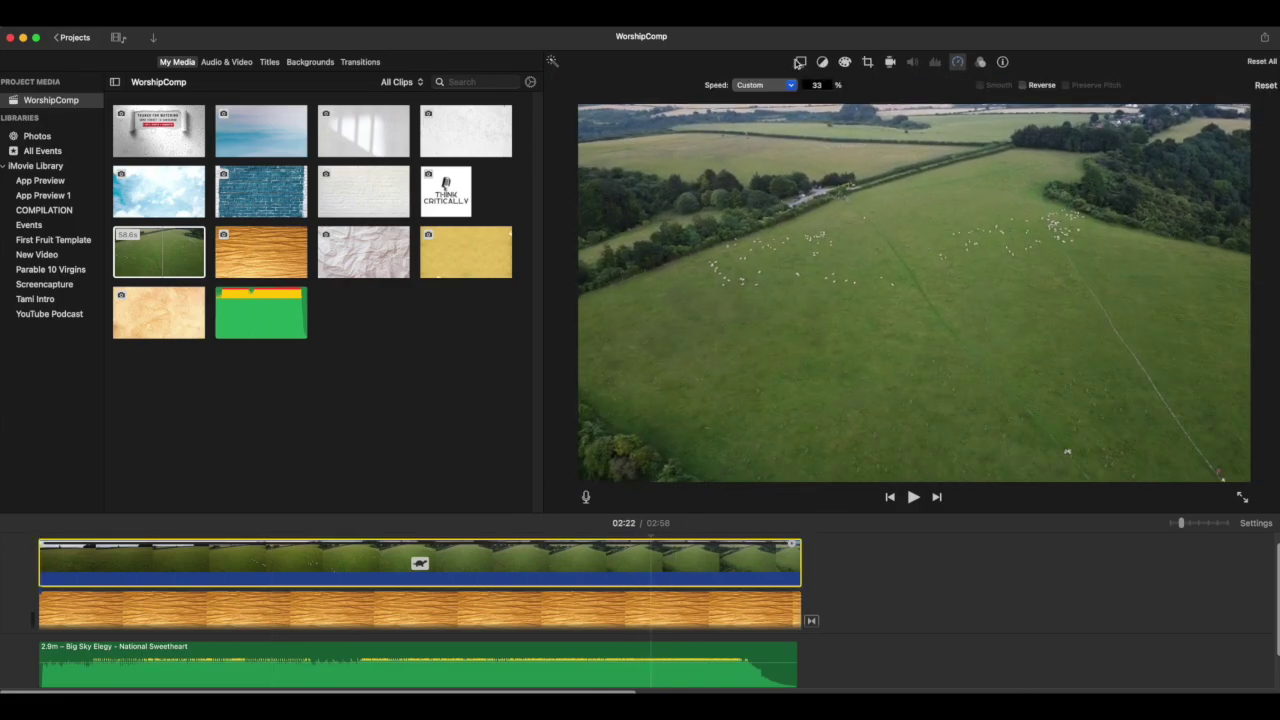
left_click(800, 63)
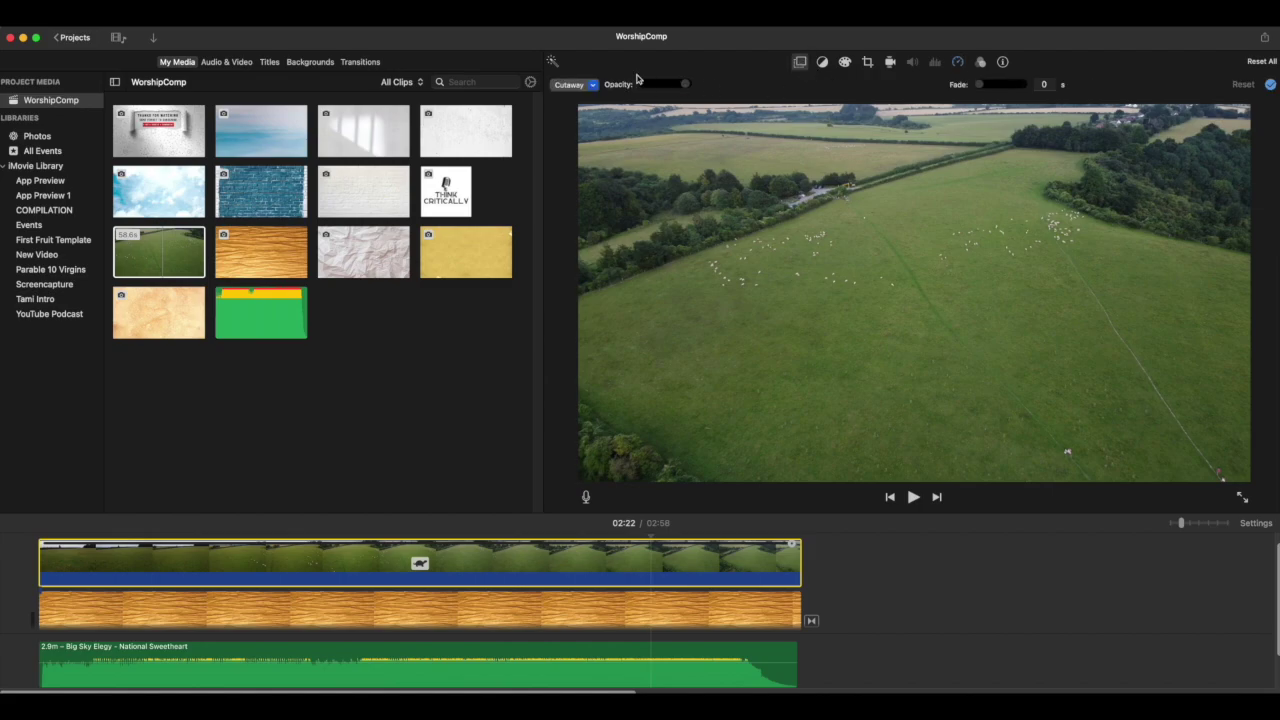
mouse_move(685, 86)
left_mouse_down()
mouse_move(626, 88)
mouse_move(703, 88)
mouse_move(640, 90)
mouse_move(667, 89)
left_mouse_up()
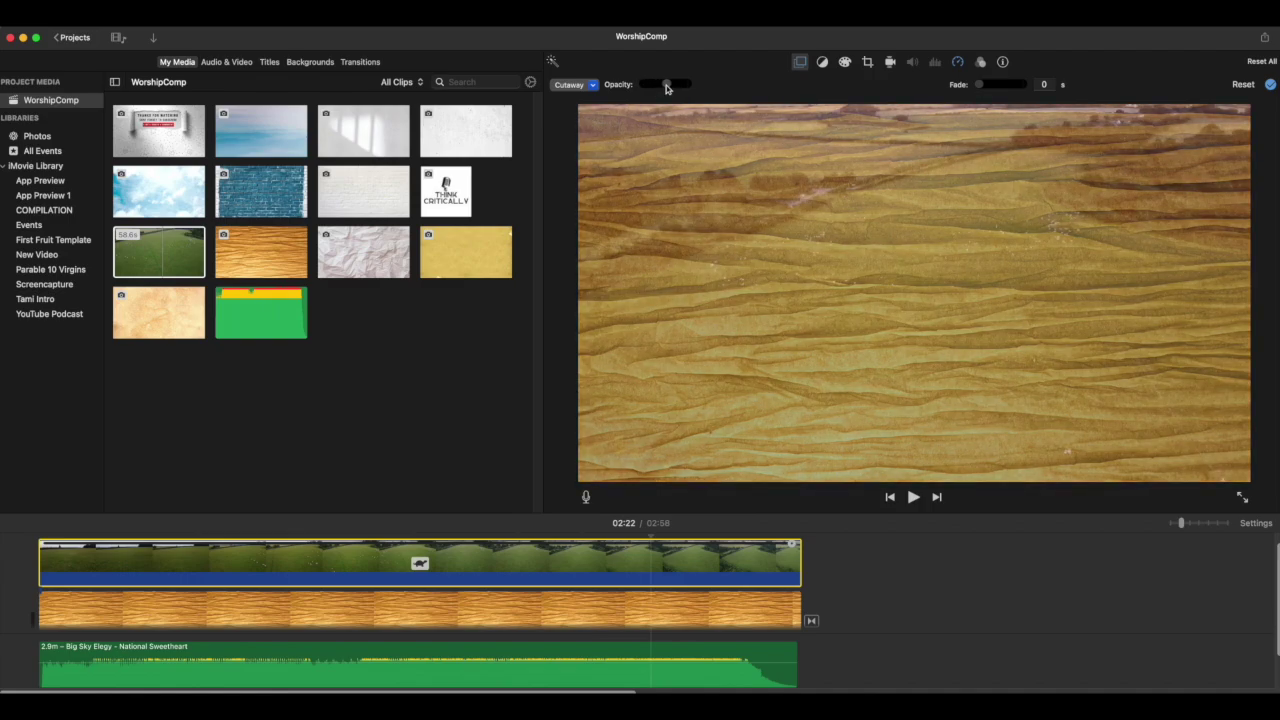
left_click_drag(668, 88, 663, 87)
left_click_drag(663, 87, 687, 87)
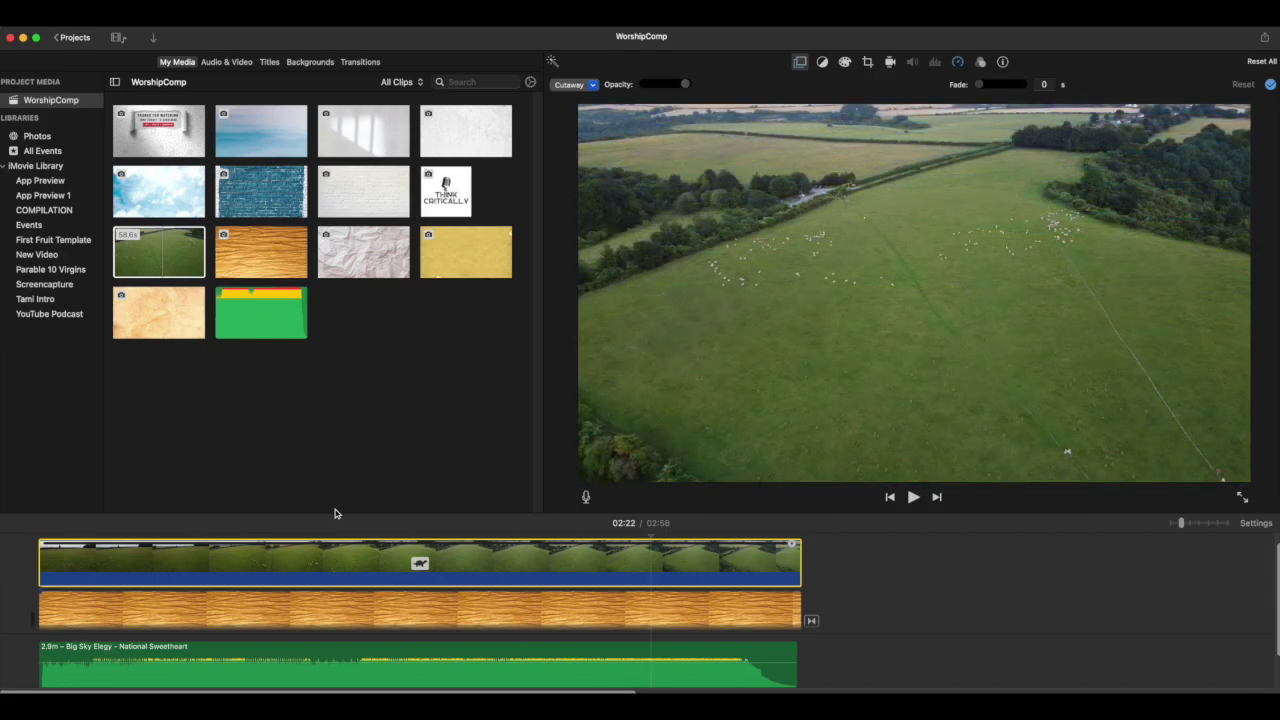
left_click(289, 572)
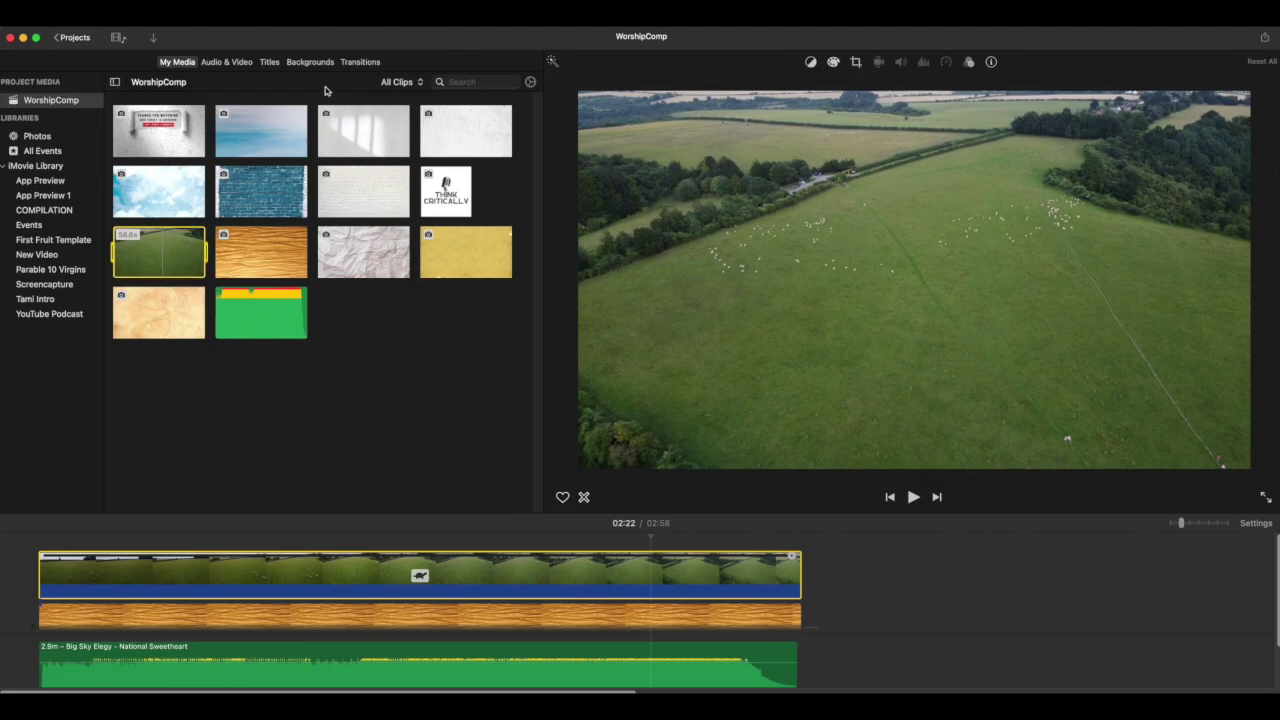
Place a Centered title at the start of the movie
left_click(270, 62)
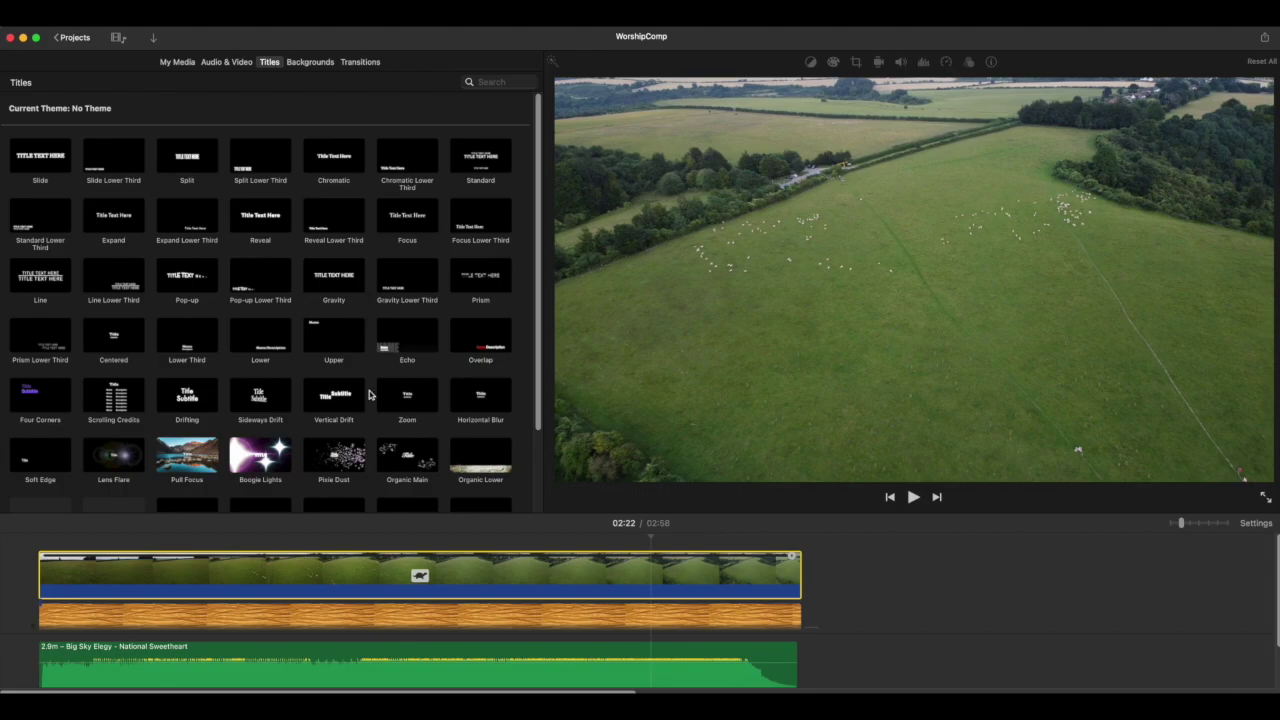
scroll(316, 361, "down", 5)
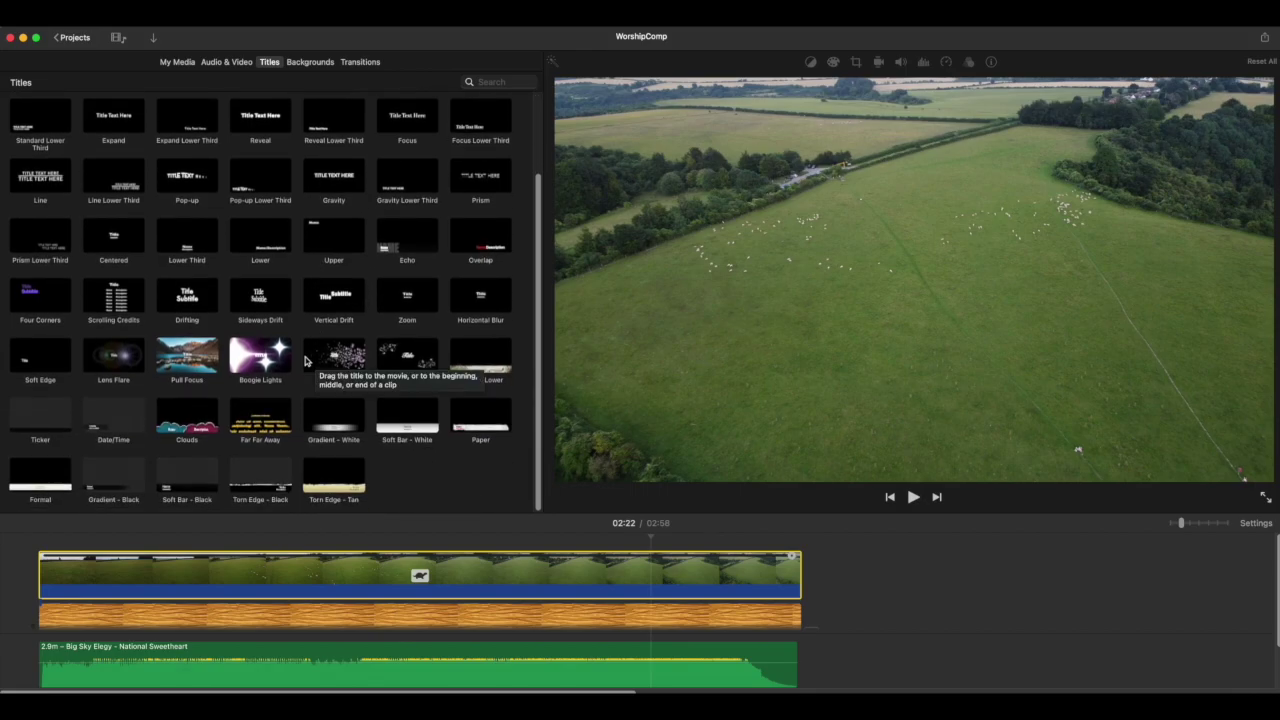
scroll(260, 330, "up", 1)
scroll(260, 328, "up", 4)
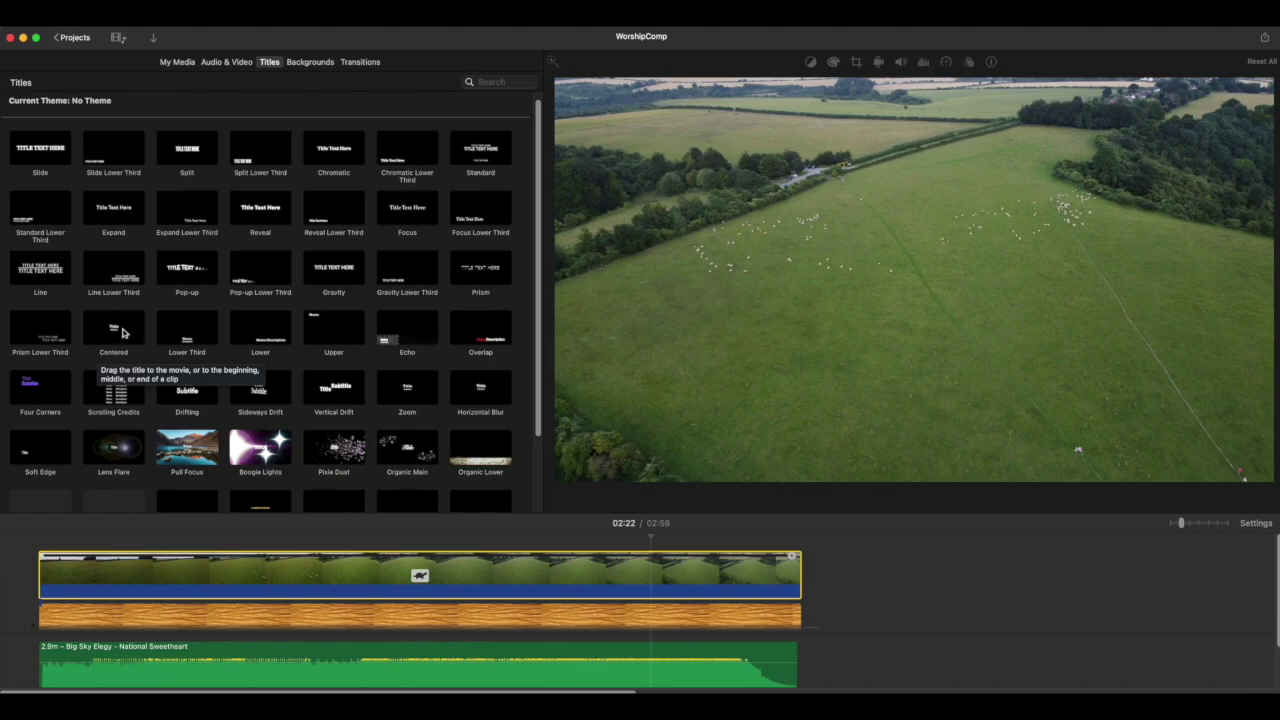
left_click_drag(120, 332, 100, 552)
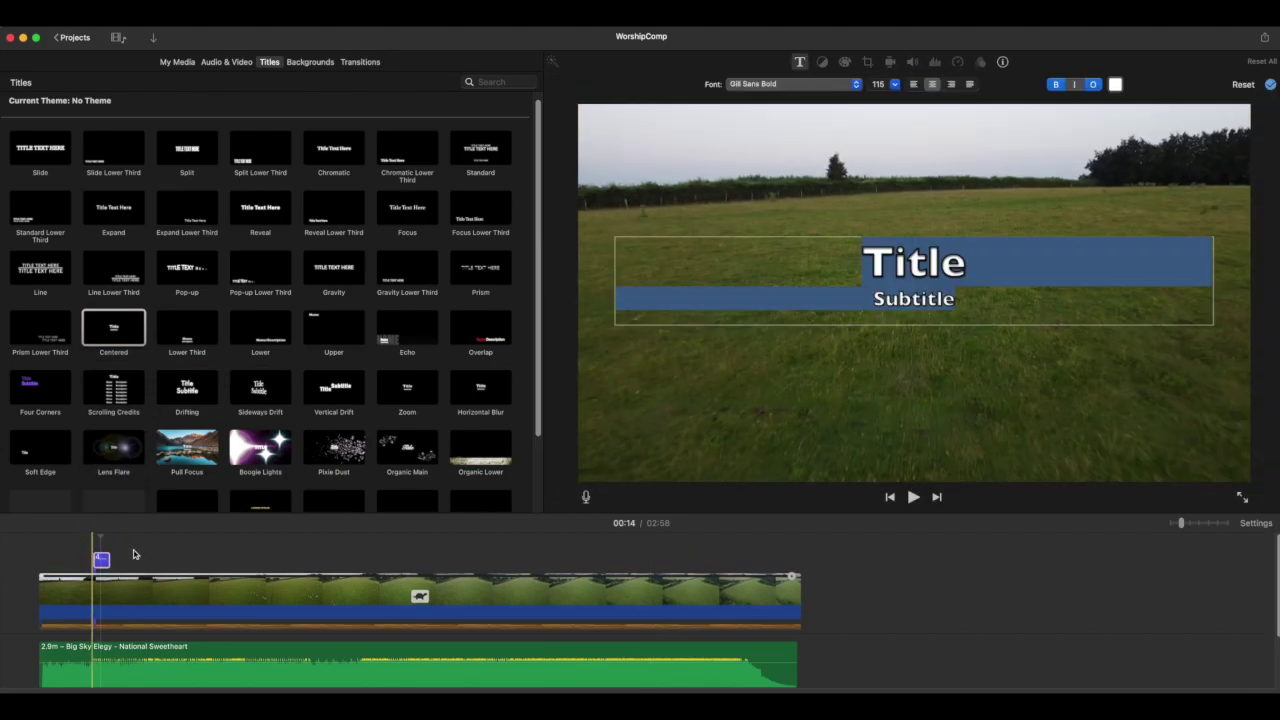
left_click(102, 561)
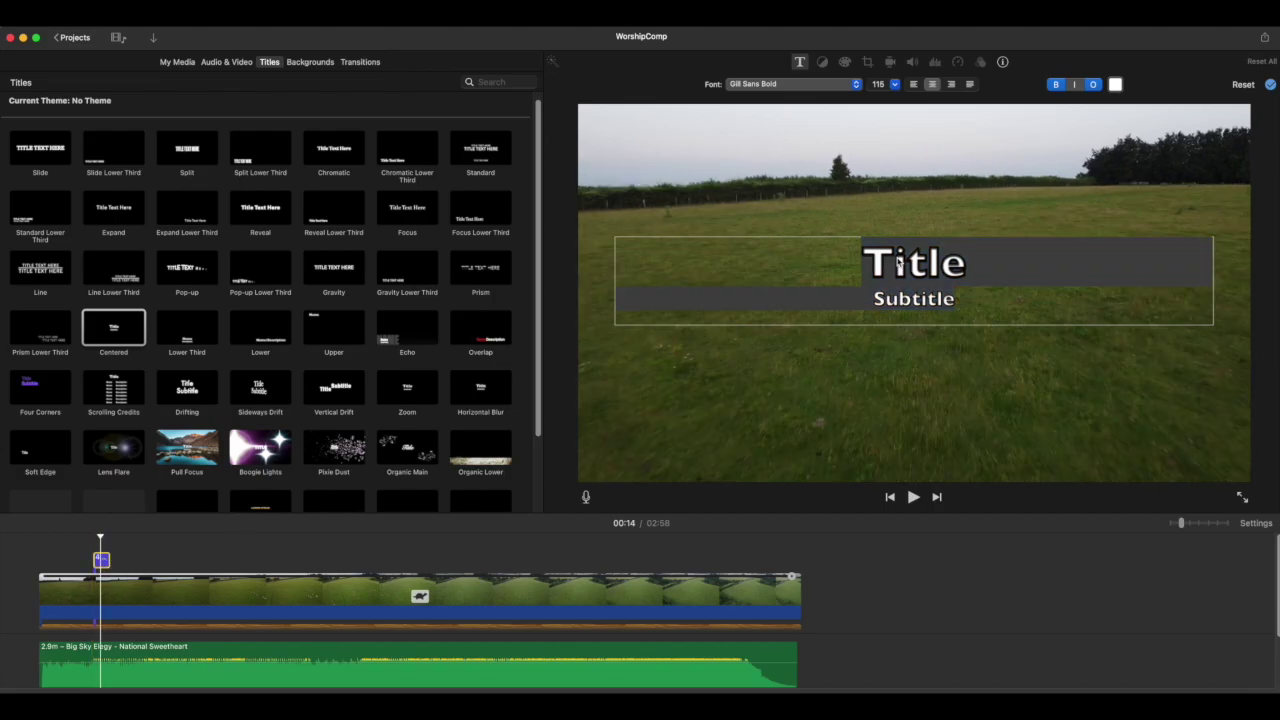
Style the title in white Helvetica Neue Bold with the outline turned off
left_click(777, 86)
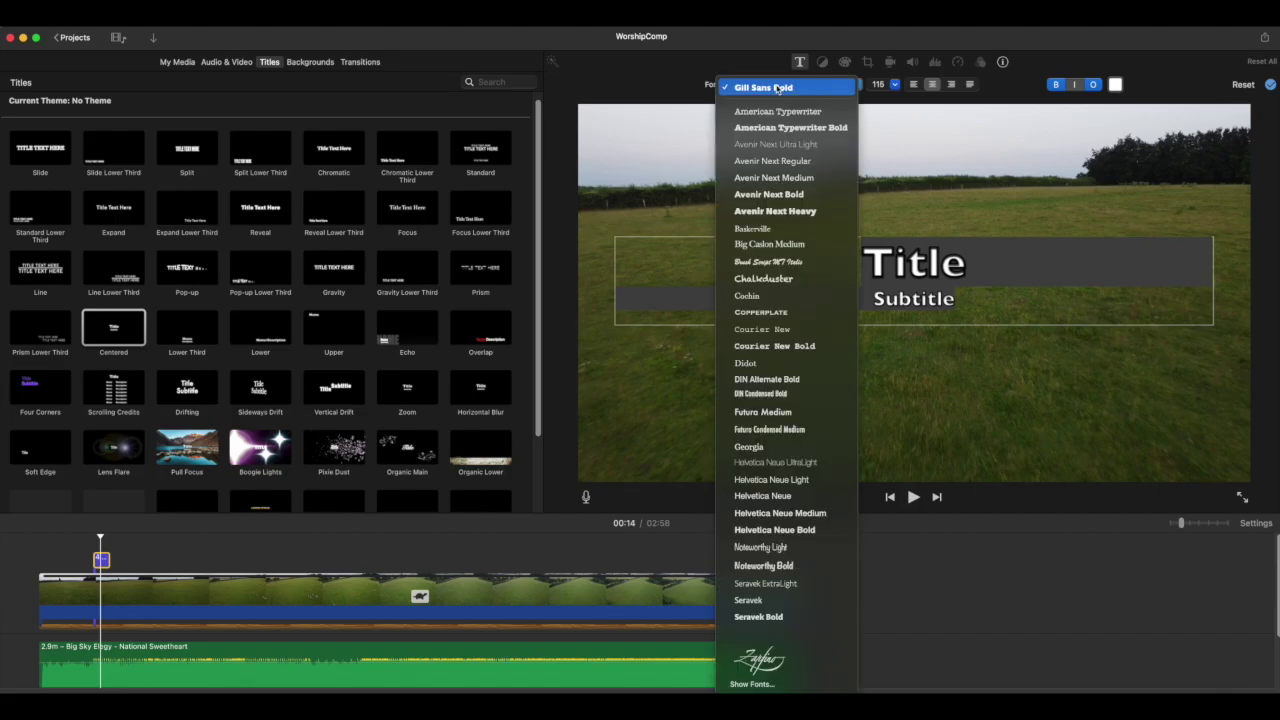
left_click(776, 533)
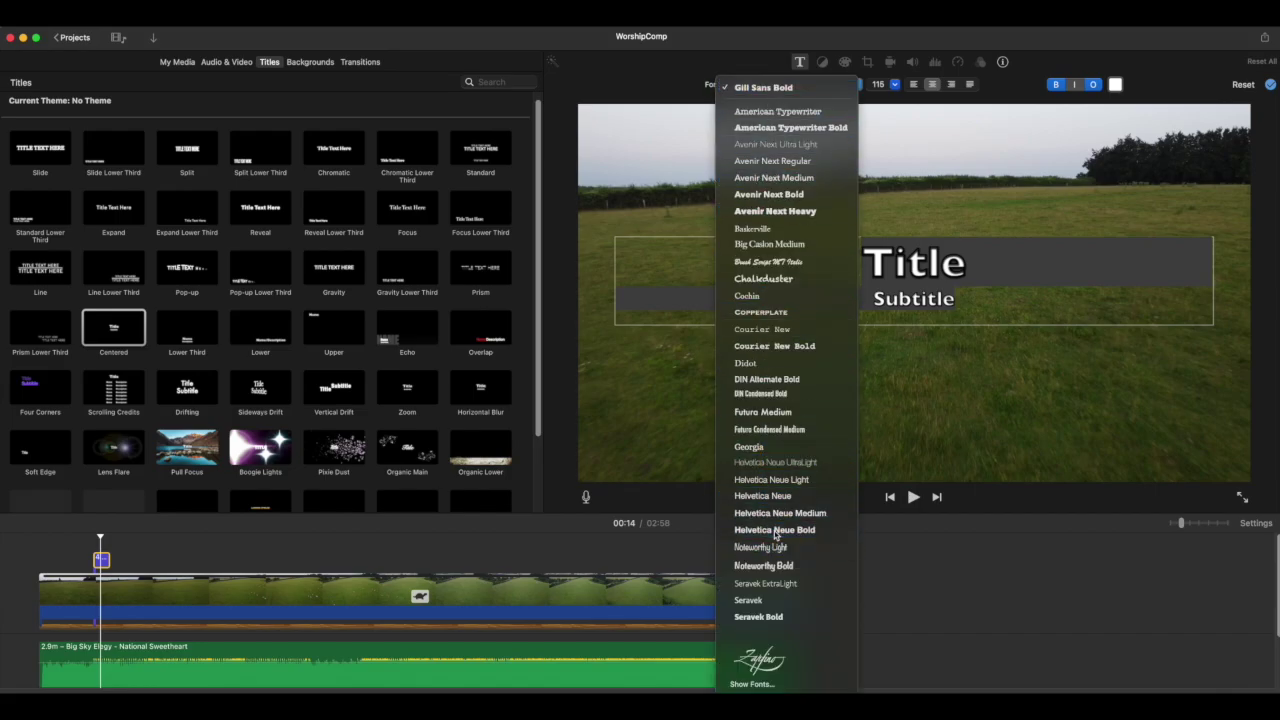
left_click(1116, 84)
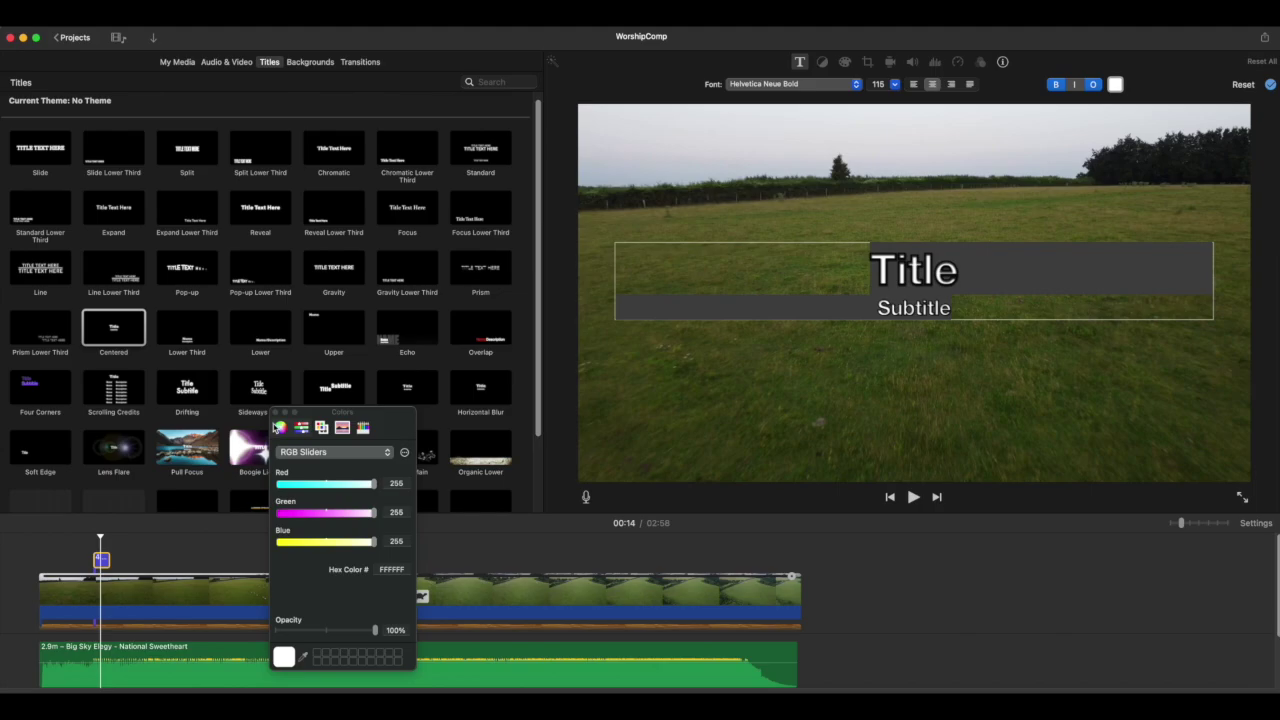
left_click(276, 412)
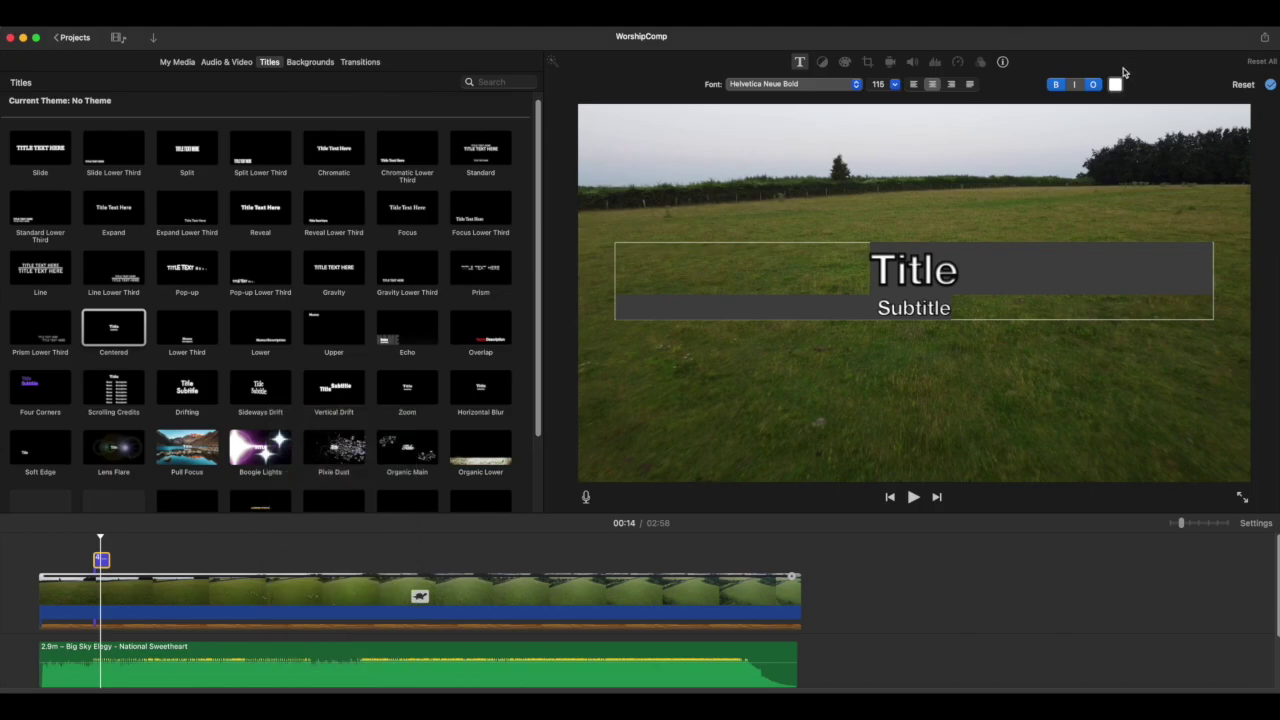
left_click(1094, 84)
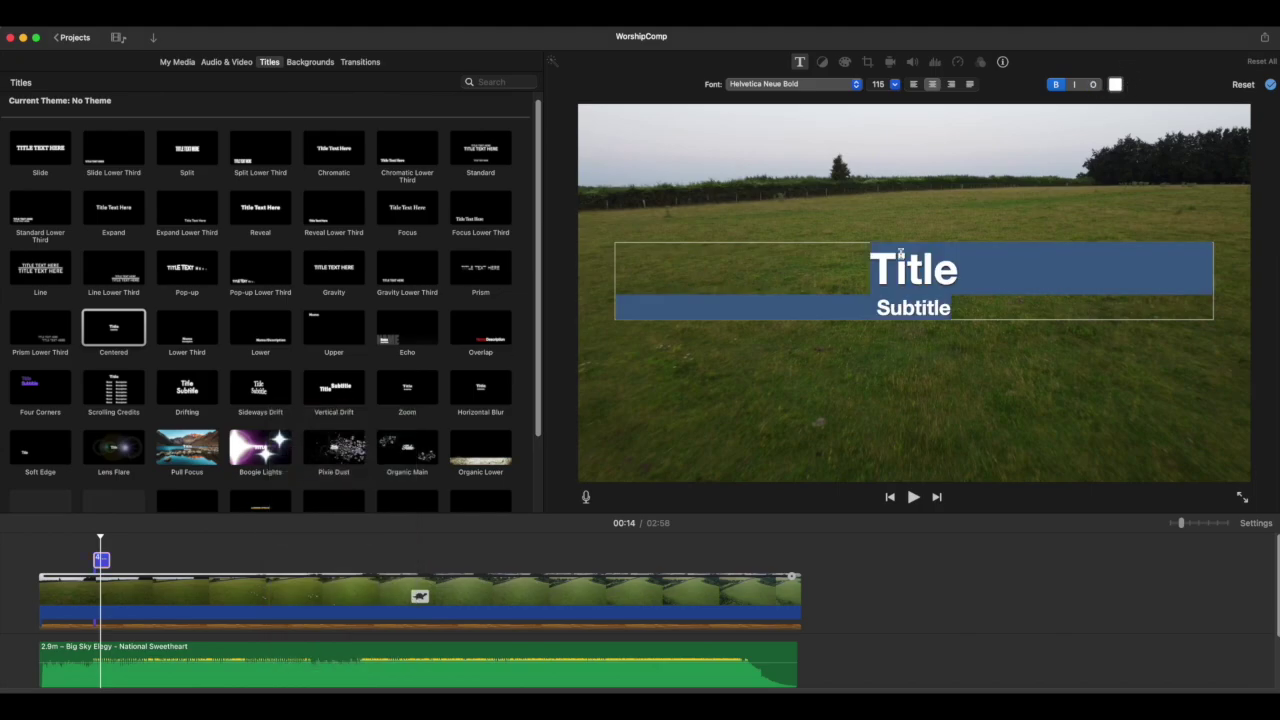
left_click(1094, 85)
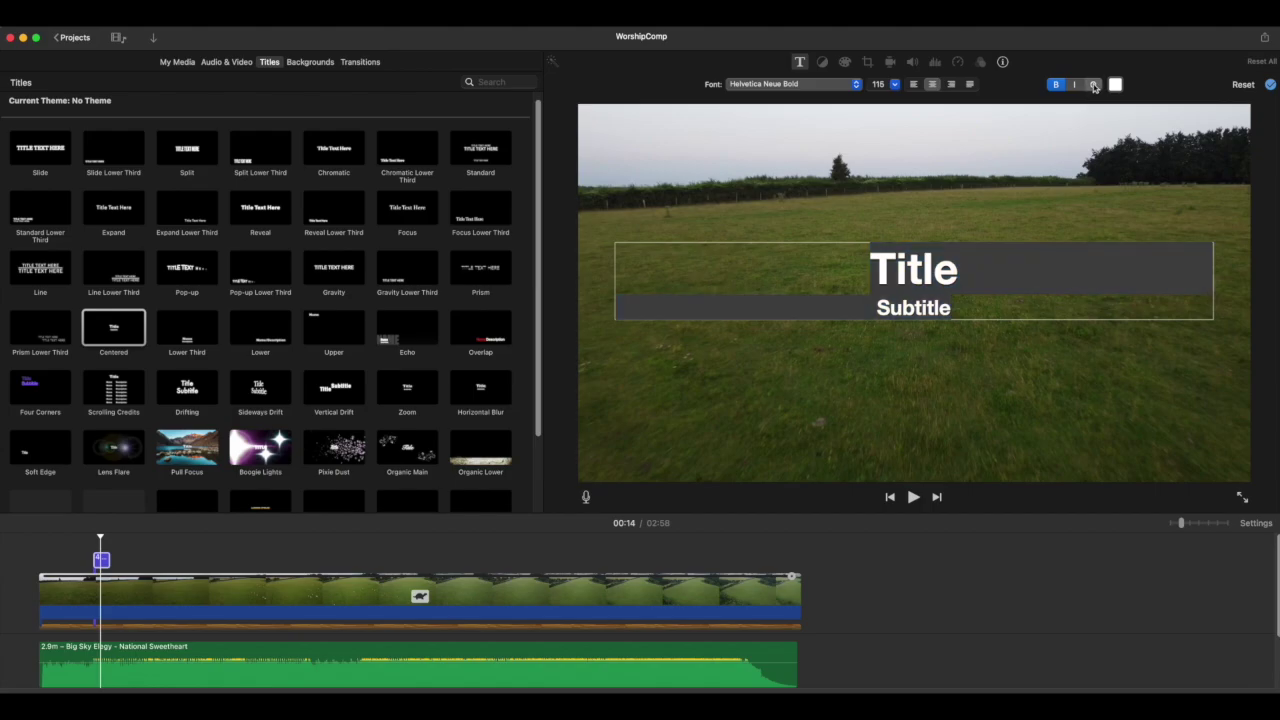
left_click(1094, 85)
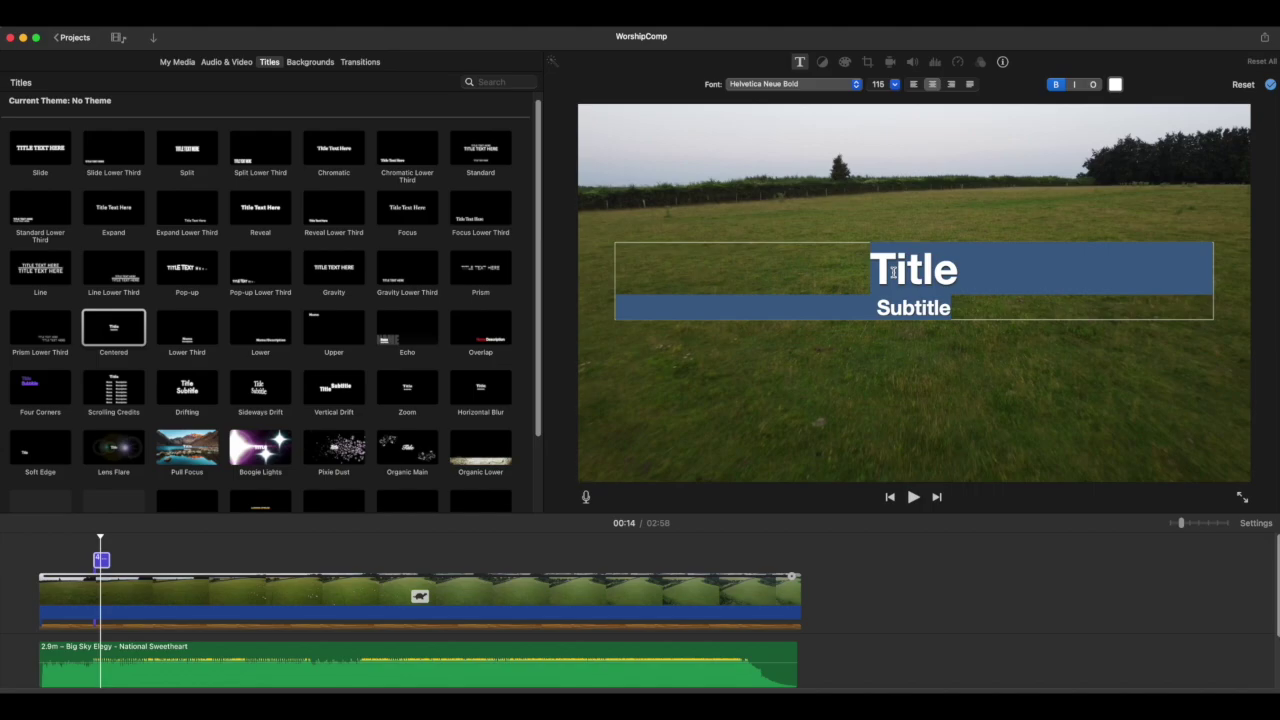
Enter the two-line lyric 'THERE'S A LIGHT / IN THE DARKNESS' and nudge the title near the start
type("THER")
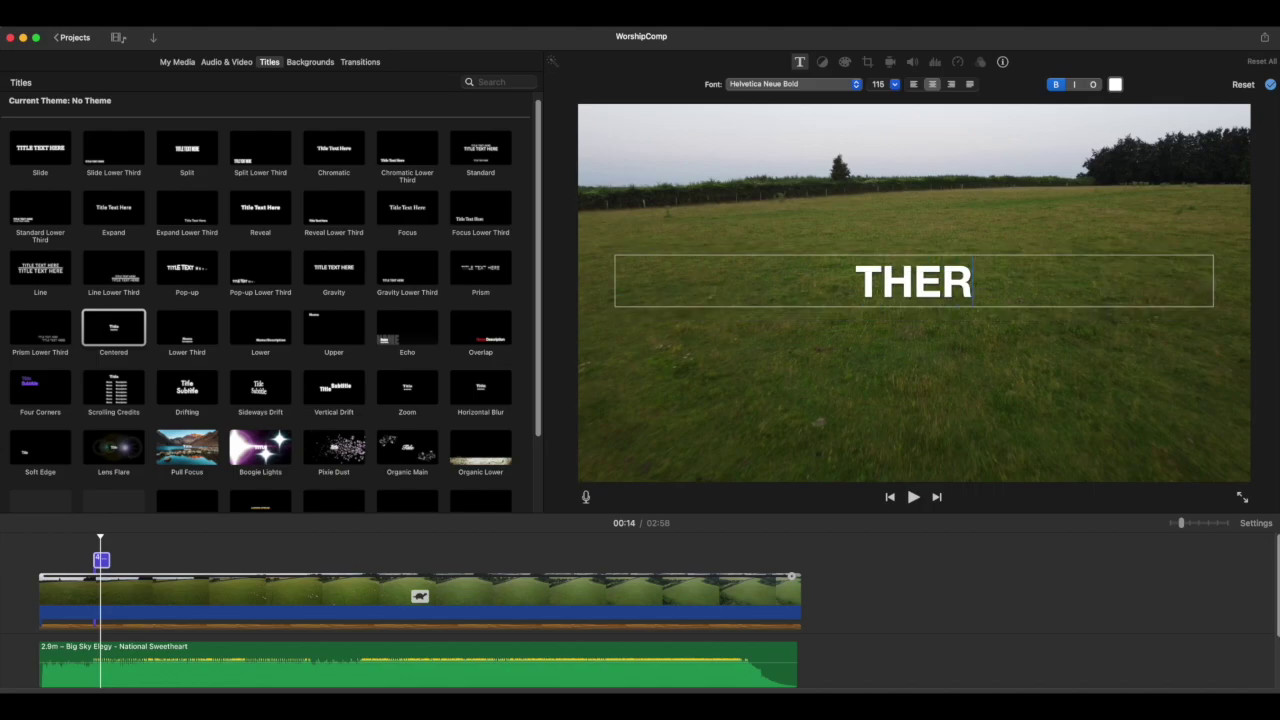
type("E'S A")
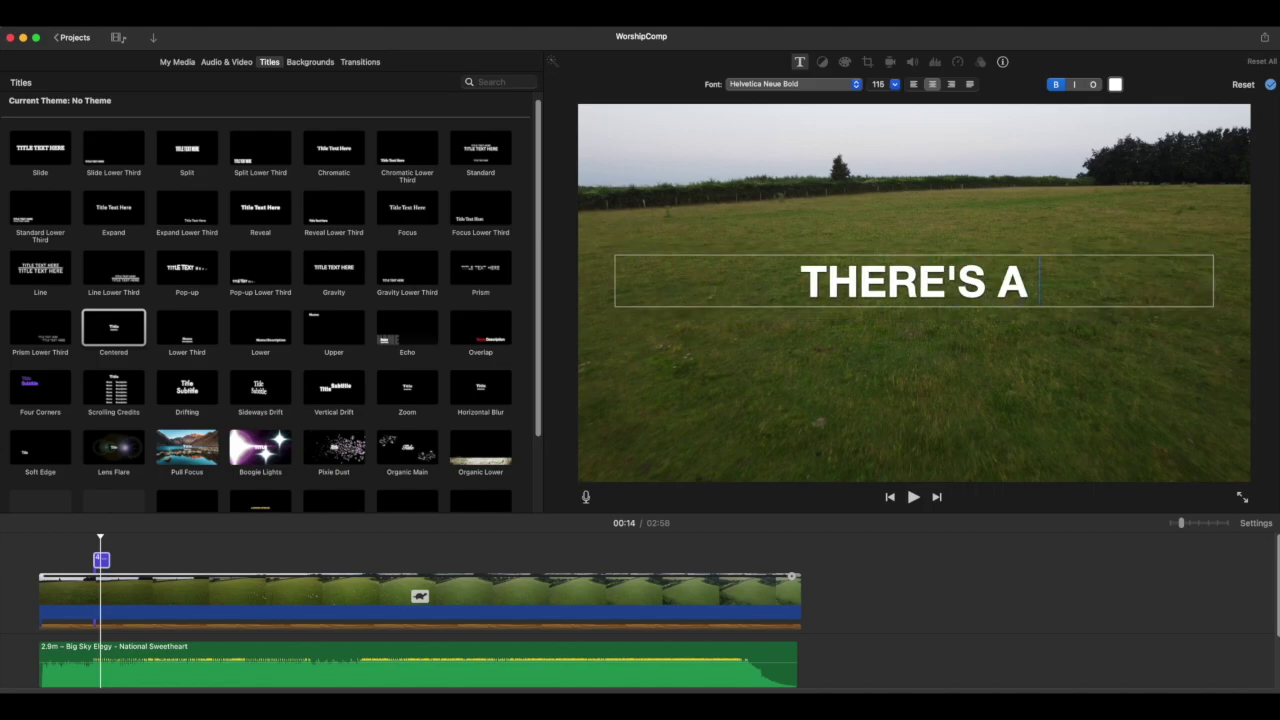
type(" LIGHT")
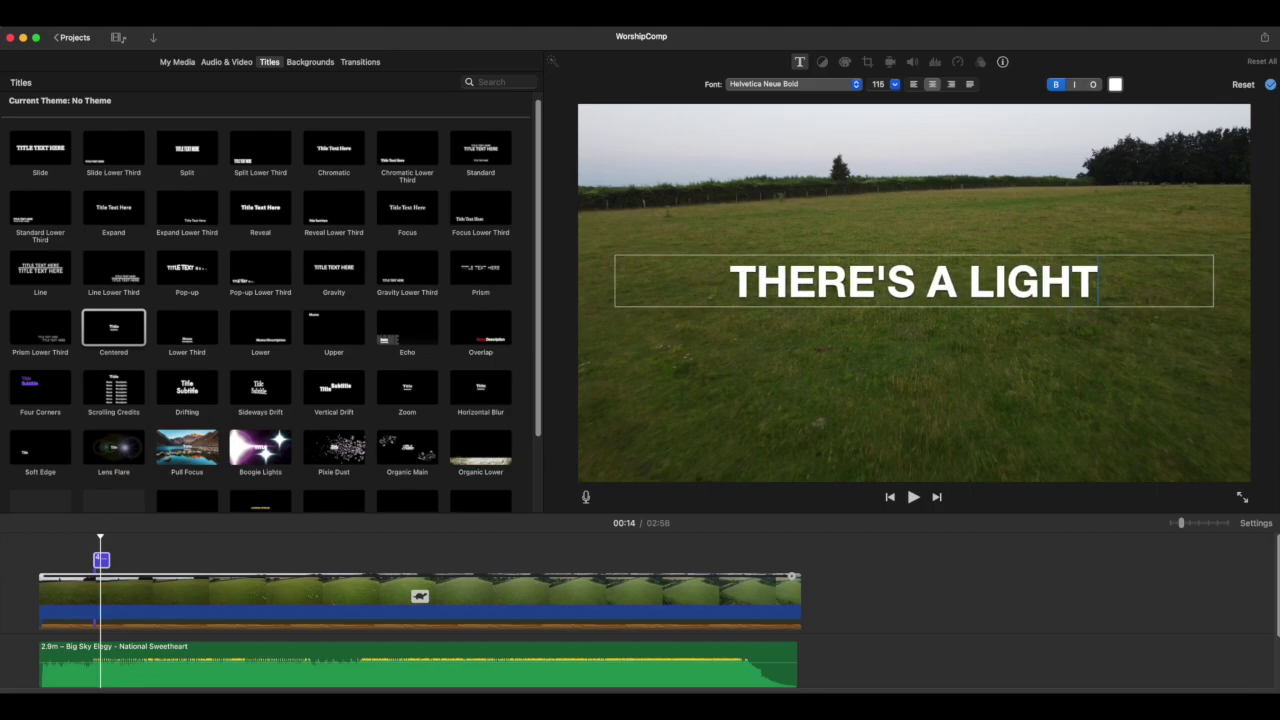
key("Return")
type("IN THE")
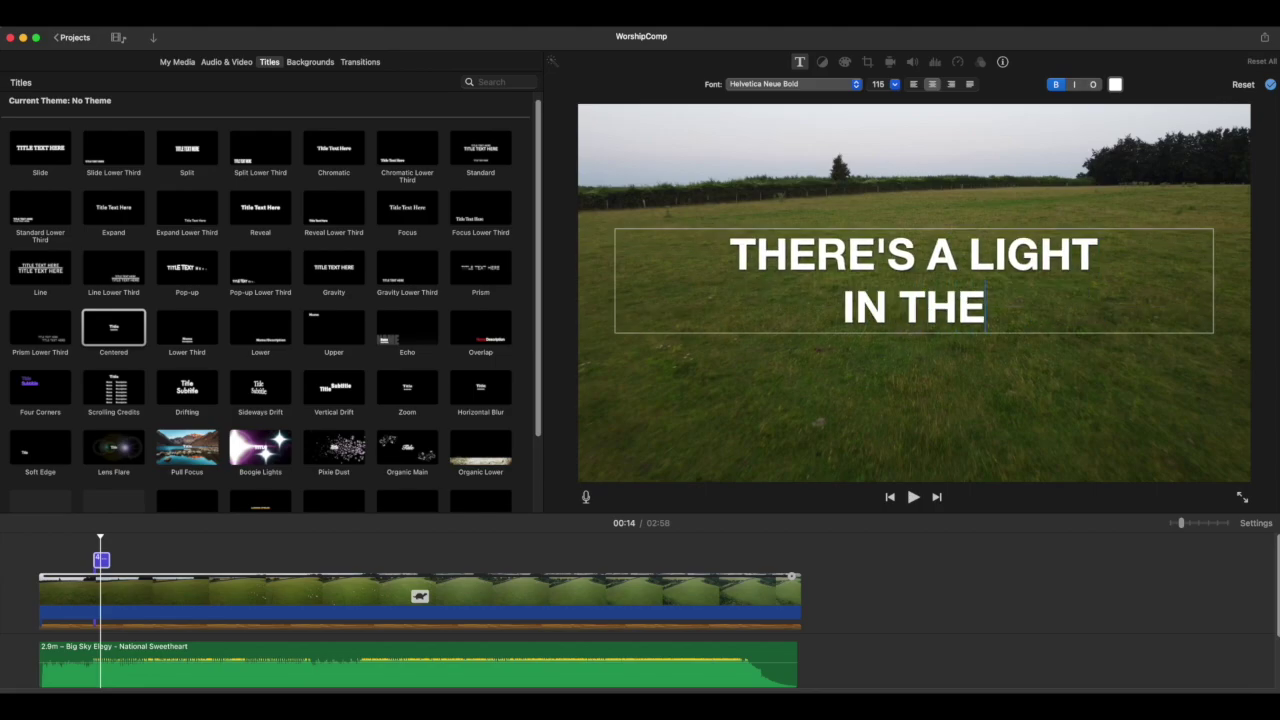
type(" DARKNE")
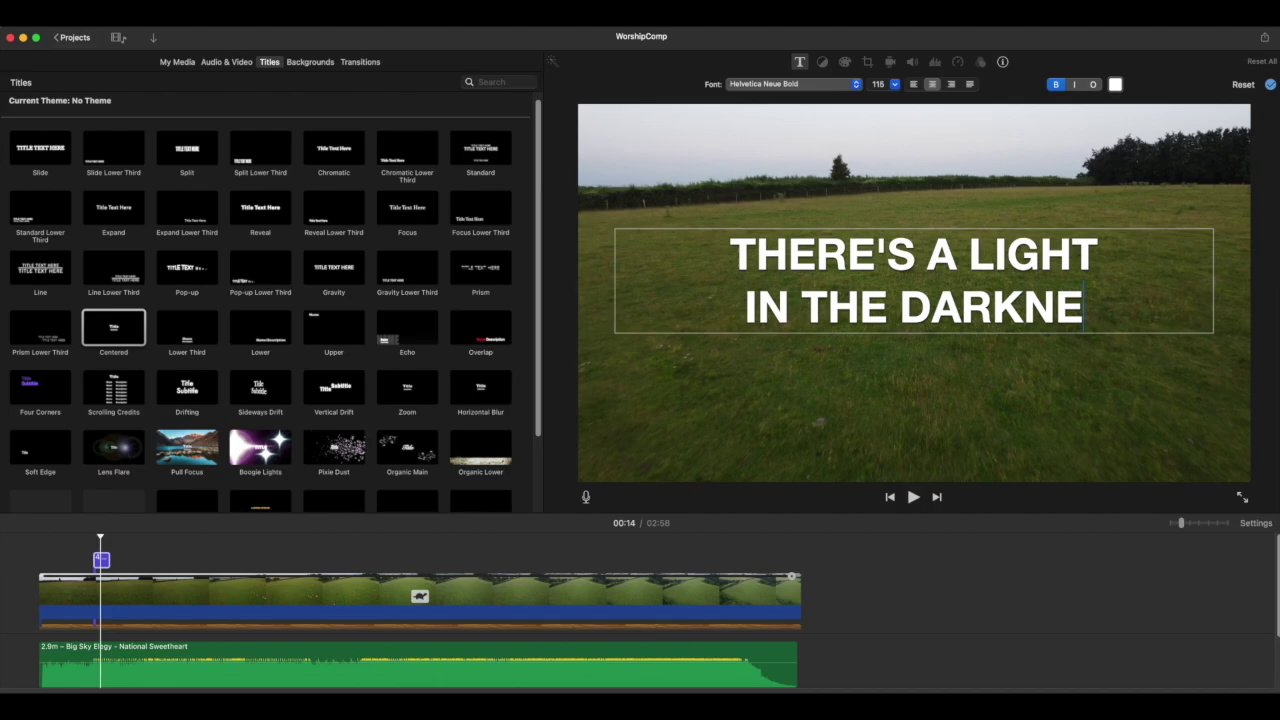
type("SS")
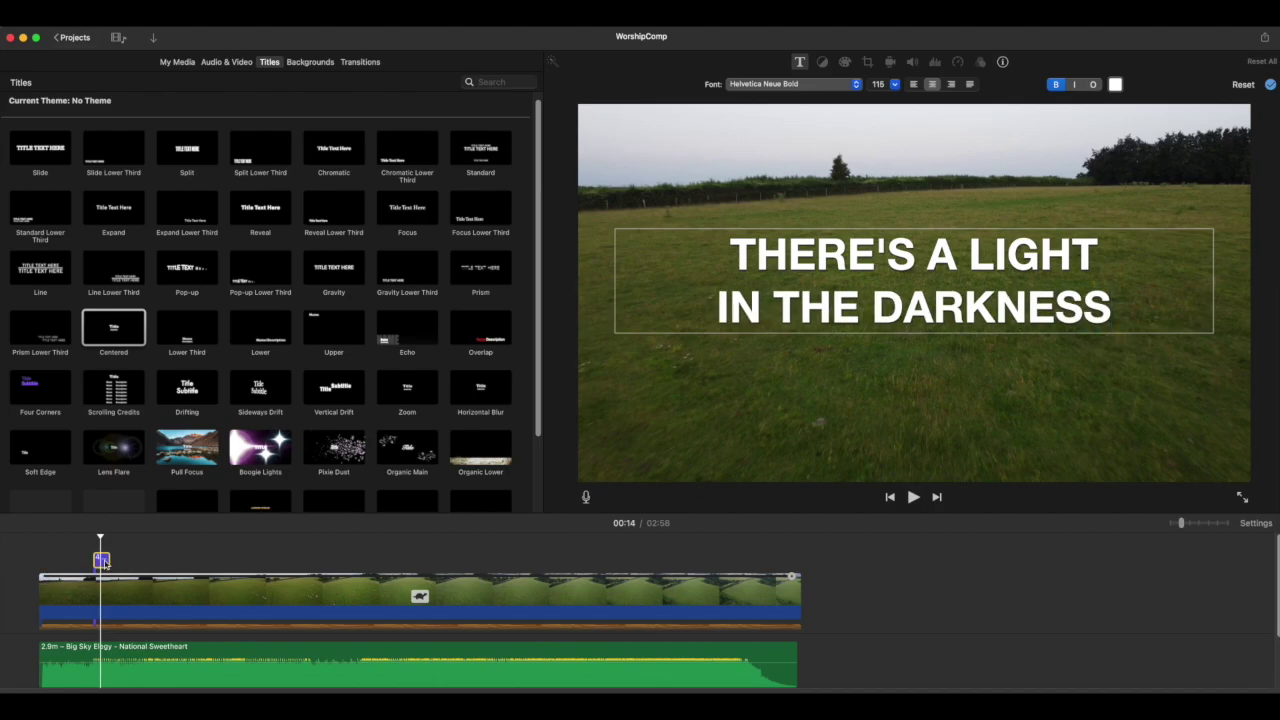
mouse_move(97, 562)
left_mouse_down()
mouse_move(177, 561)
mouse_move(92, 560)
left_mouse_up()
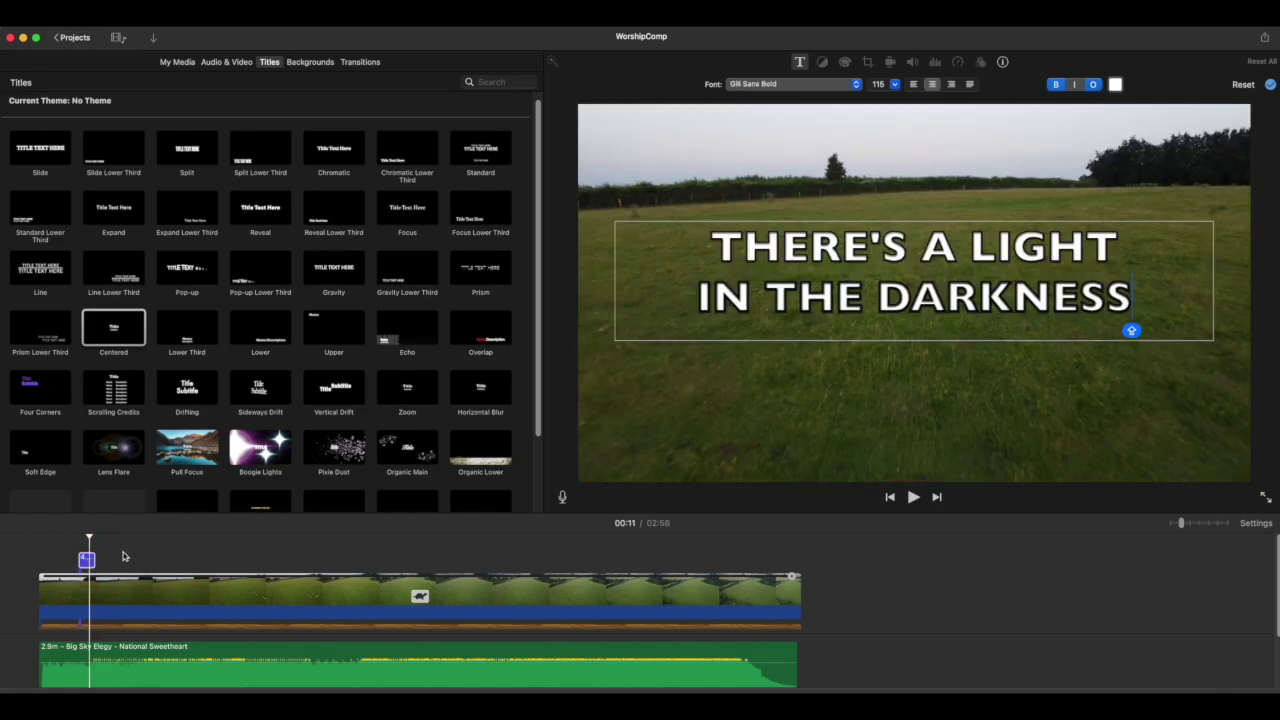
left_click(88, 561)
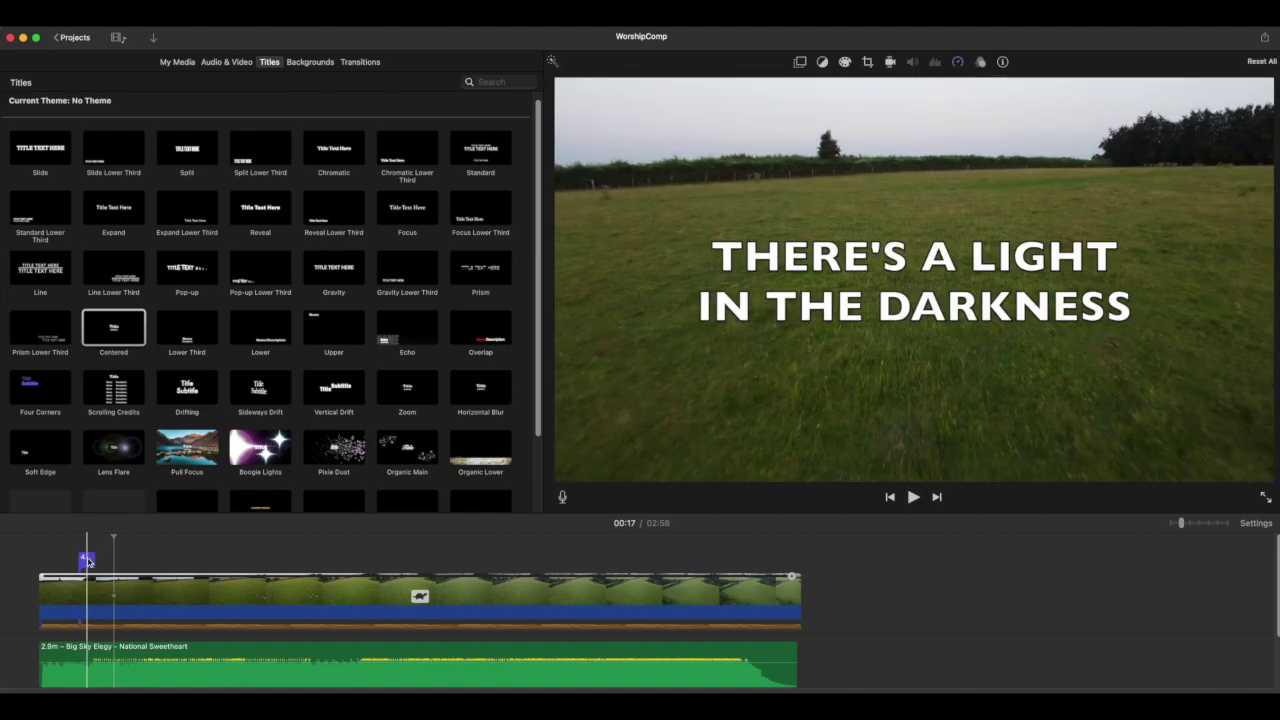
Paste a title copy at 00:20 reading 'LIKE A CITY / ON A HILL', then paste another copy
left_click(112, 567)
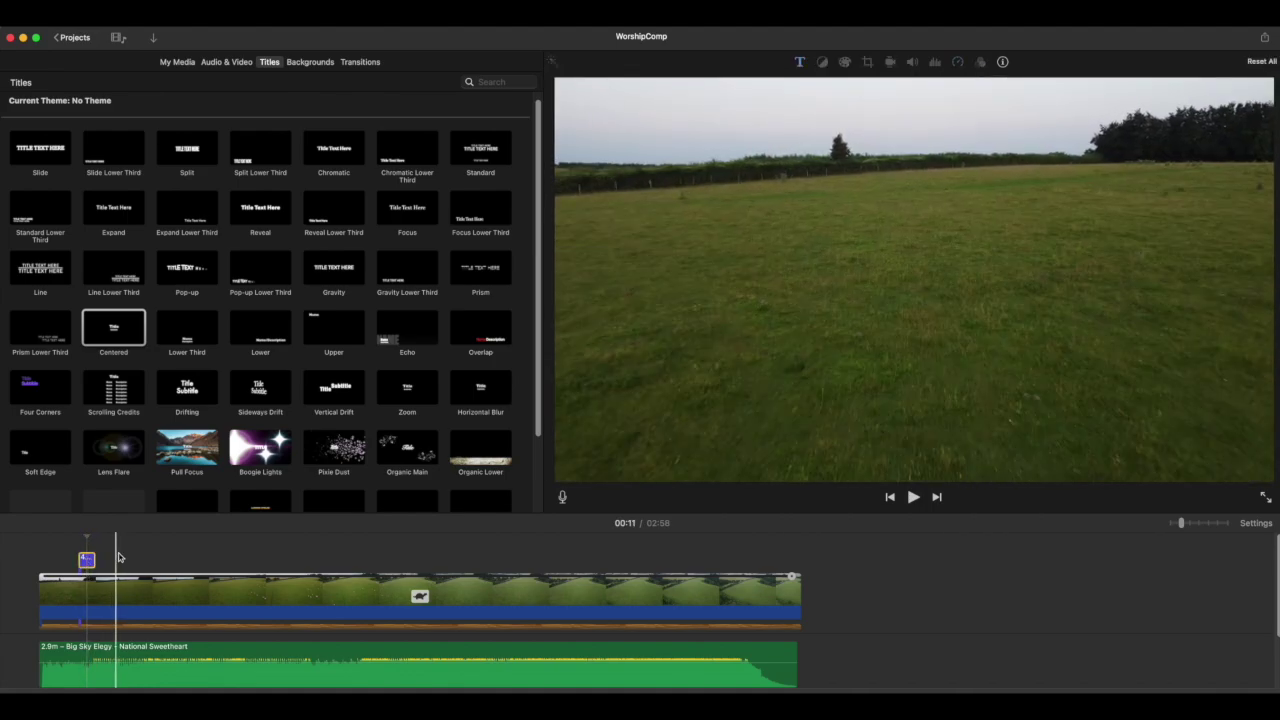
key("super+v")
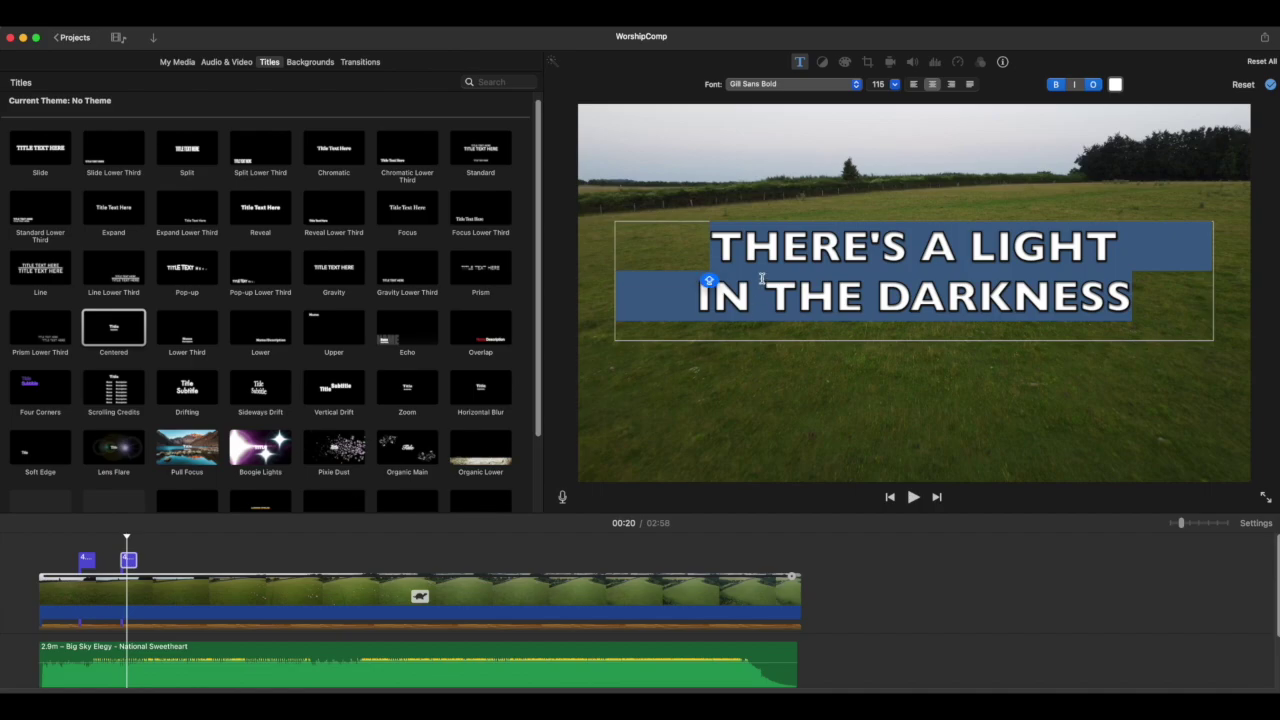
type("LIKE")
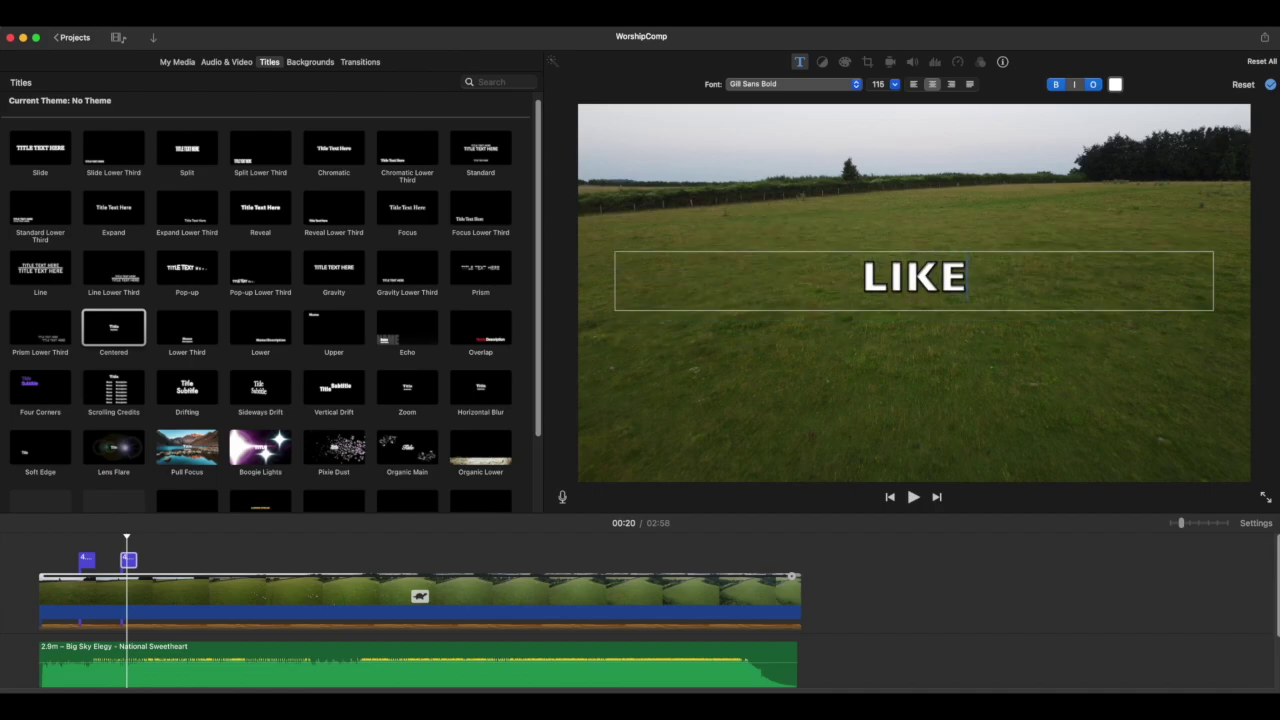
type(" A CITY")
key("Return")
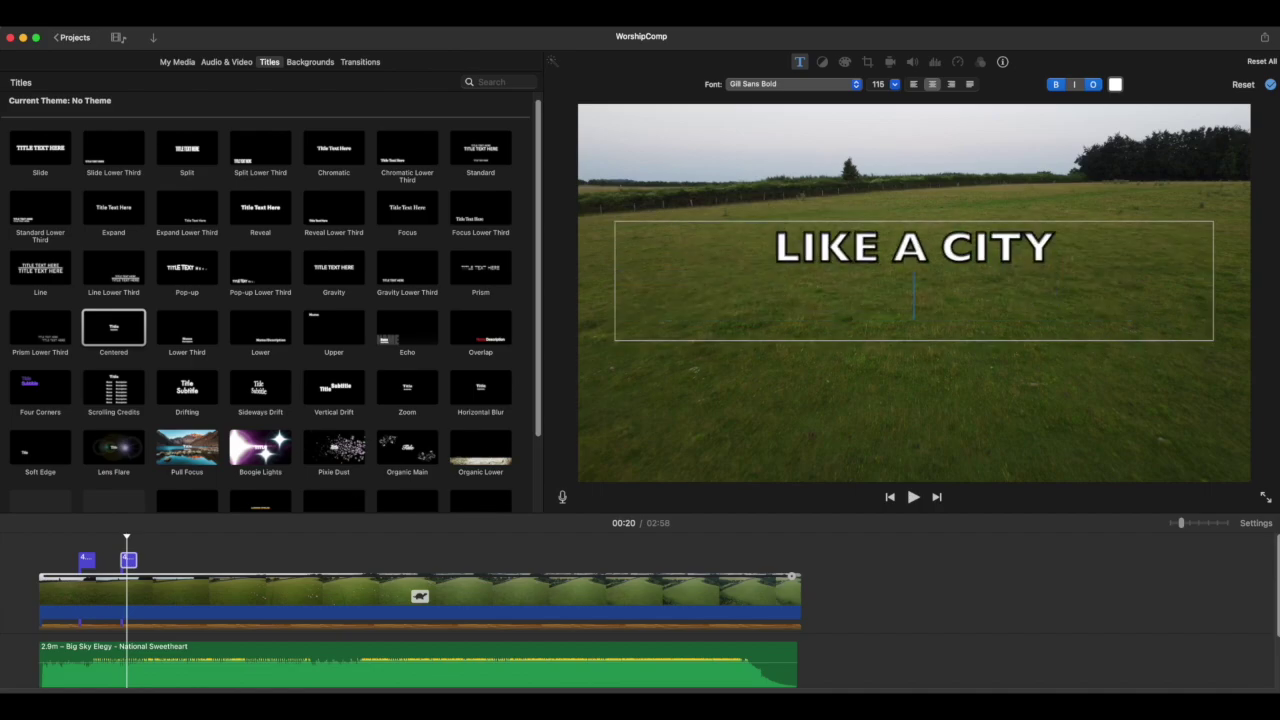
type("ON ")
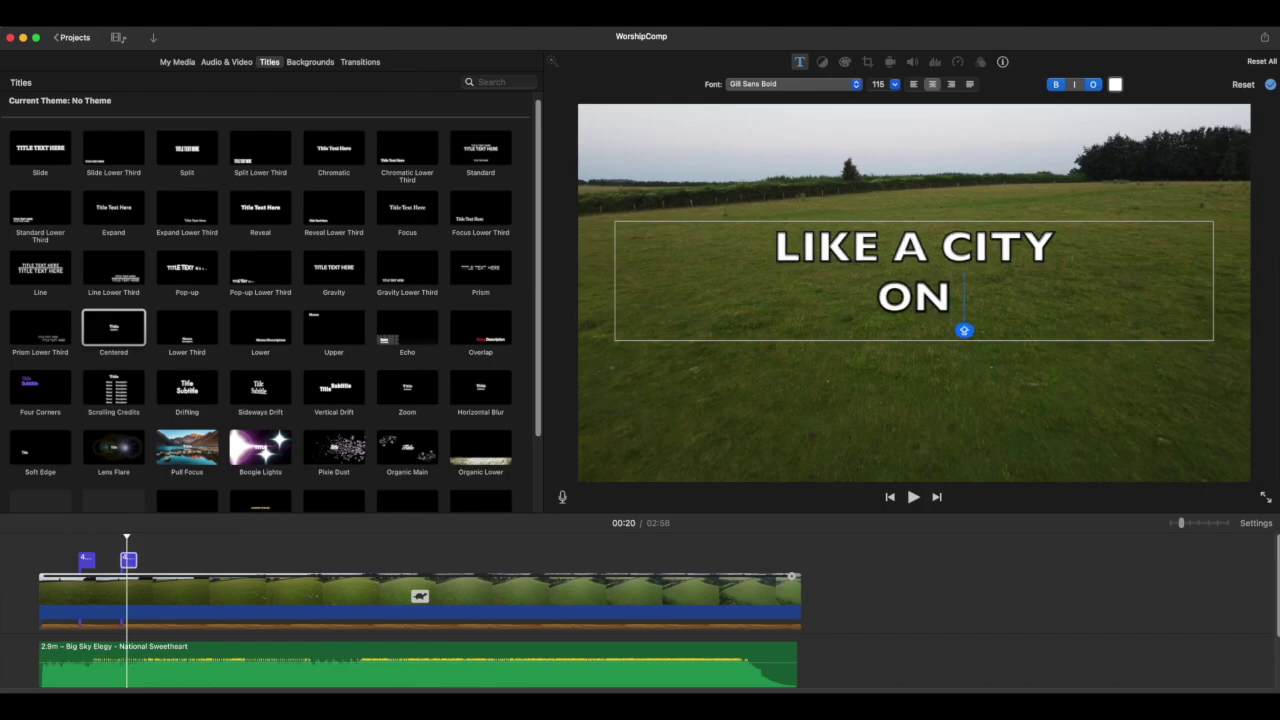
type("A HILL")
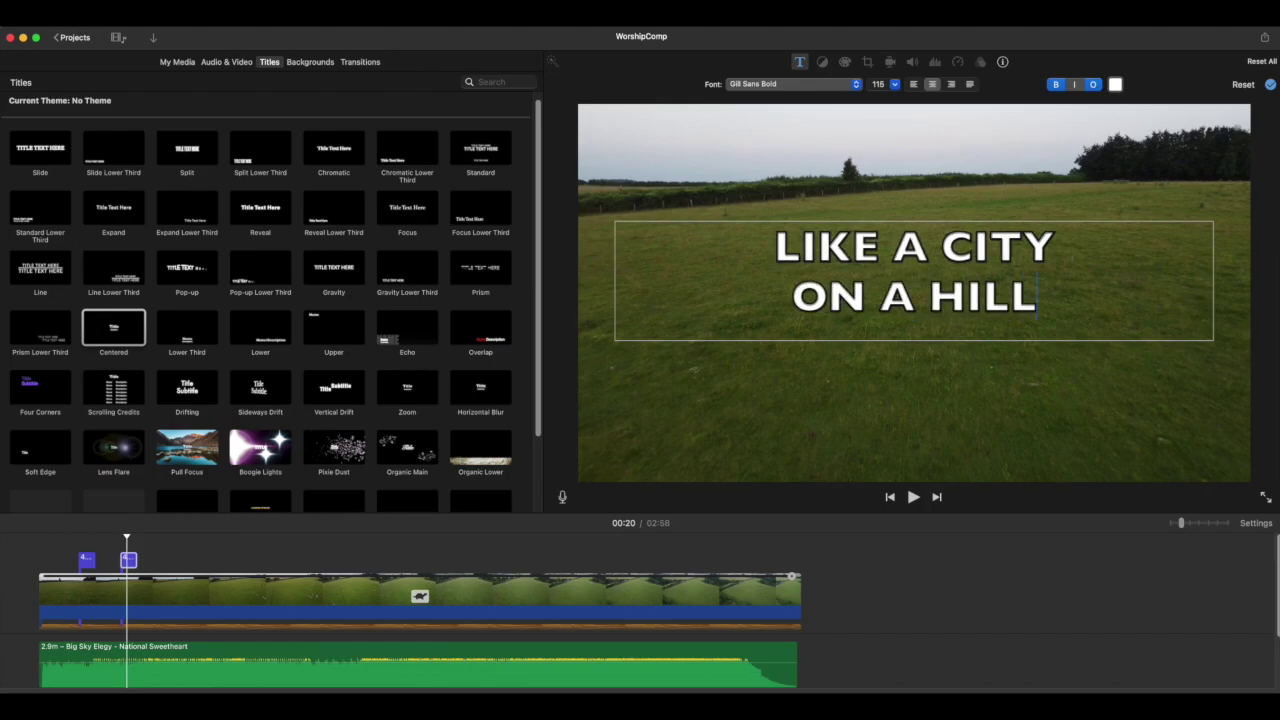
key("Caps_Lock")
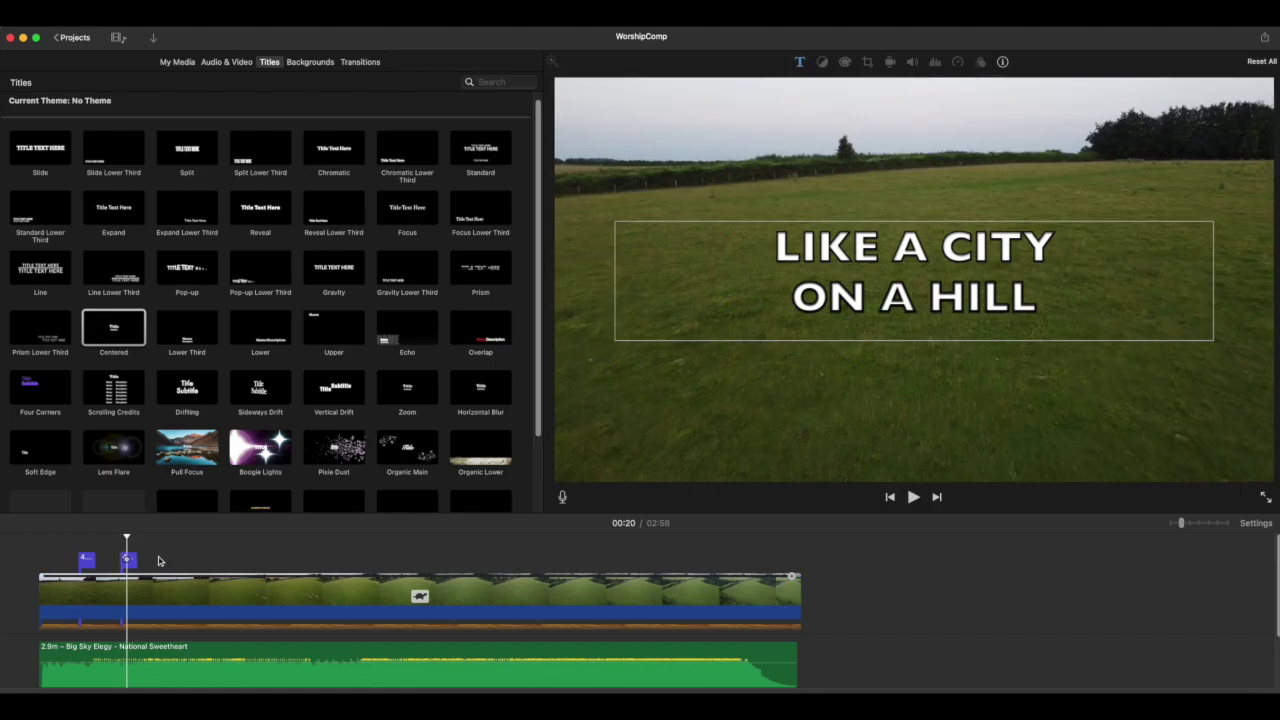
left_click(158, 562)
key("super+v")
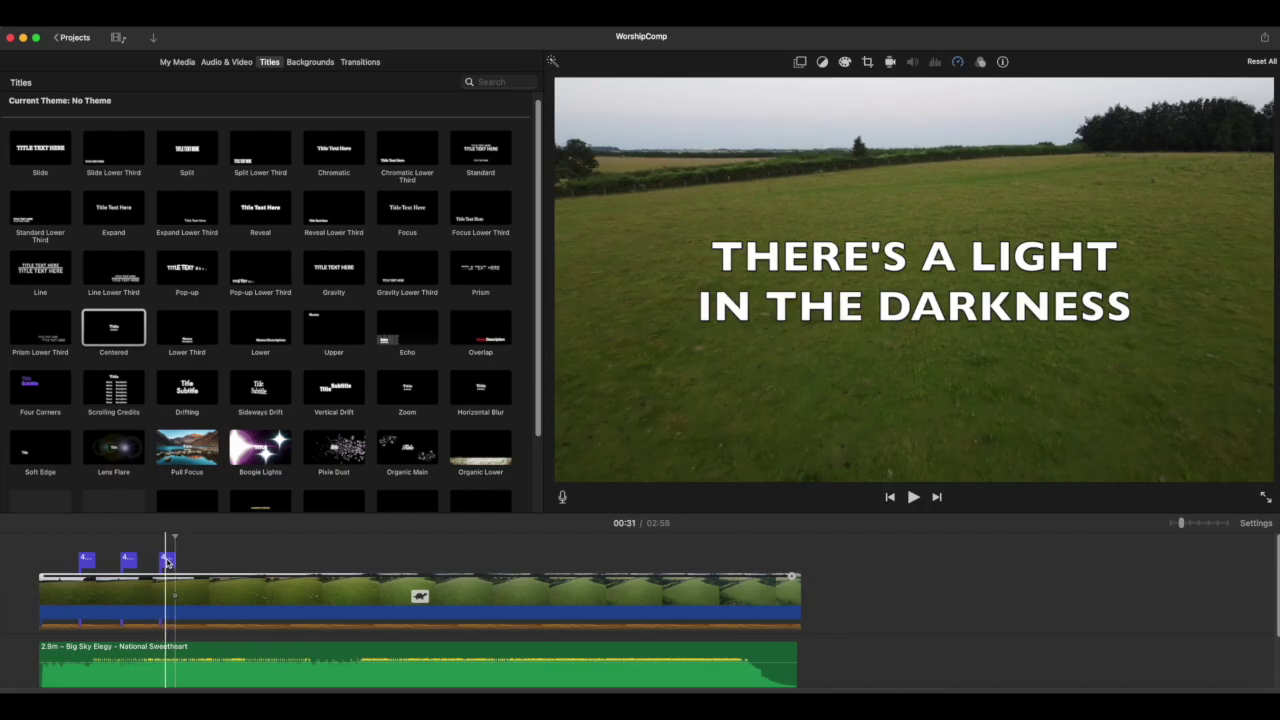
Replace the pasted title's text with the two-line lyric 'AND MORE TEXT IS A COMING'
double_click(858, 270)
left_click(863, 265)
double_click(863, 265)
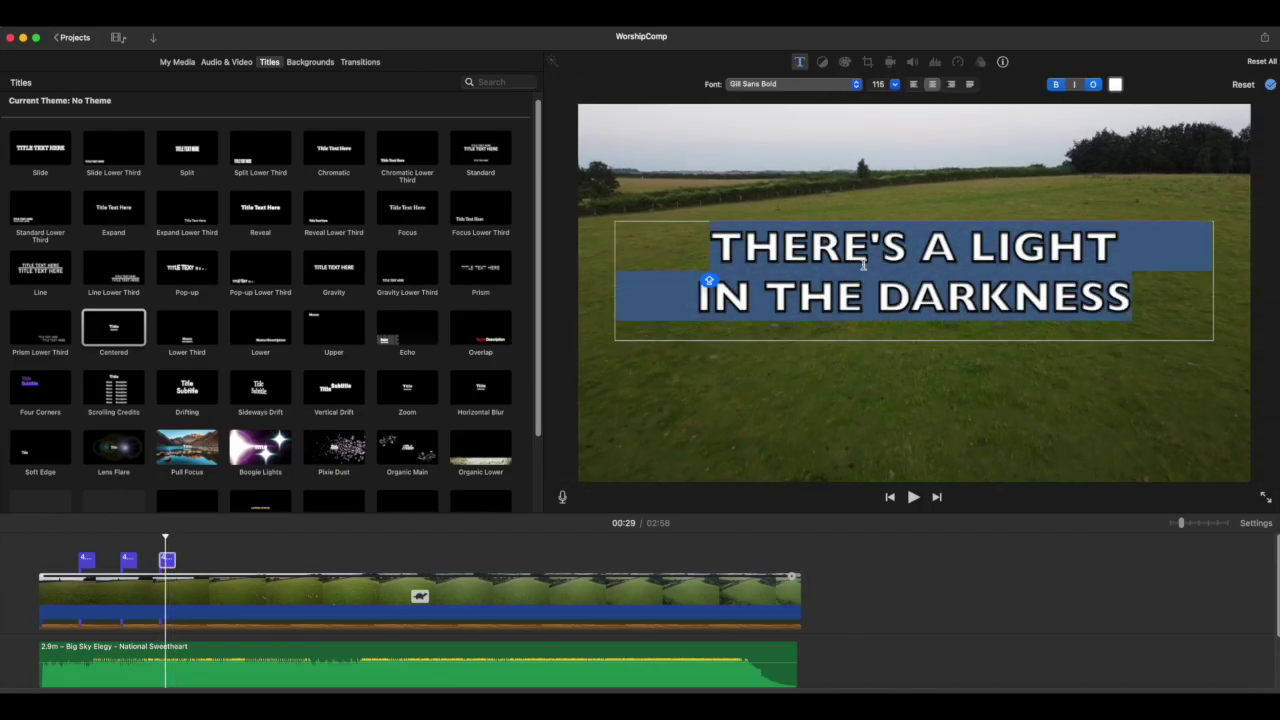
type("AND M")
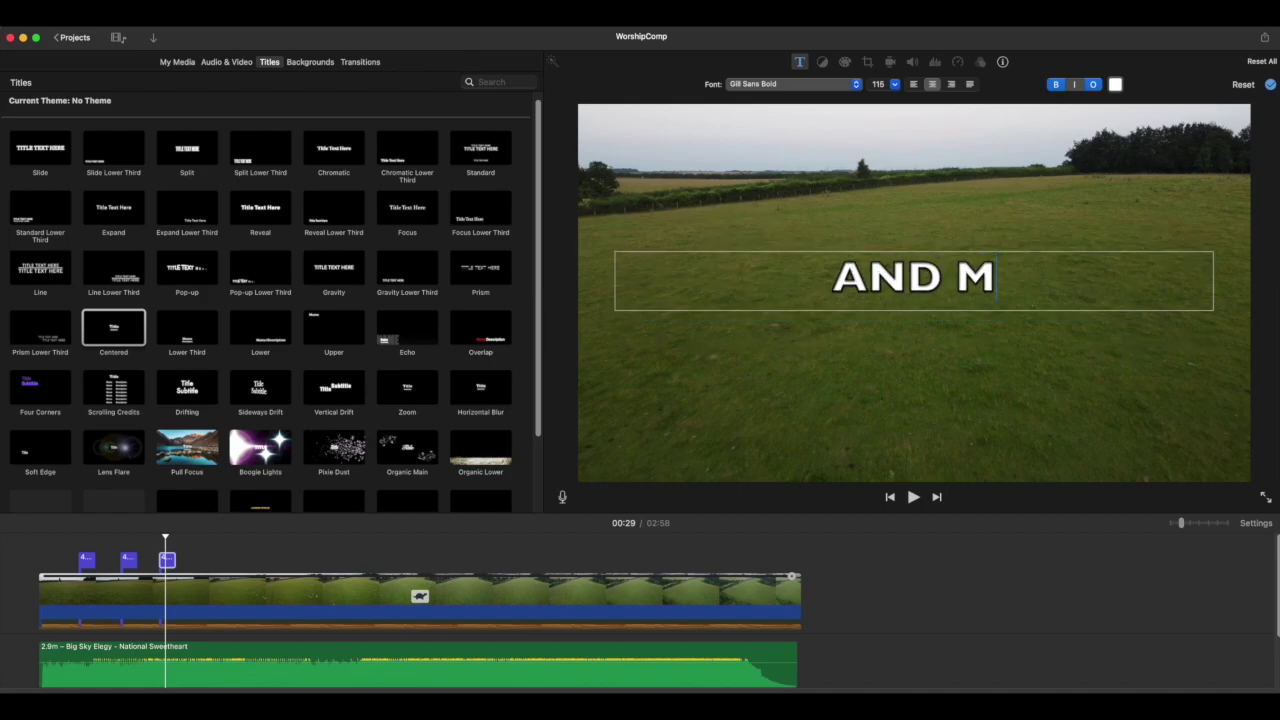
type("ORE TEXT")
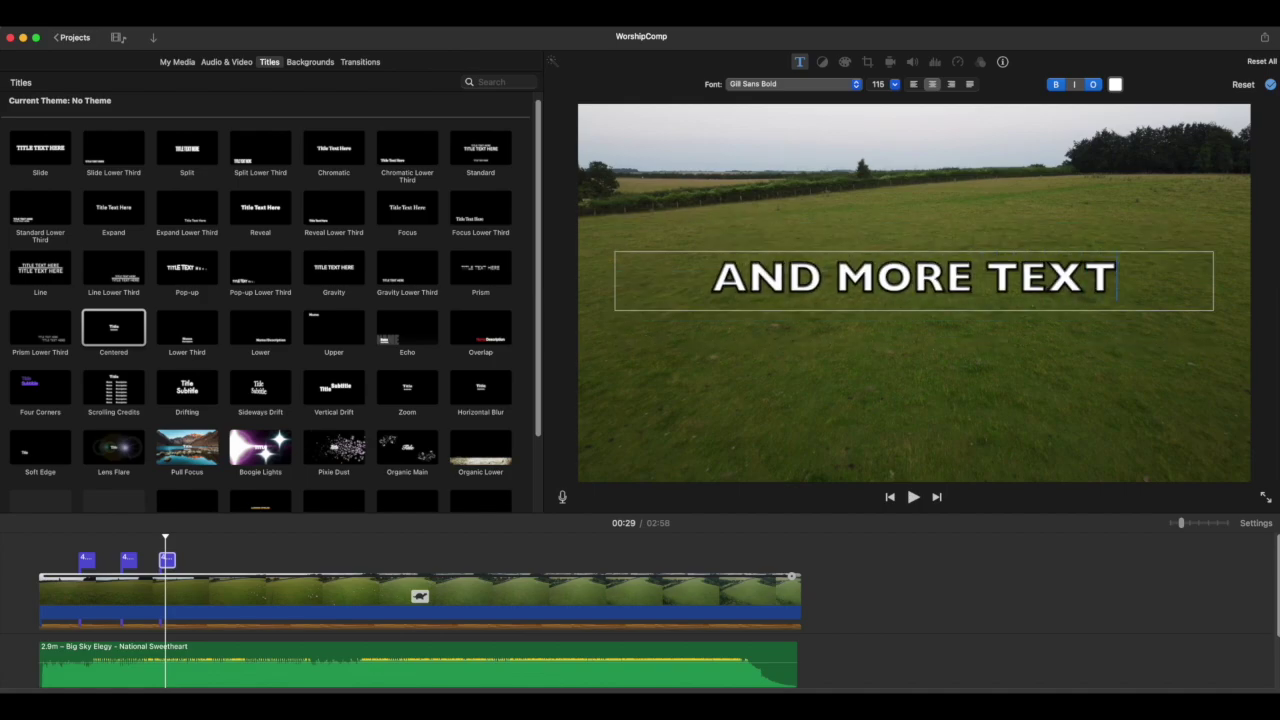
key("Return")
type("IS A COMING")
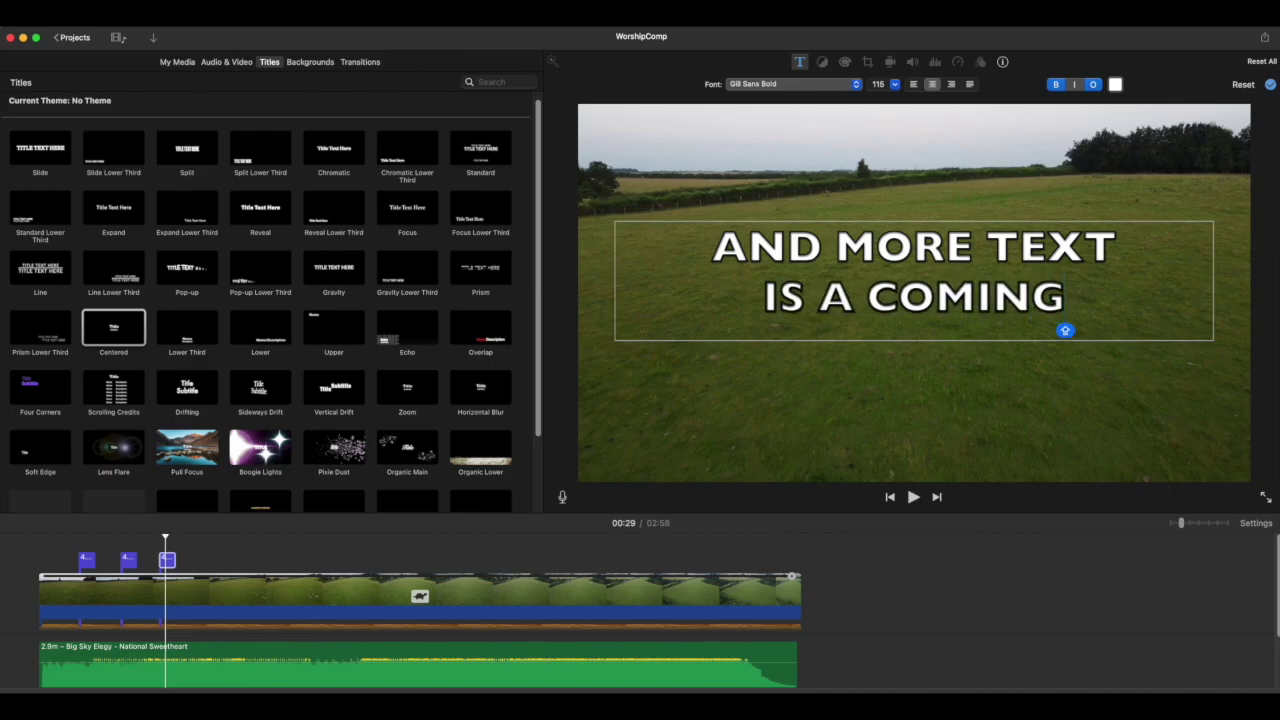
Preview the lyrics, then drag the AND MORE TEXT title earlier in the timeline
key("space")
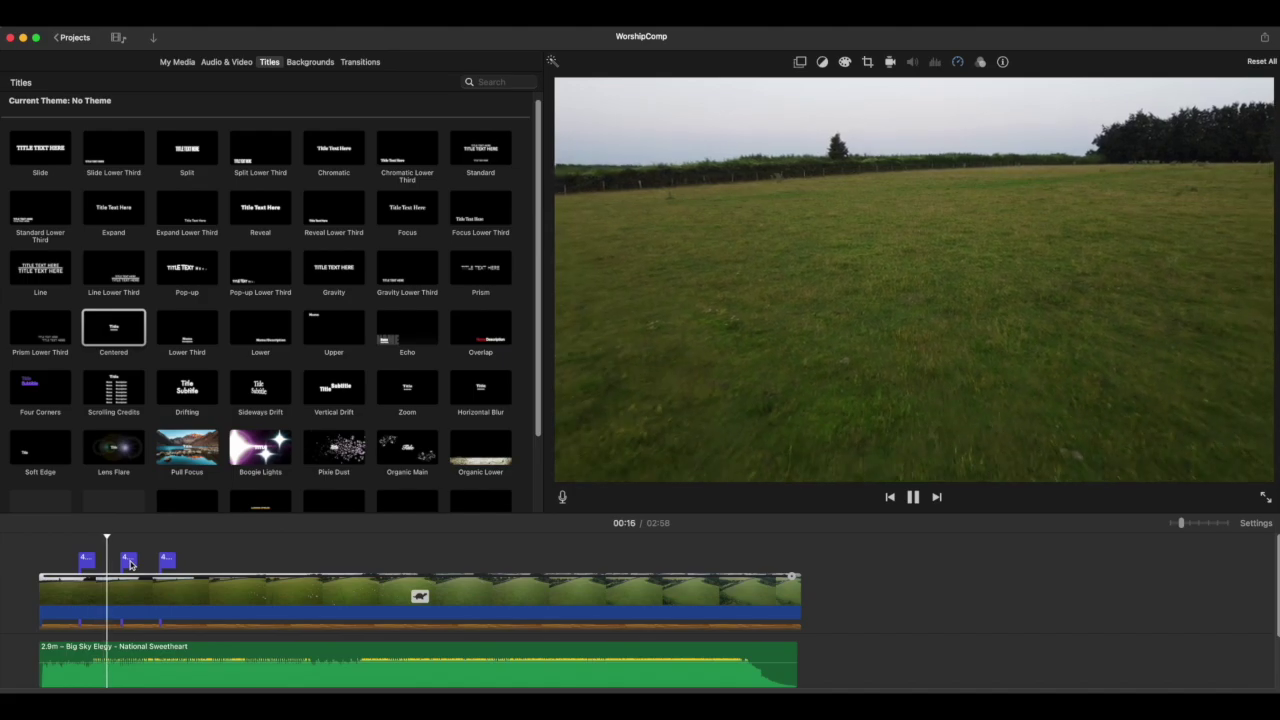
key("space")
left_click(119, 561)
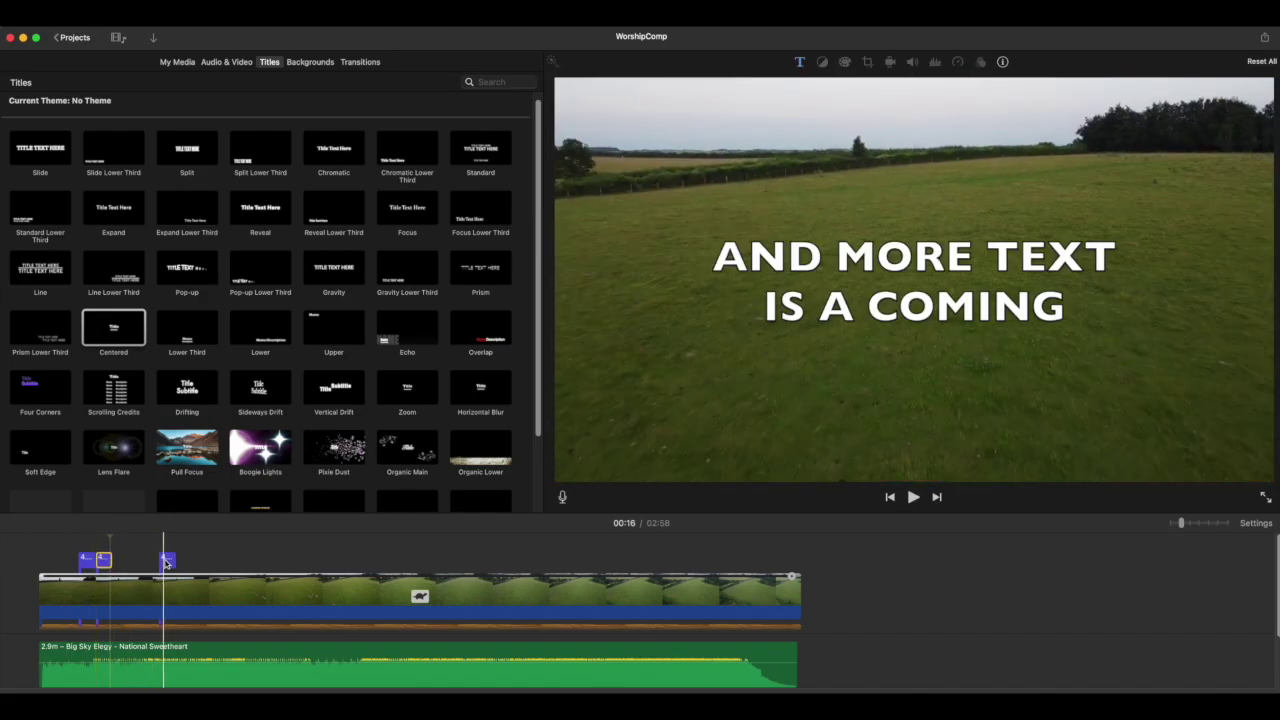
left_click_drag(166, 561, 121, 561)
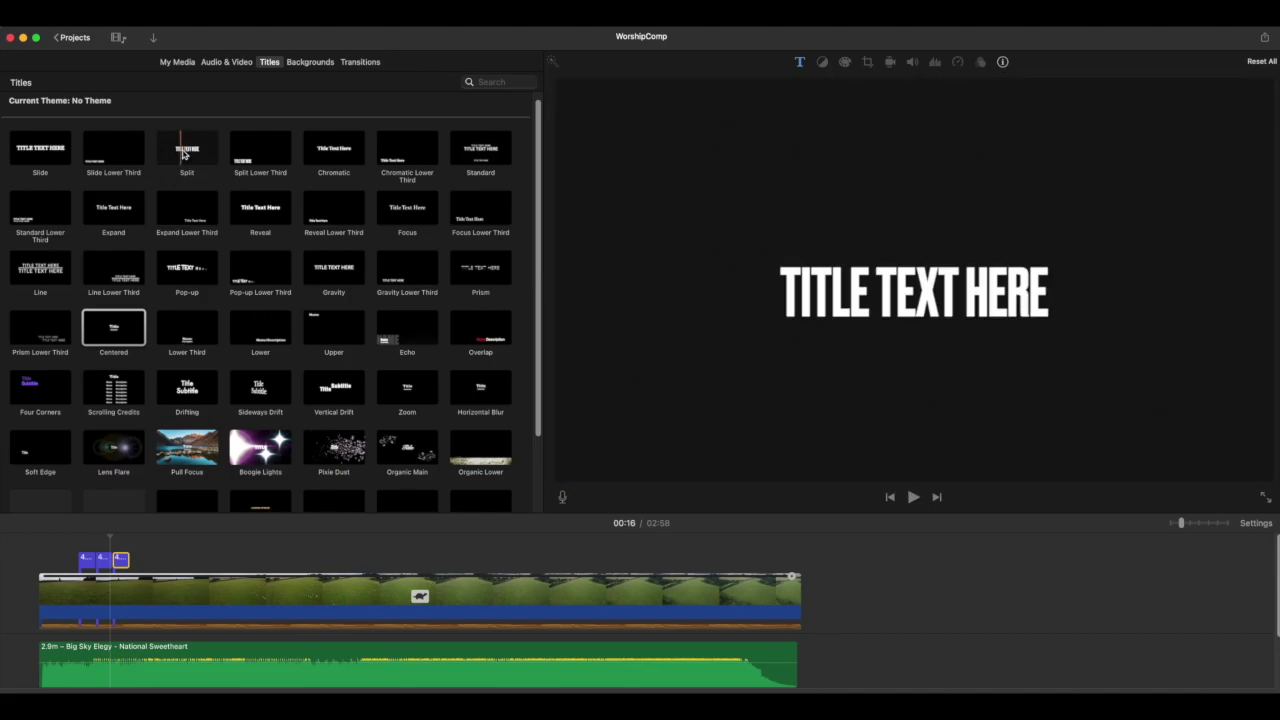
left_click(200, 152)
Add a Split title over the video reading 'IN THE BURNING HEART OF GOD'
left_click_drag(196, 146, 160, 562)
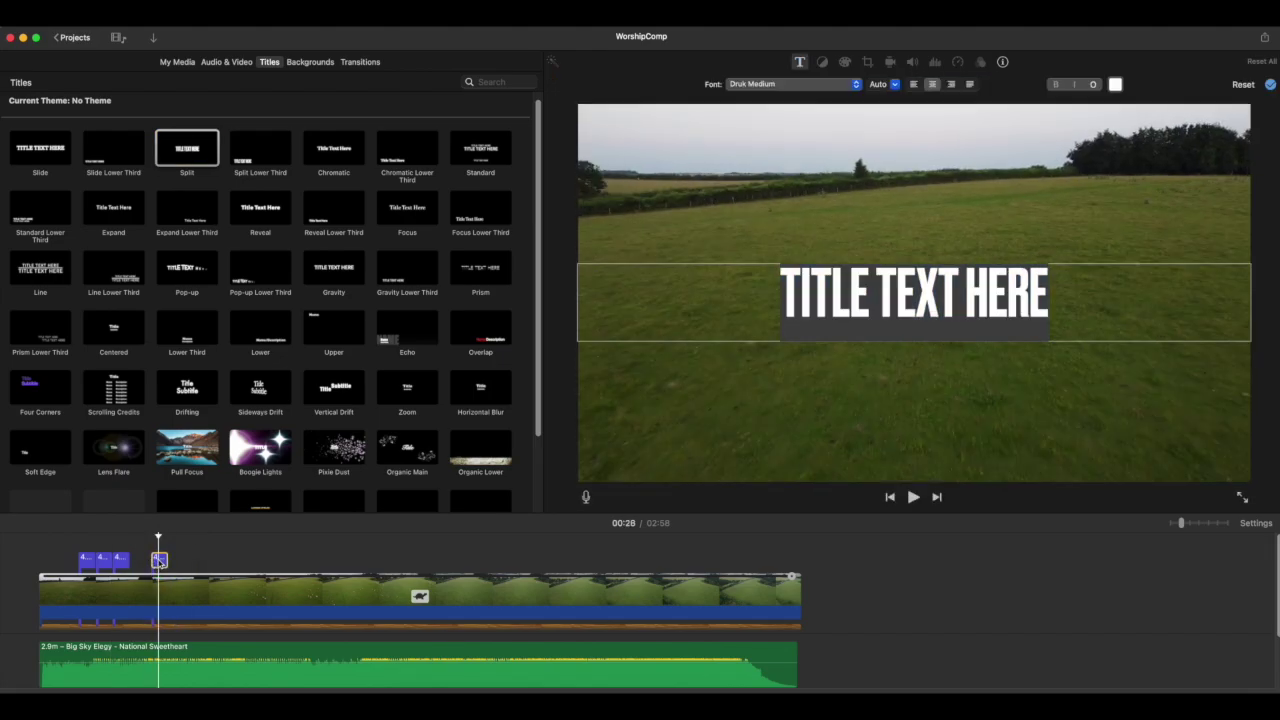
type("N")
key("BackSpace")
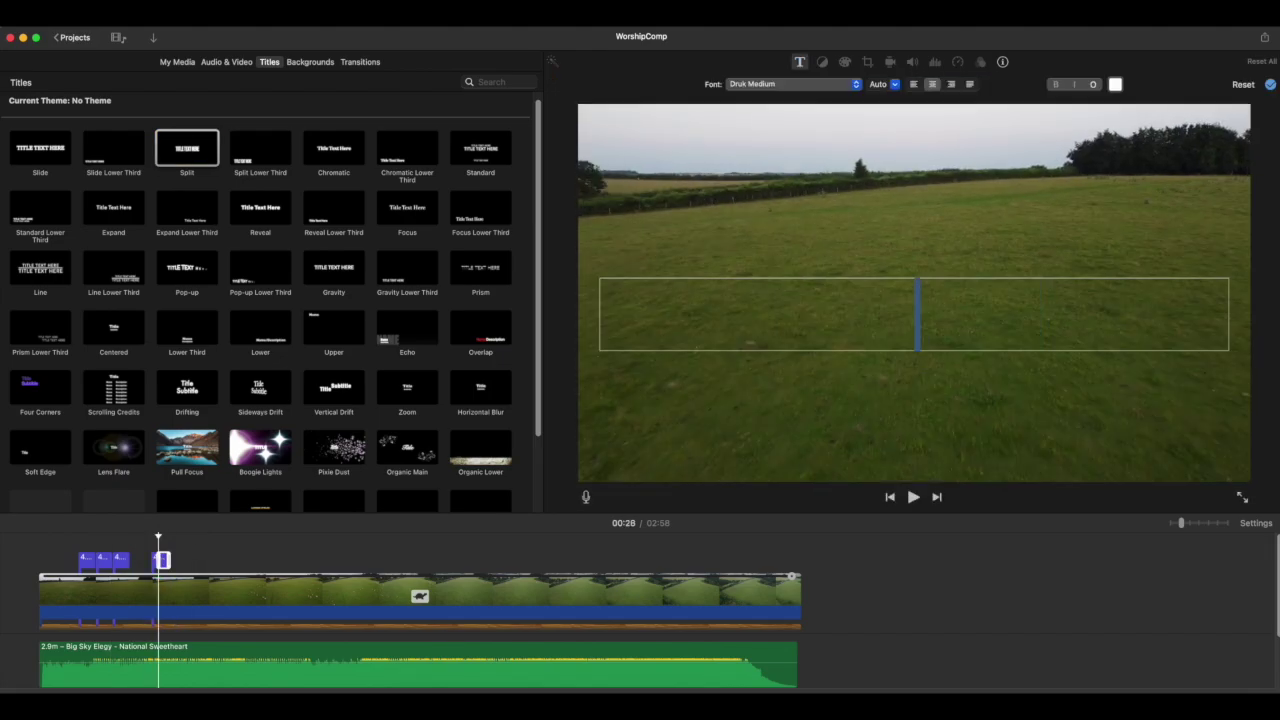
type("IN THE BU")
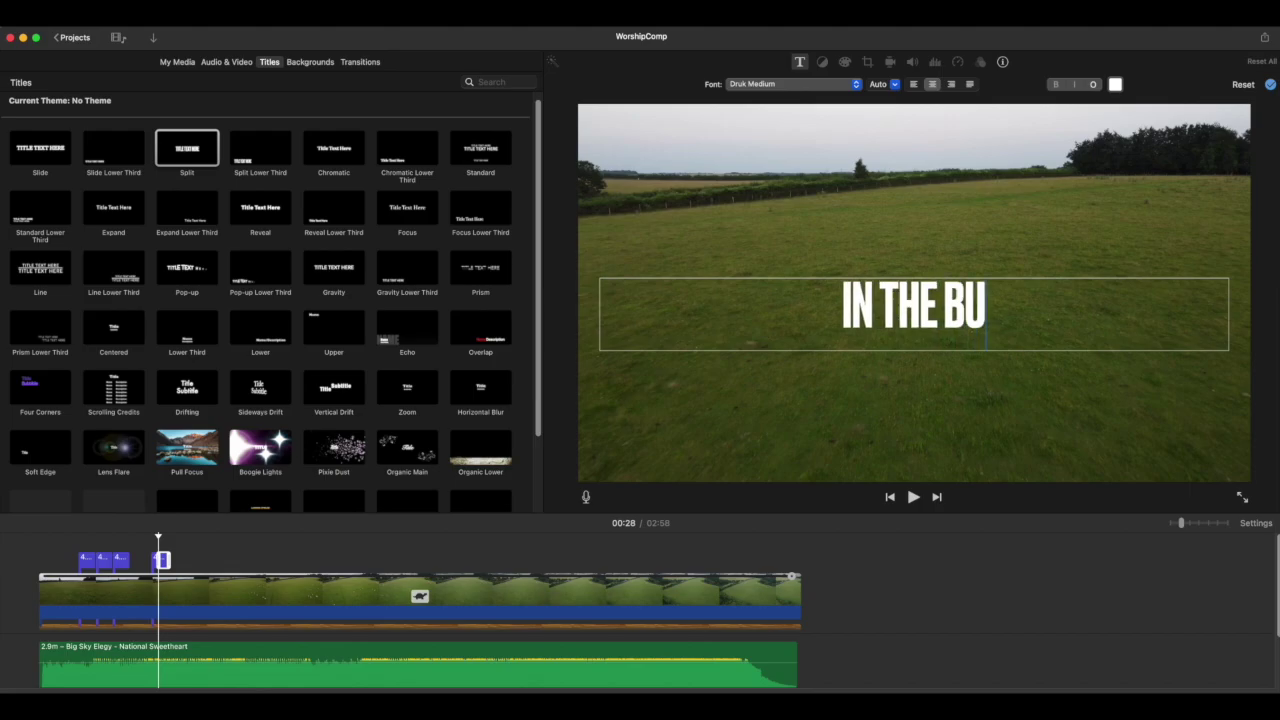
type("RNING HEART OF GOD")
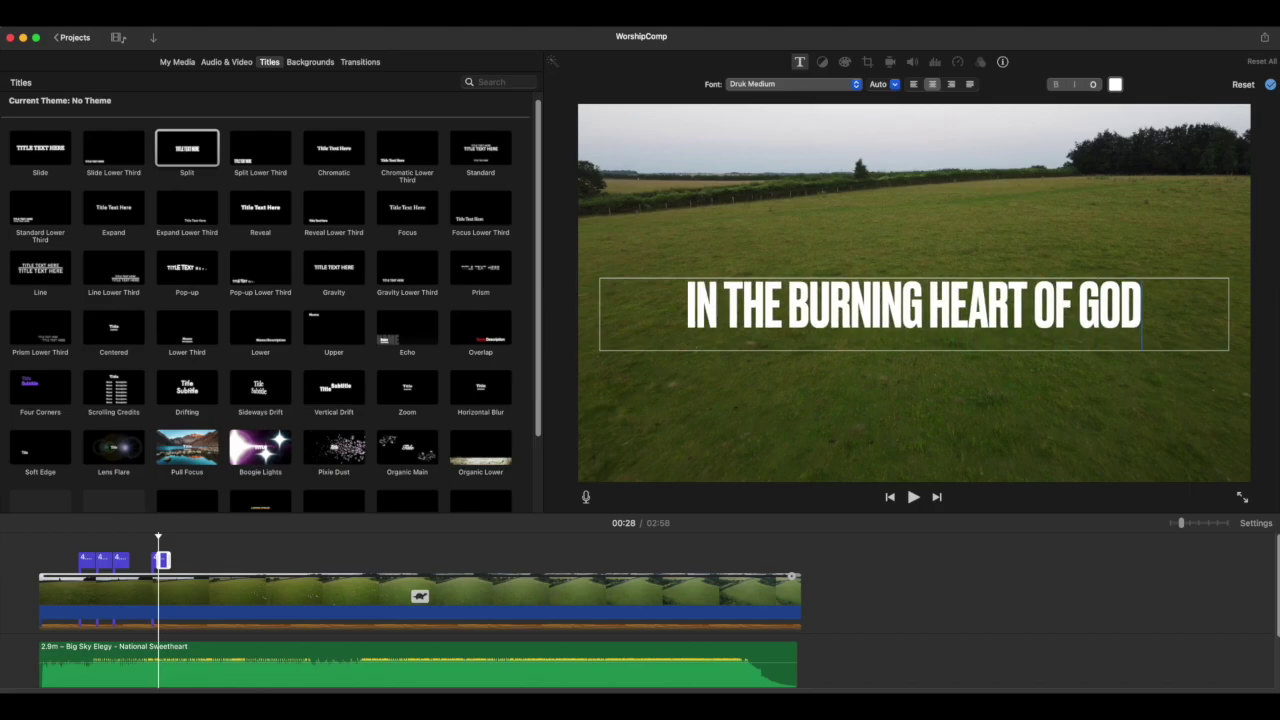
key("Caps_Lock")
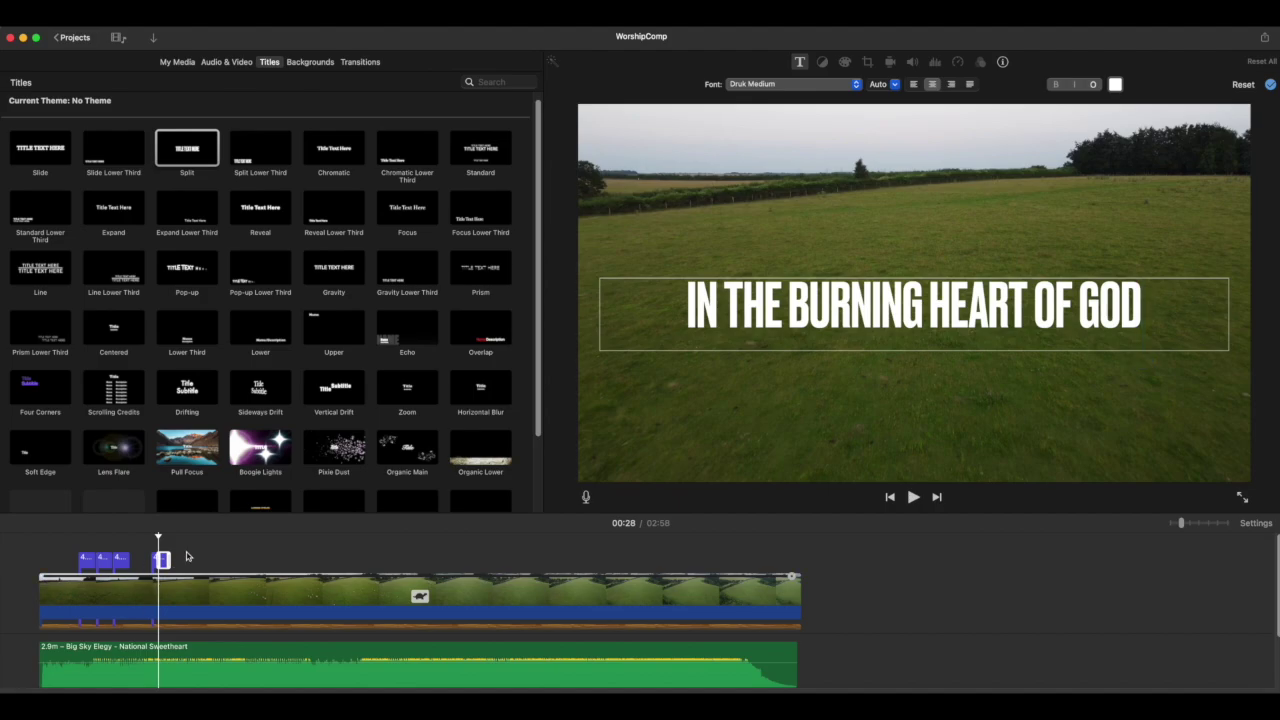
Lengthen the Split title clip and play the project back, pausing on that lyric
left_click(156, 561)
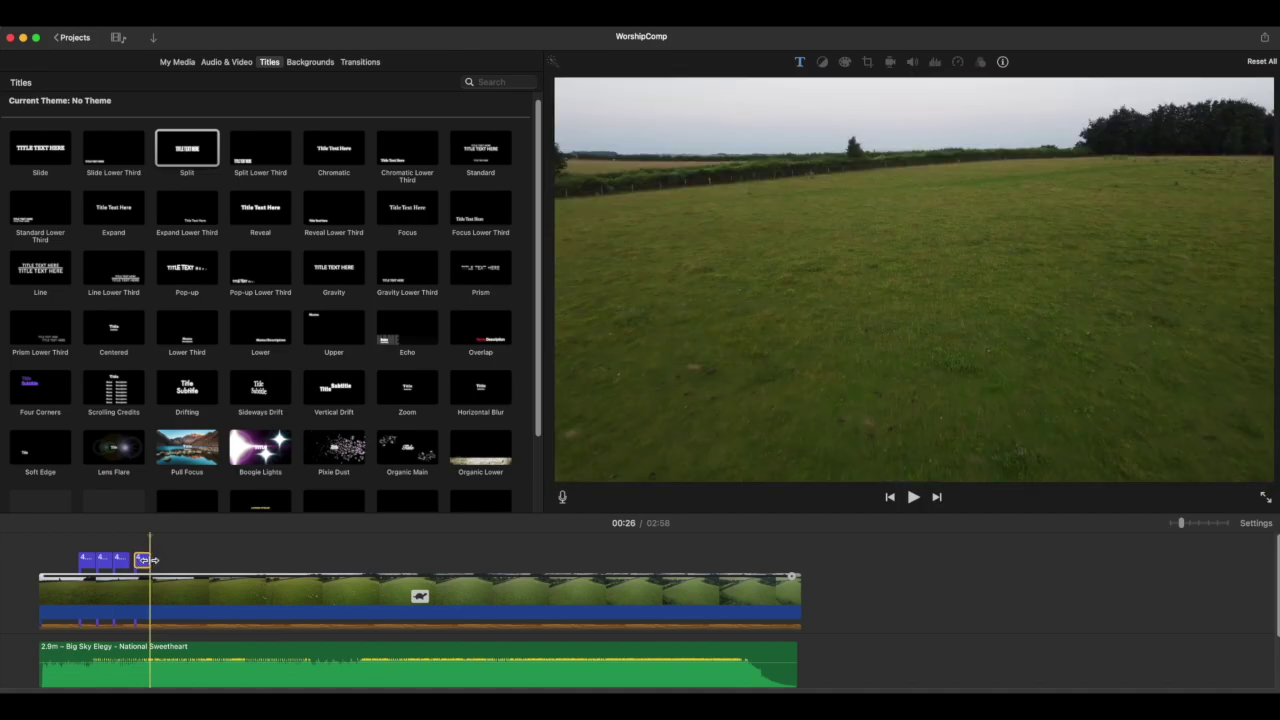
left_click_drag(153, 560, 166, 559)
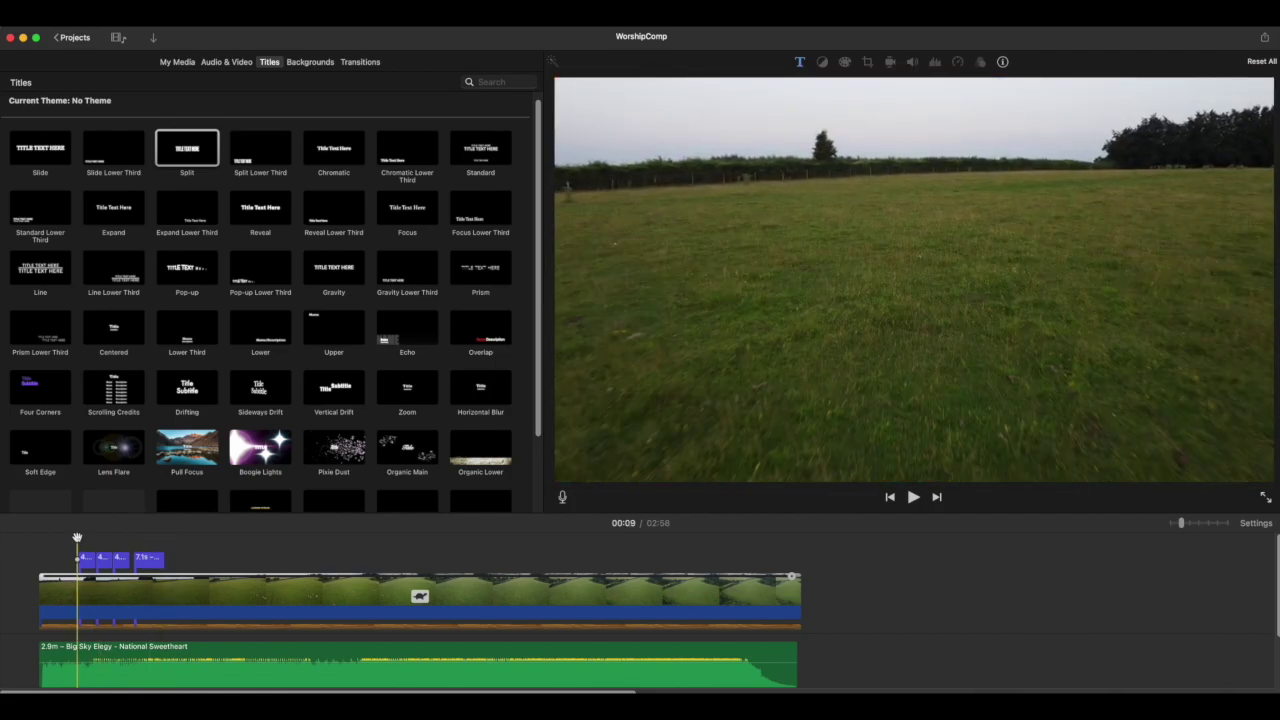
key("space")
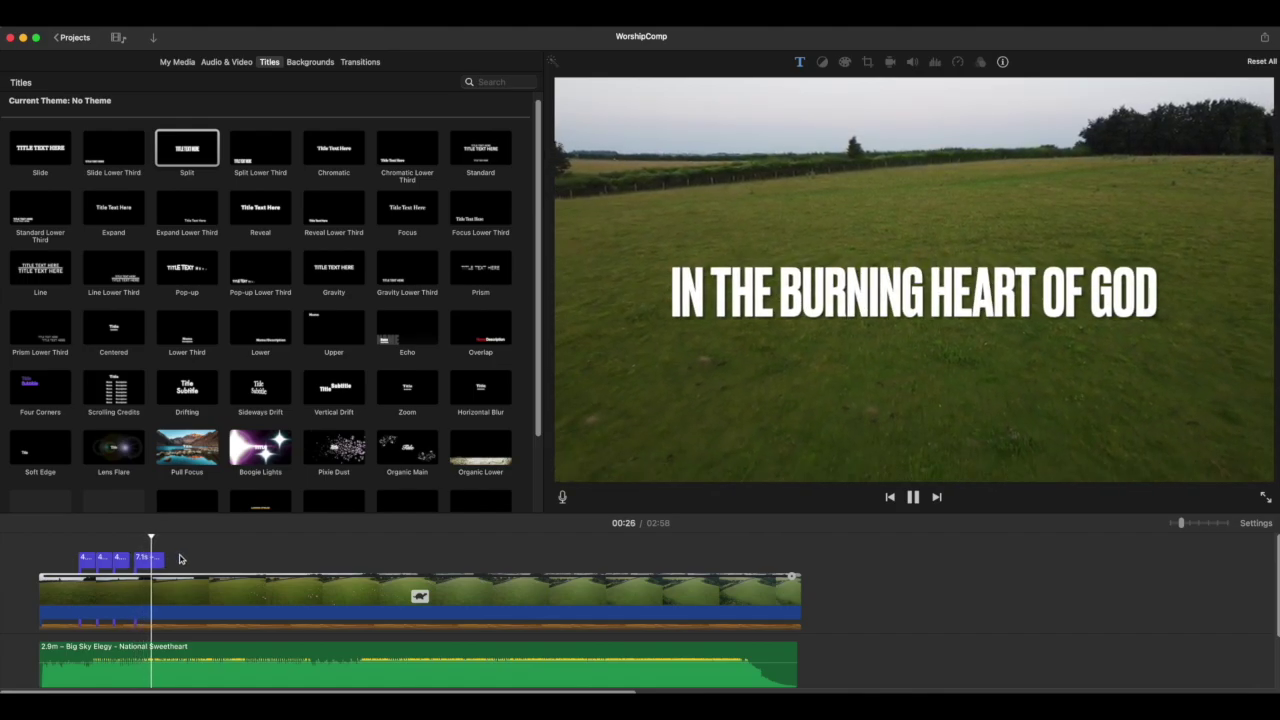
key("space")
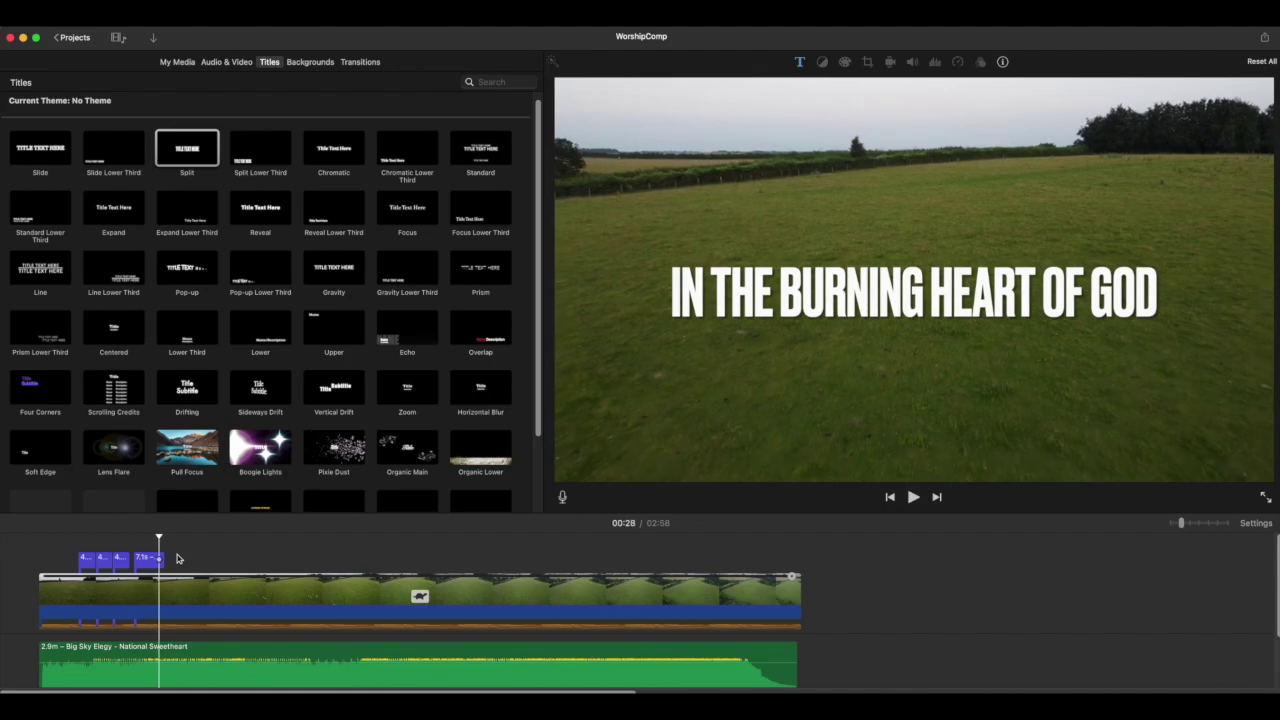
Drop the field cutaway's overlay opacity low, then raise it slightly while previewing from 00:08
left_click(244, 587)
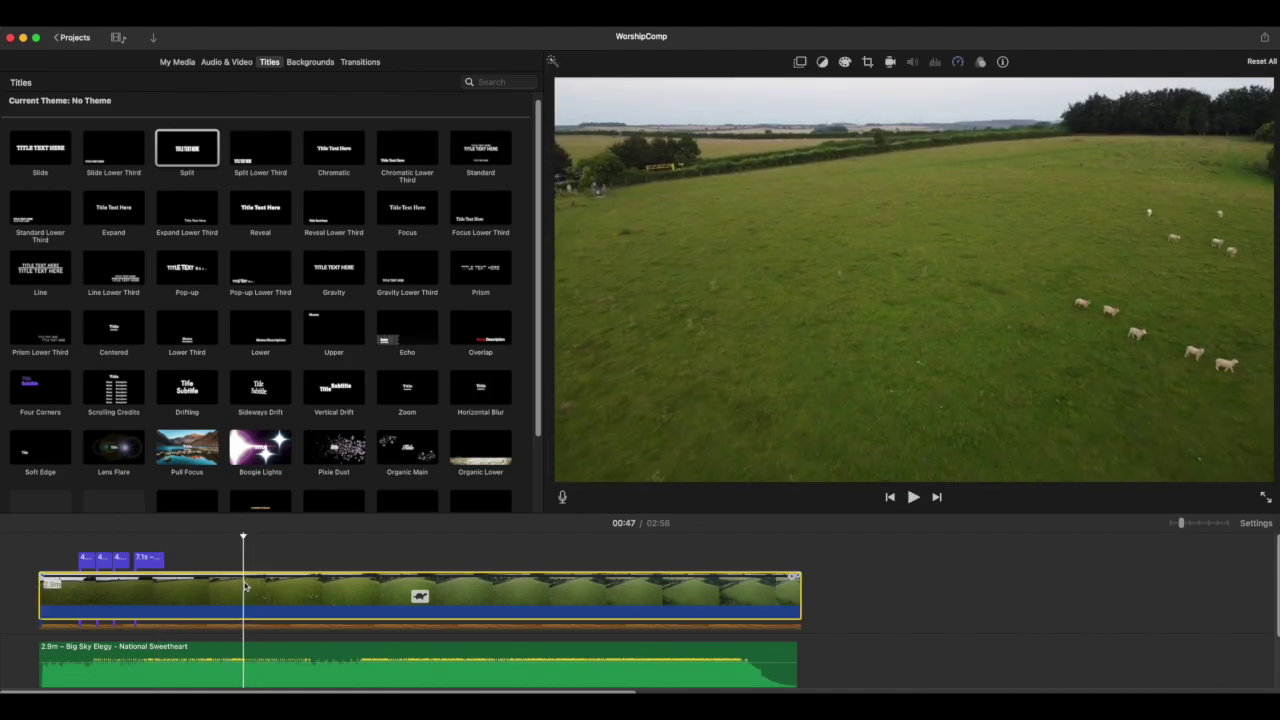
left_click(800, 63)
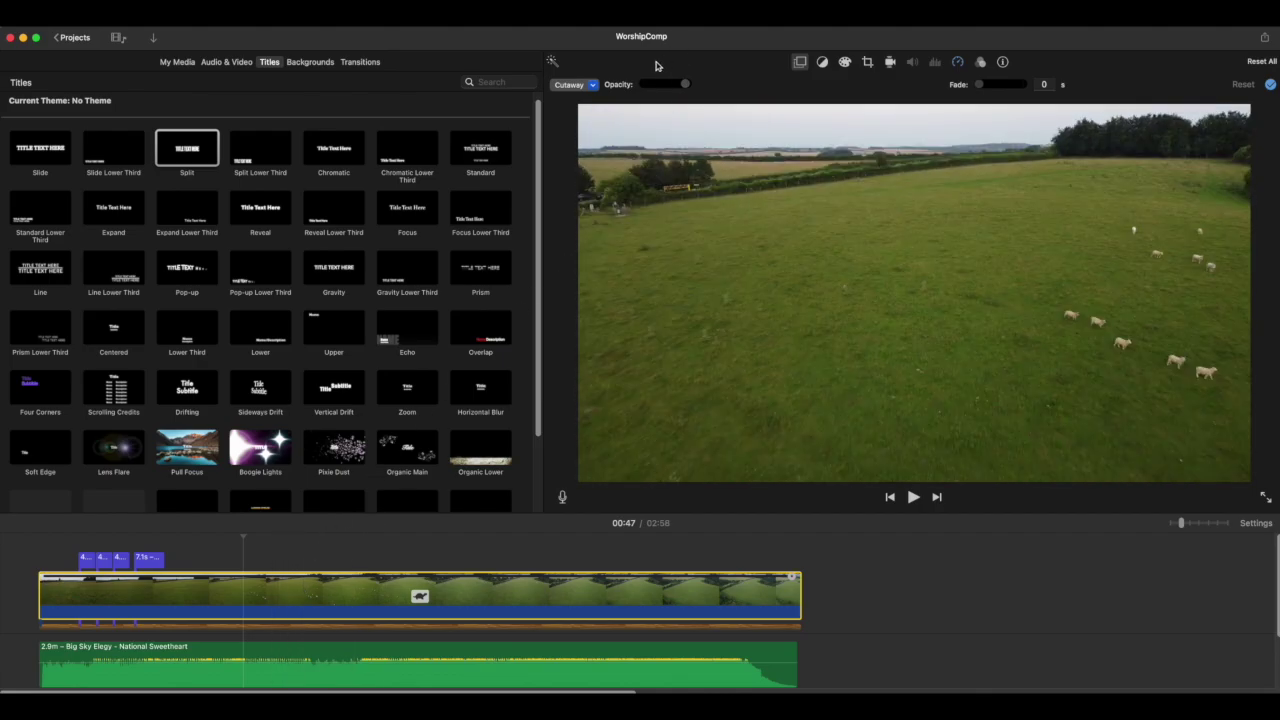
mouse_move(685, 88)
left_mouse_down()
mouse_move(642, 90)
mouse_move(667, 88)
left_mouse_up()
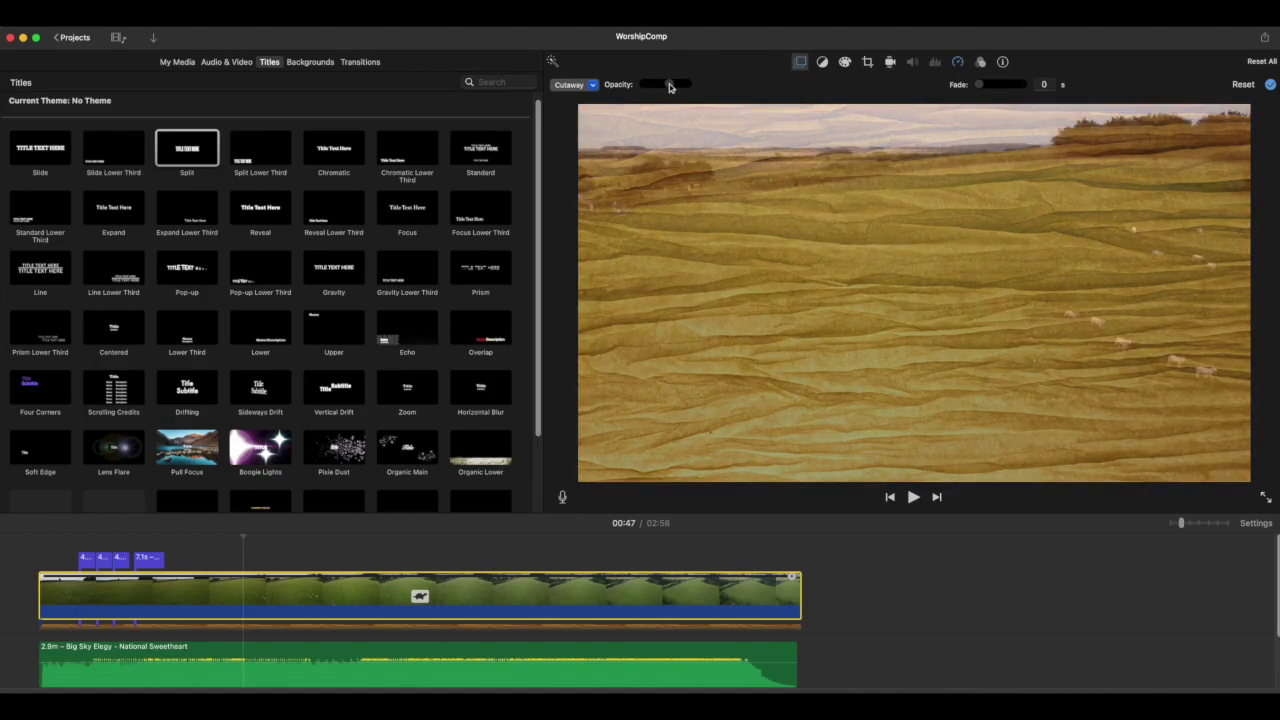
left_click(73, 543)
key("space")
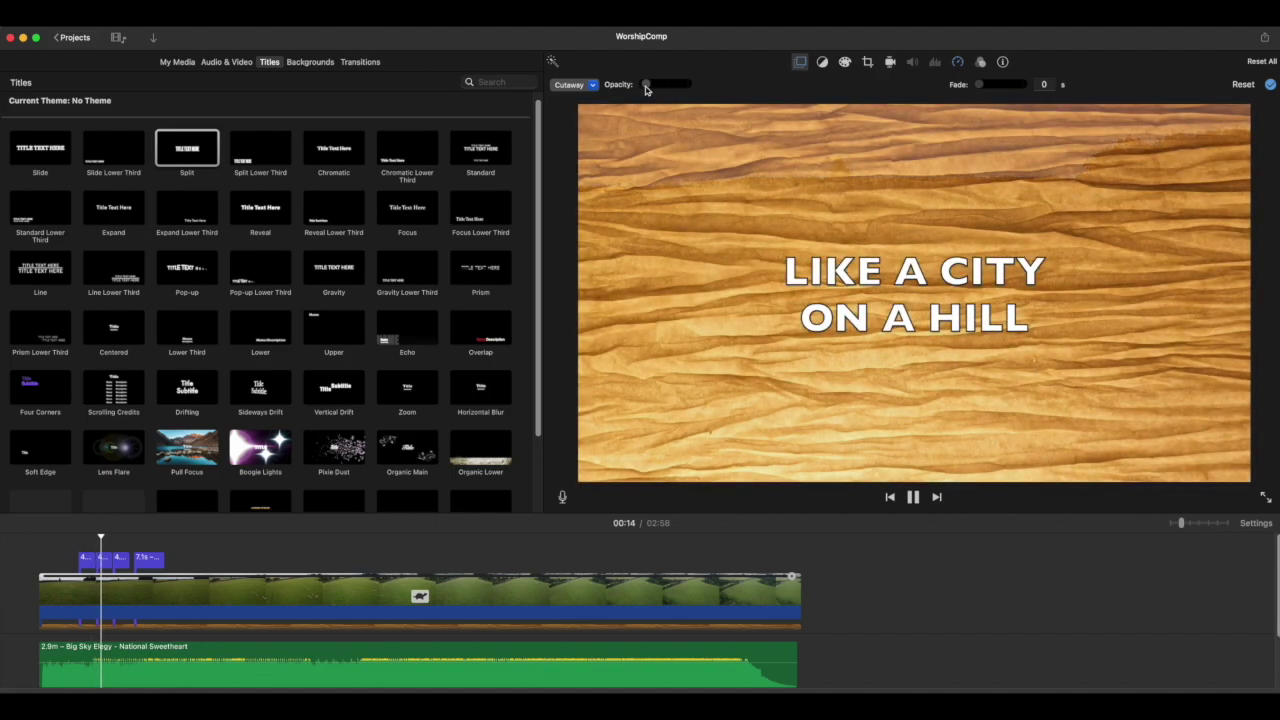
mouse_move(643, 89)
left_mouse_down()
mouse_move(676, 87)
mouse_move(663, 87)
left_mouse_up()
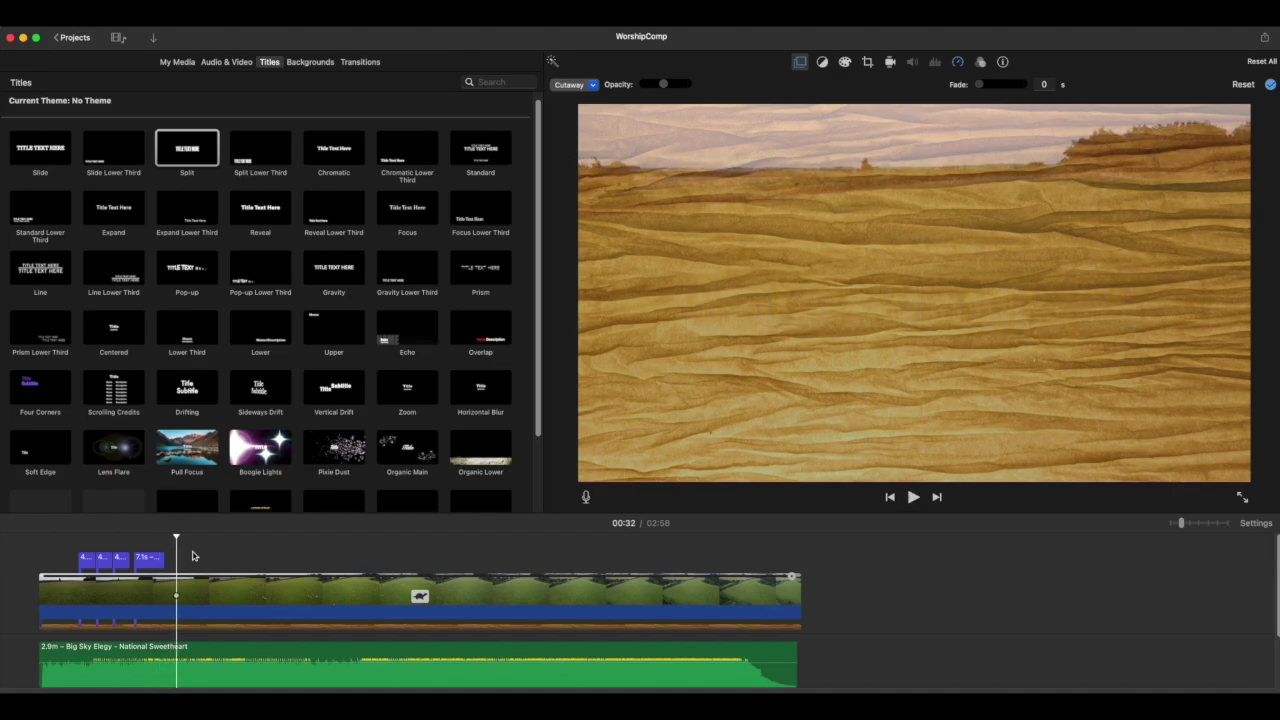
key("space")
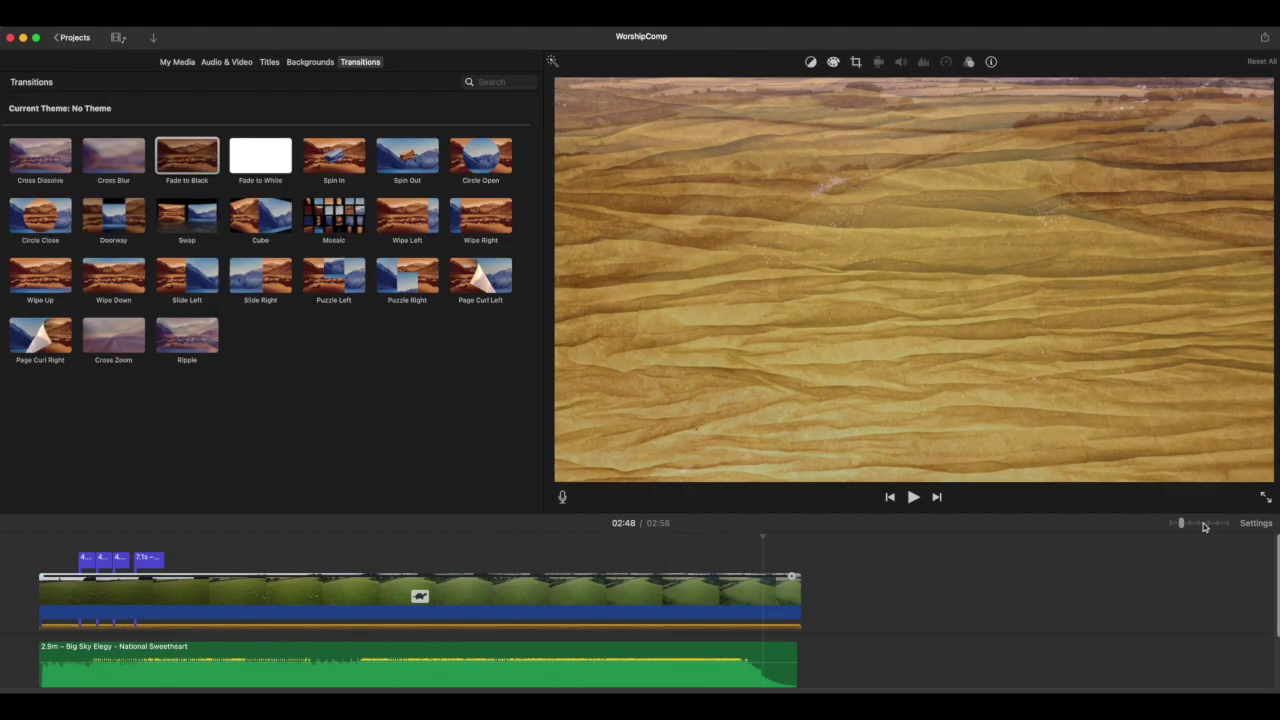
Zoom the timeline in and place the playhead around 02:55 near the project end
left_click(1205, 527)
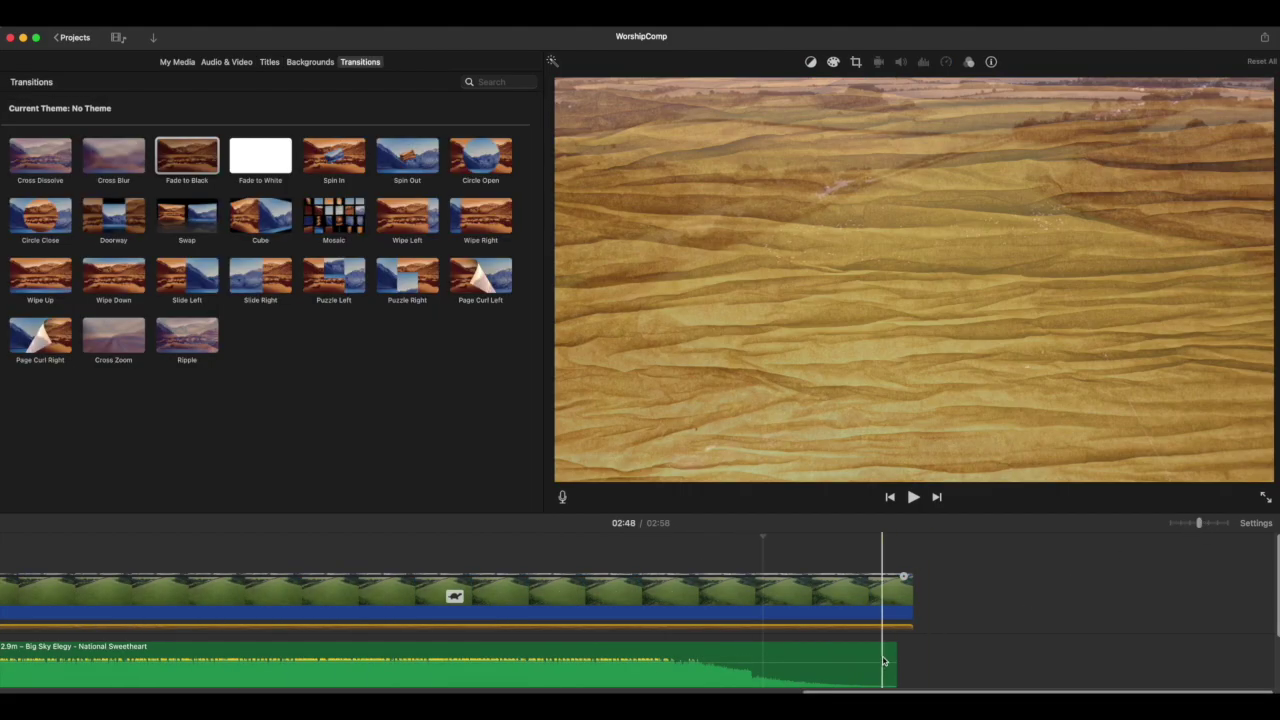
left_click(884, 660)
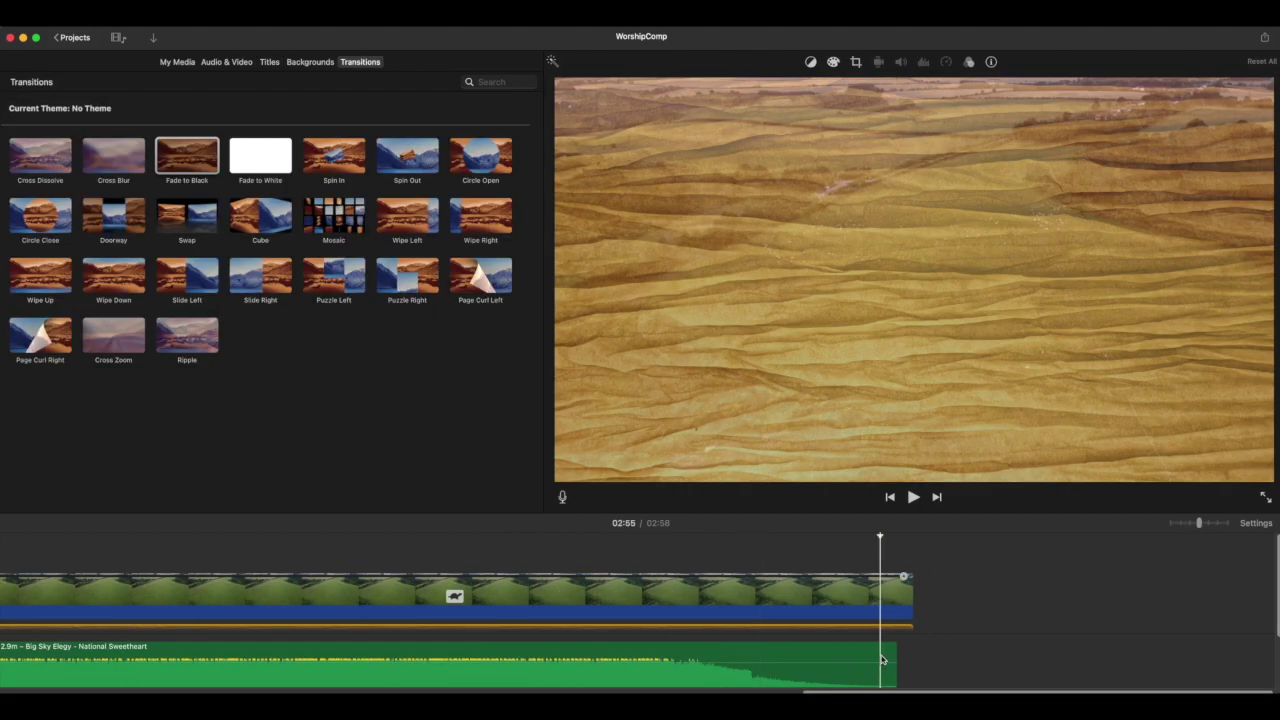
key("c")
left_click(837, 662)
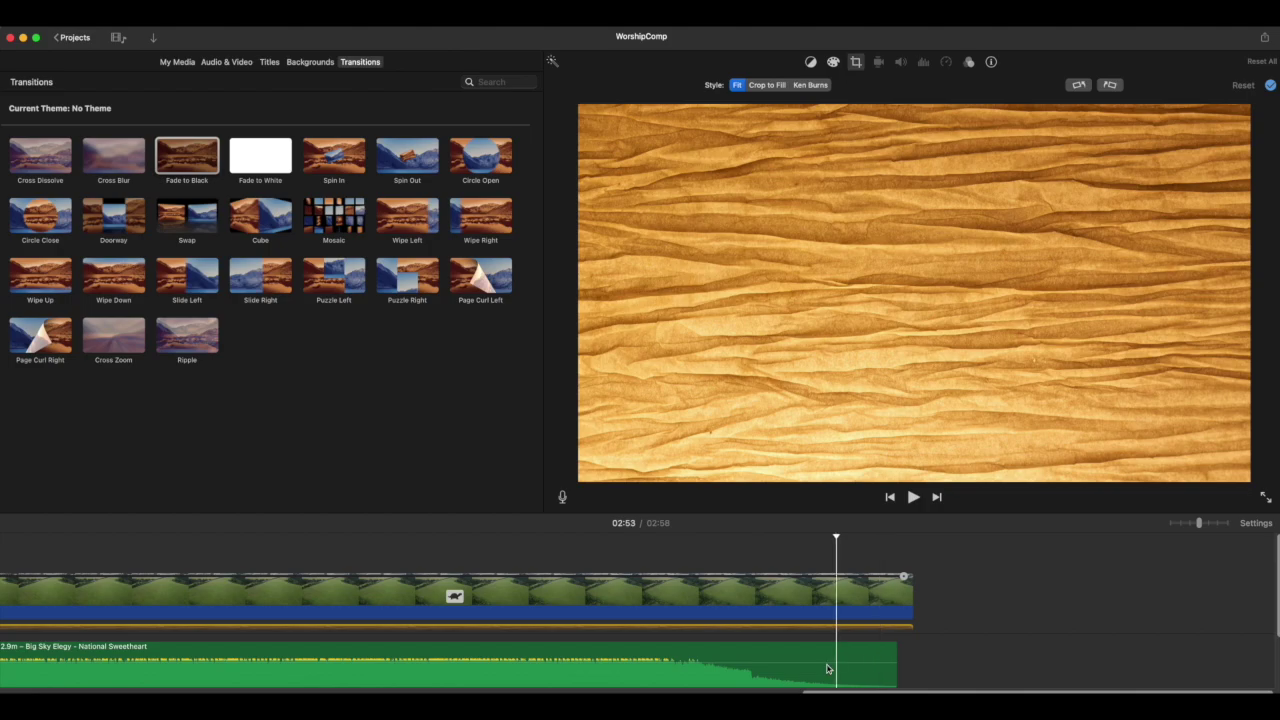
left_click(740, 683)
left_click(698, 679)
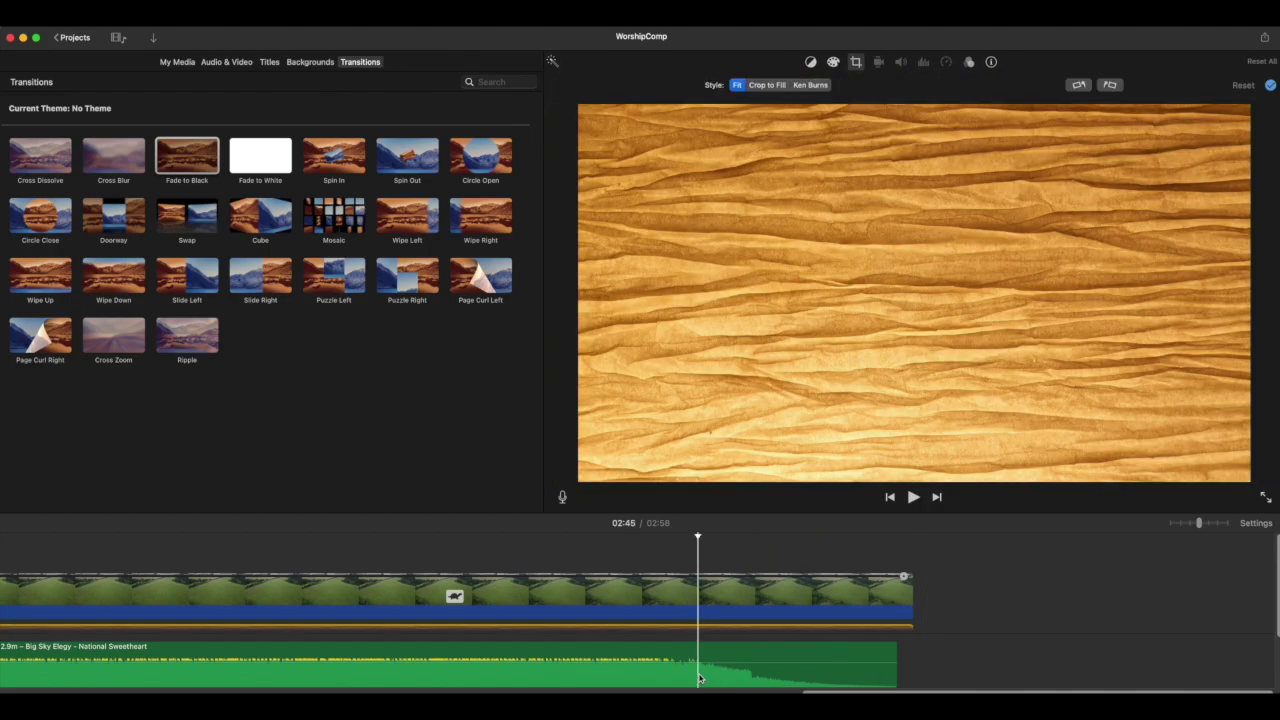
left_click(902, 641)
left_click(885, 650)
Play the final seconds from about 02:54 twice to review the ending fade
scroll(810, 559, "down", 2)
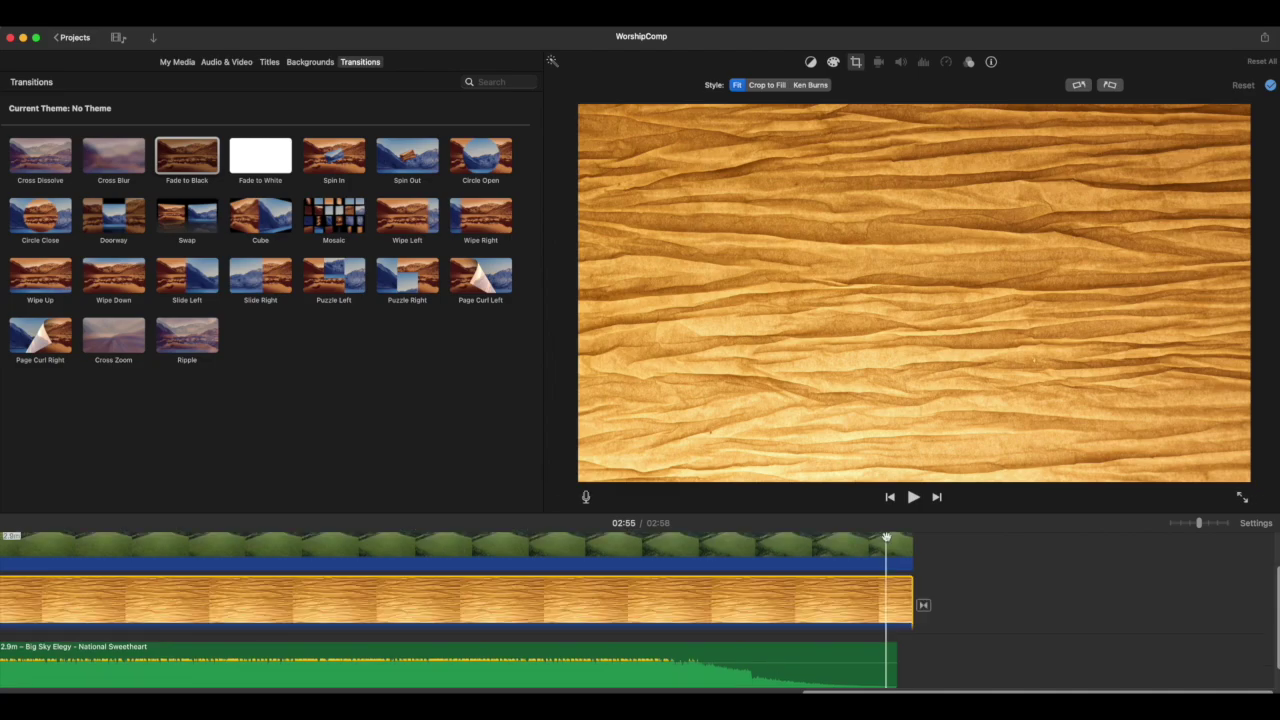
key("space")
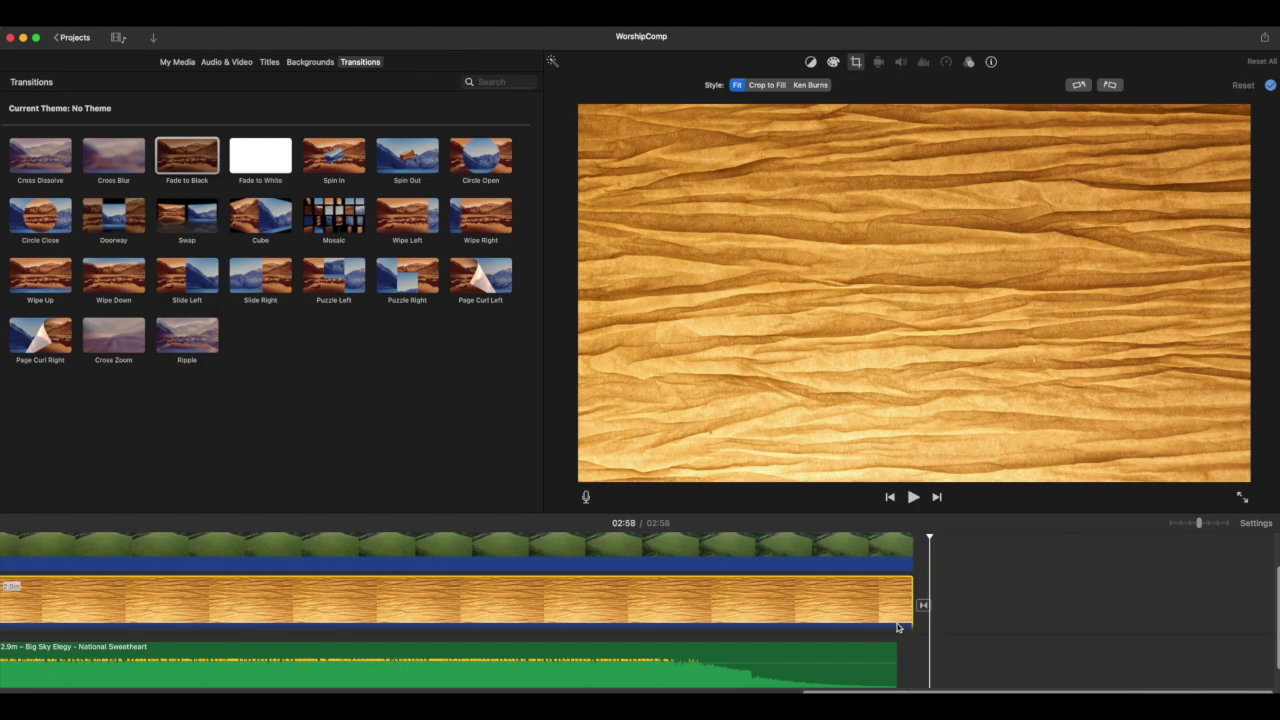
scroll(860, 543, "up", 2)
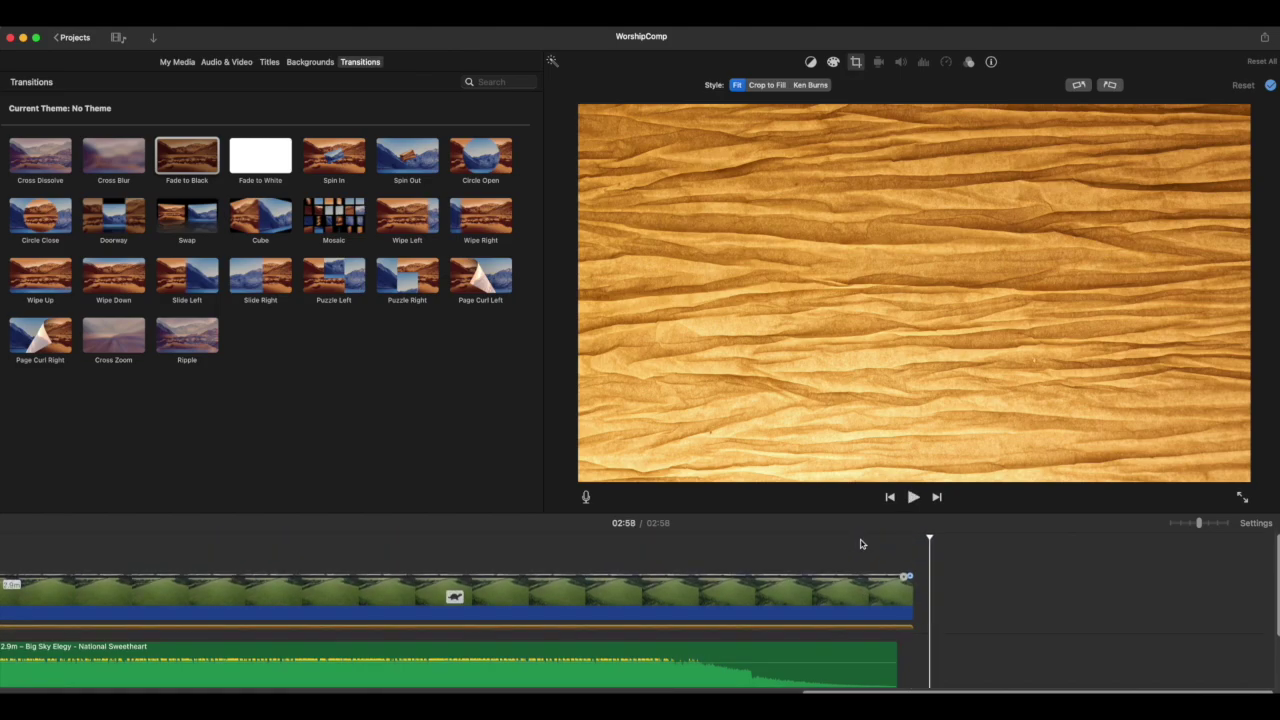
key("space")
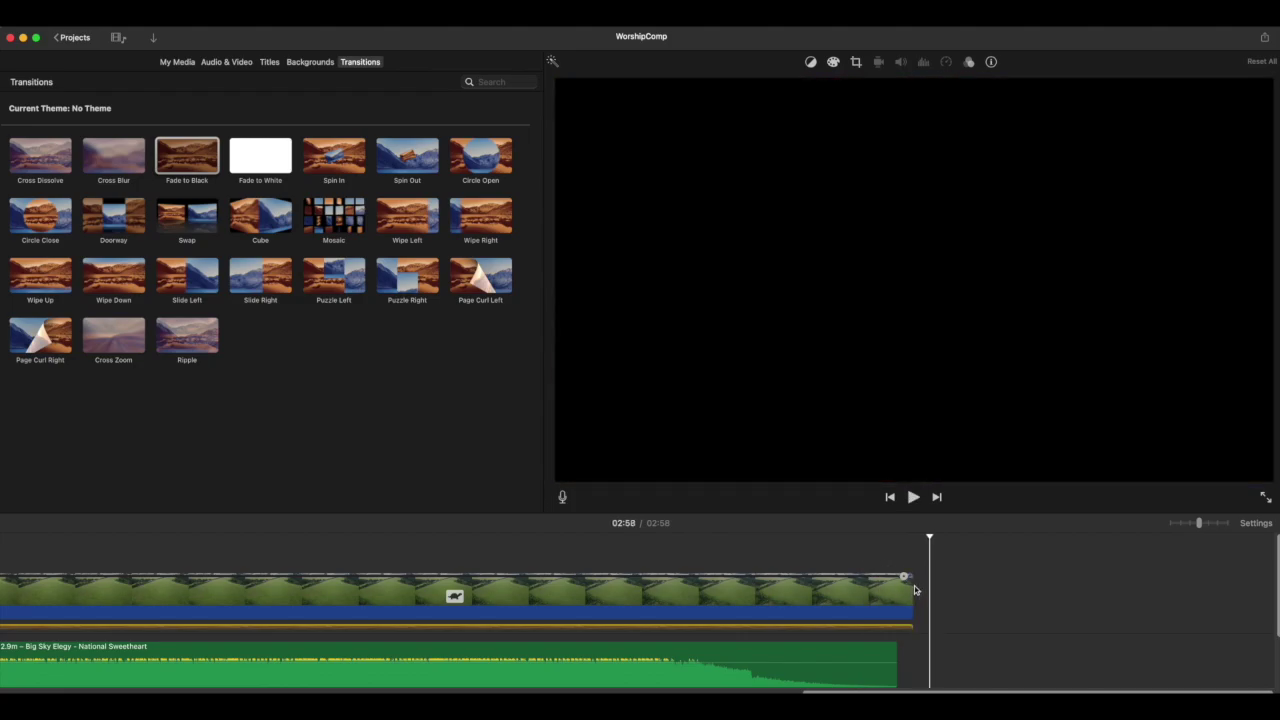
scroll(915, 590, "down", 2)
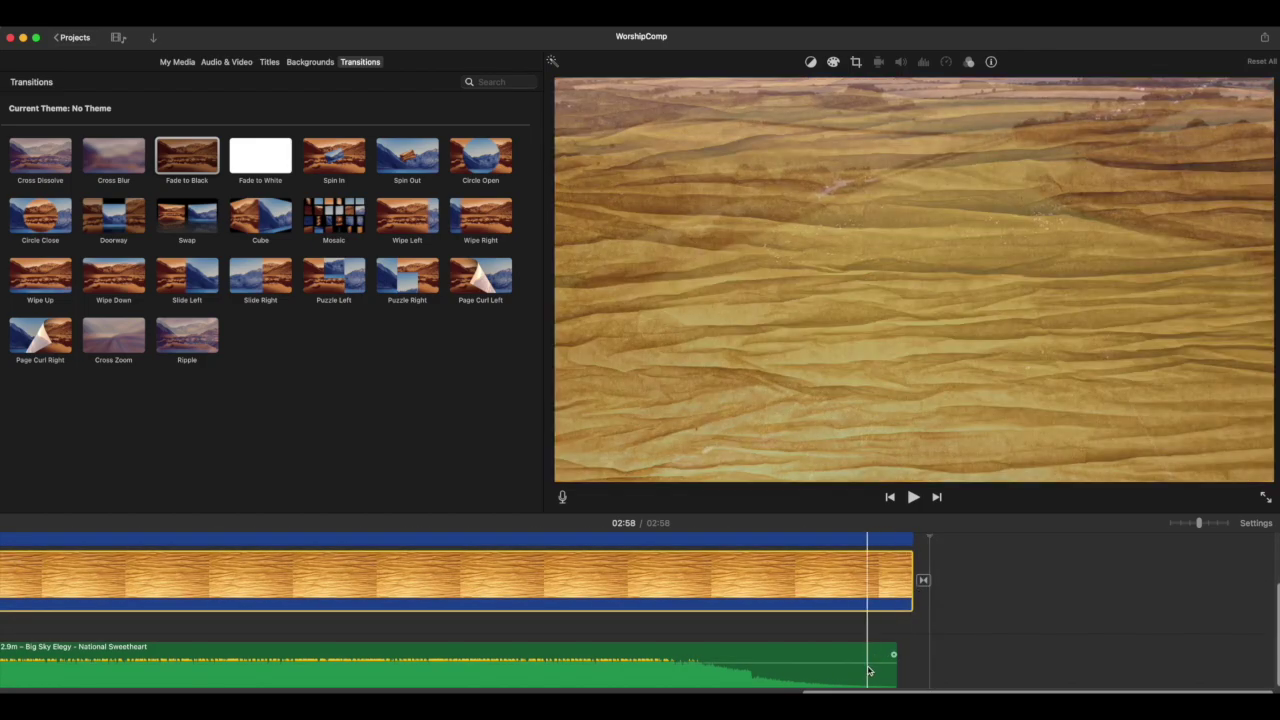
left_click(877, 671)
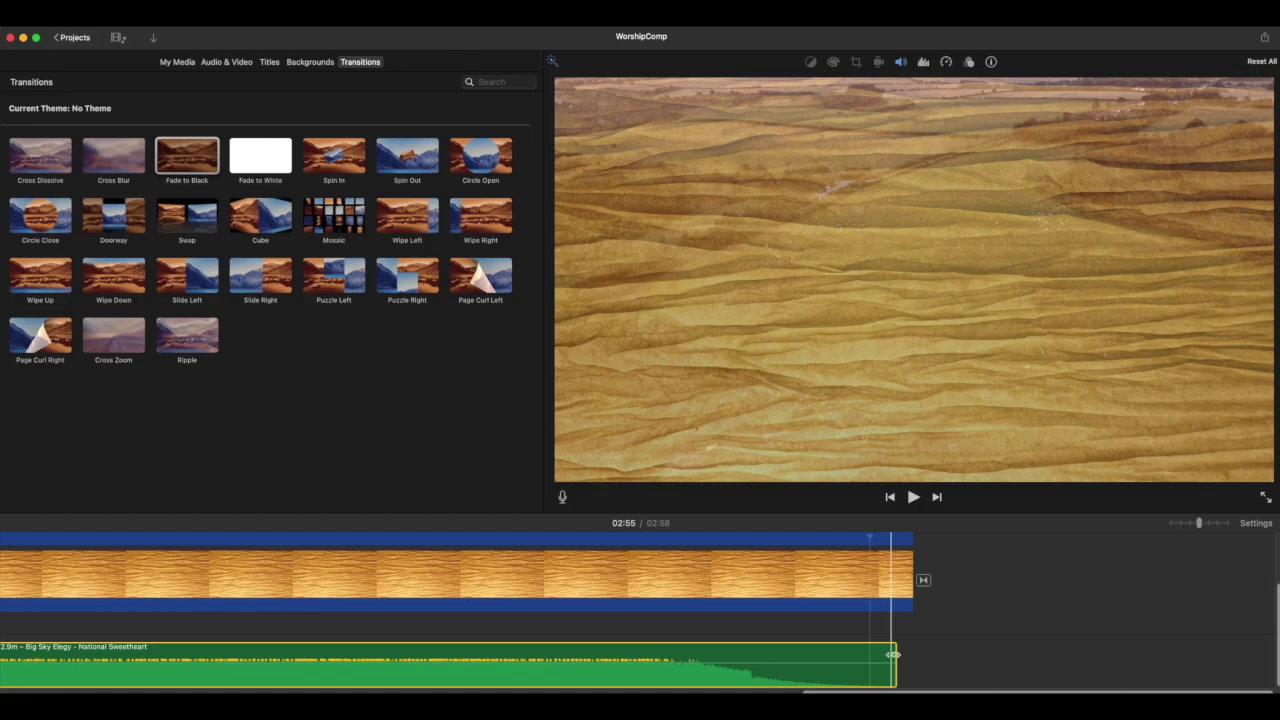
Add a fade-out to the Big Sky Elegy song's end, stretched to about six seconds (-06:12)
mouse_move(892, 654)
left_mouse_down()
mouse_move(763, 654)
mouse_move(902, 652)
left_mouse_up()
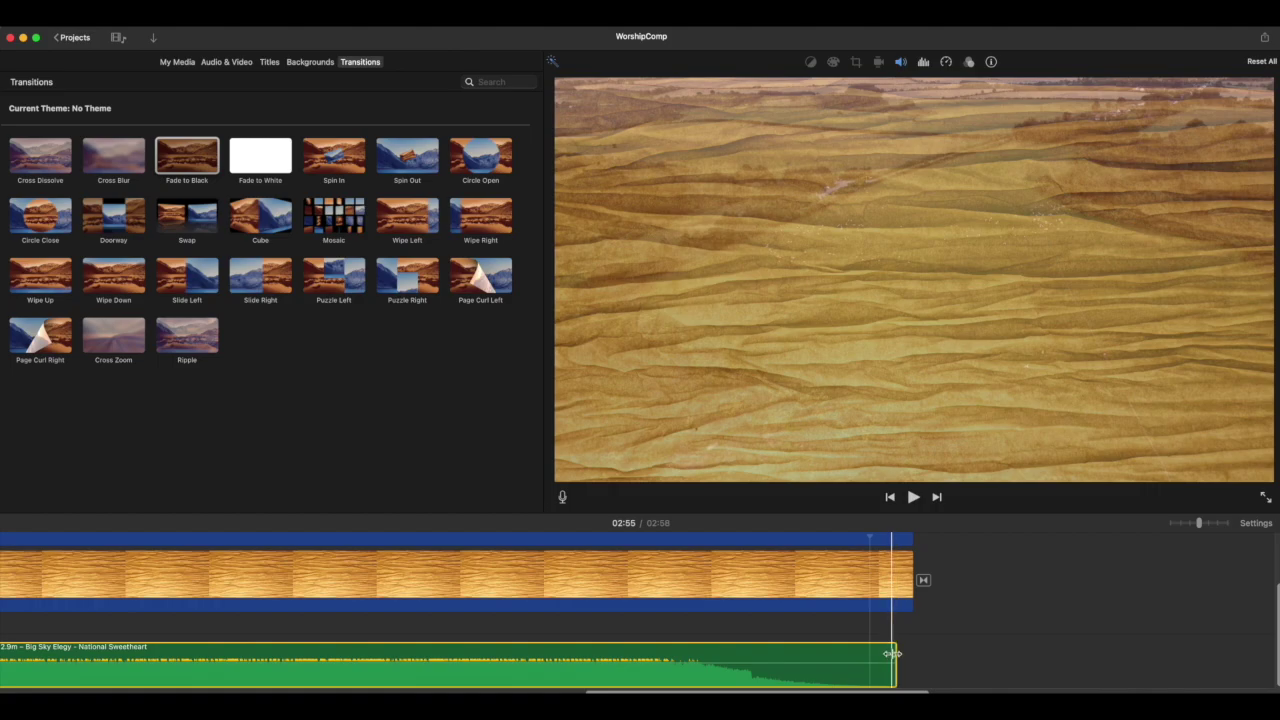
left_click_drag(893, 654, 771, 652)
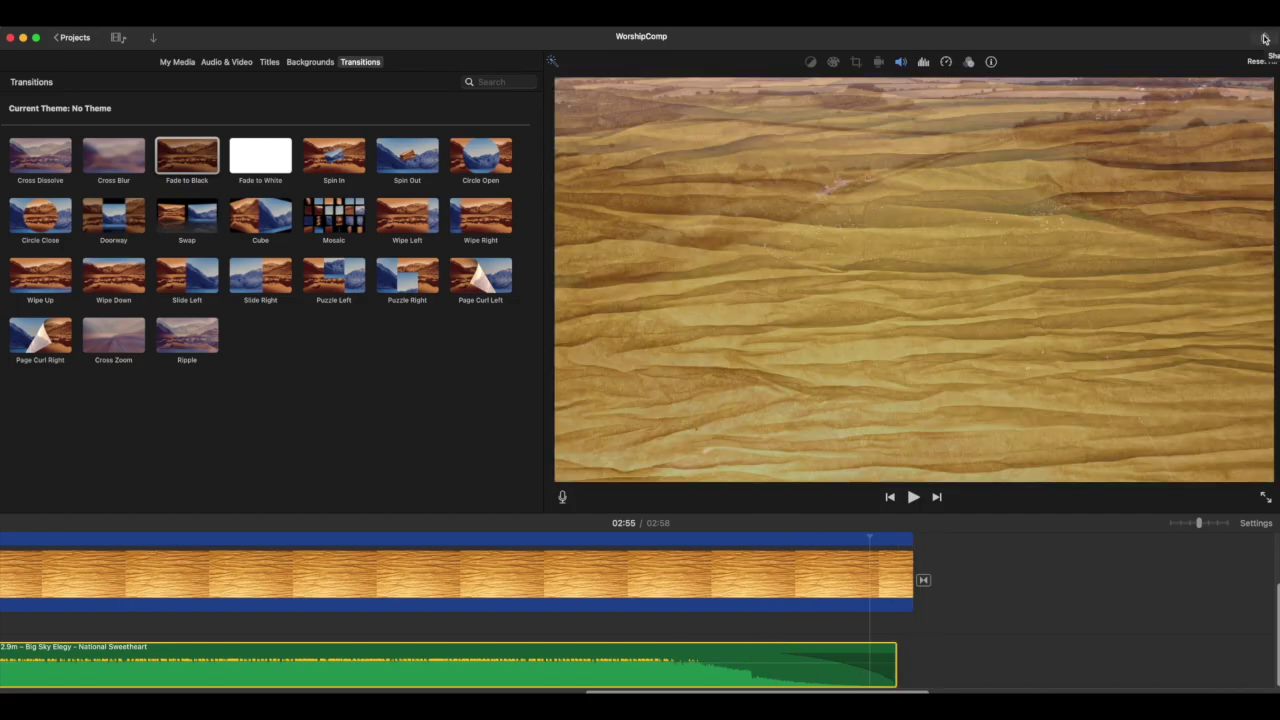
Set up a file export: Video and Audio, 720p, High quality, Faster compression
left_click(1264, 37)
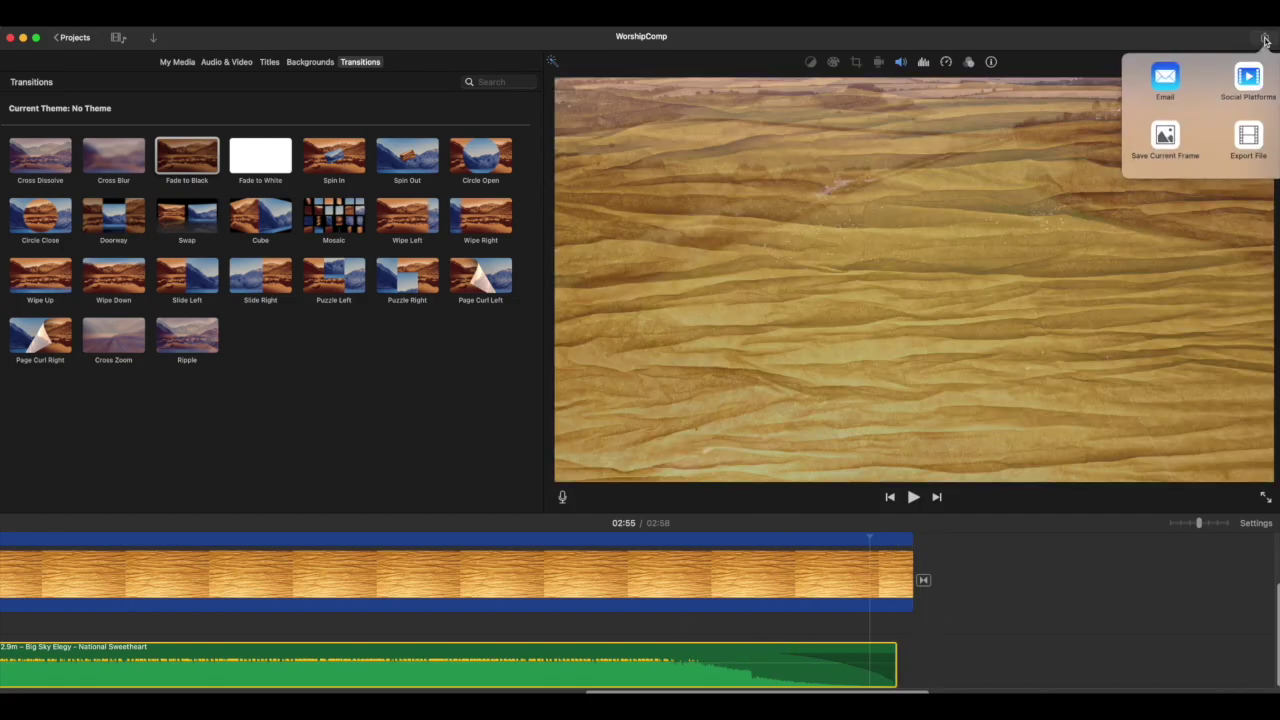
left_click(1243, 136)
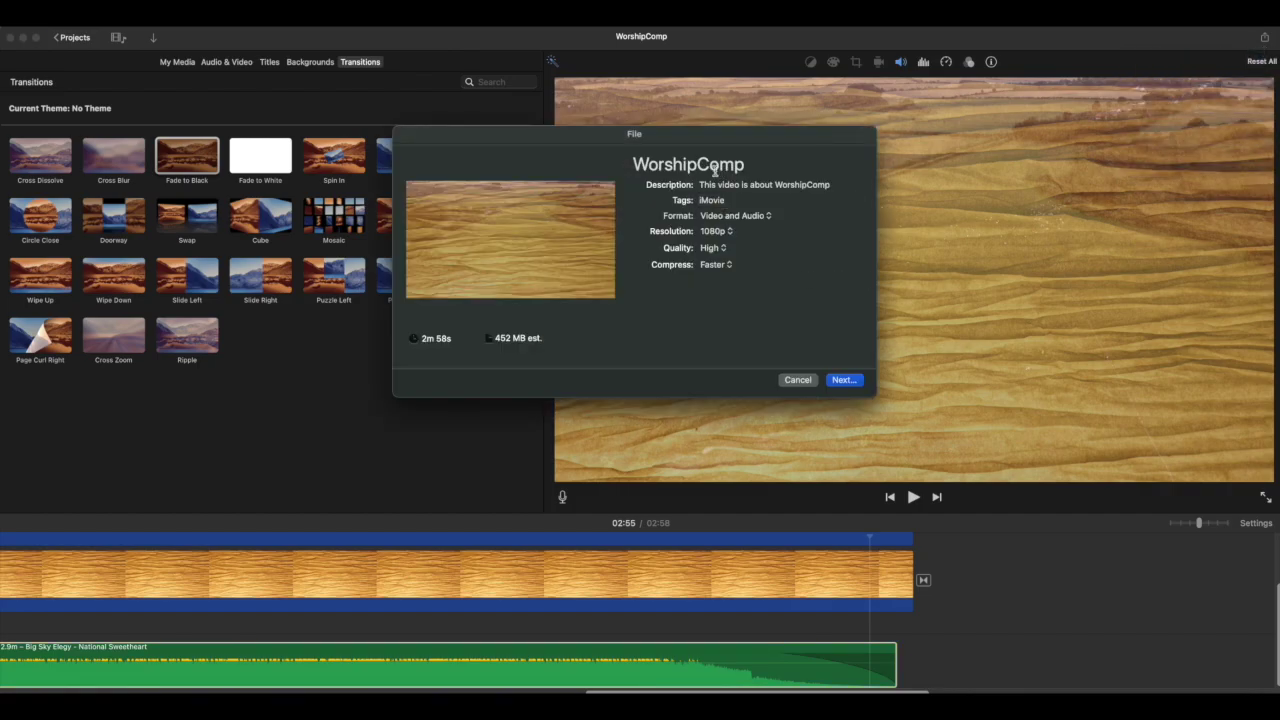
left_click(747, 217)
left_click(747, 217)
left_click(714, 232)
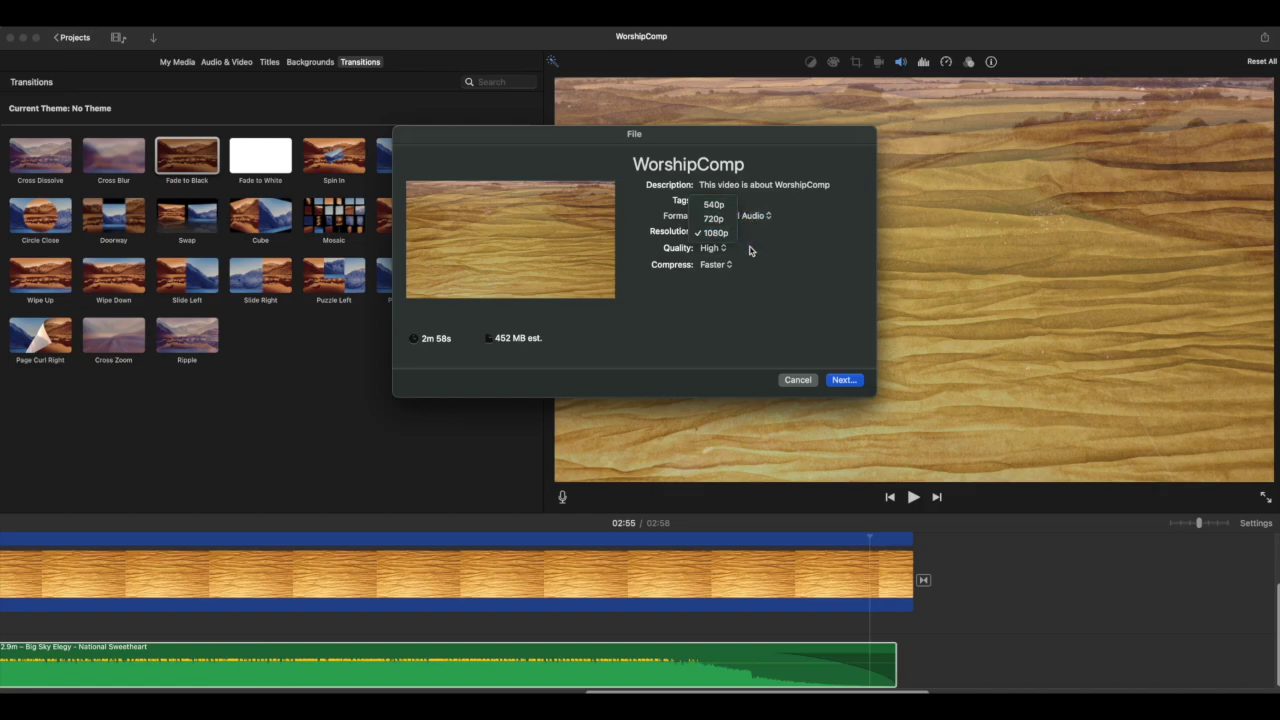
left_click(747, 251)
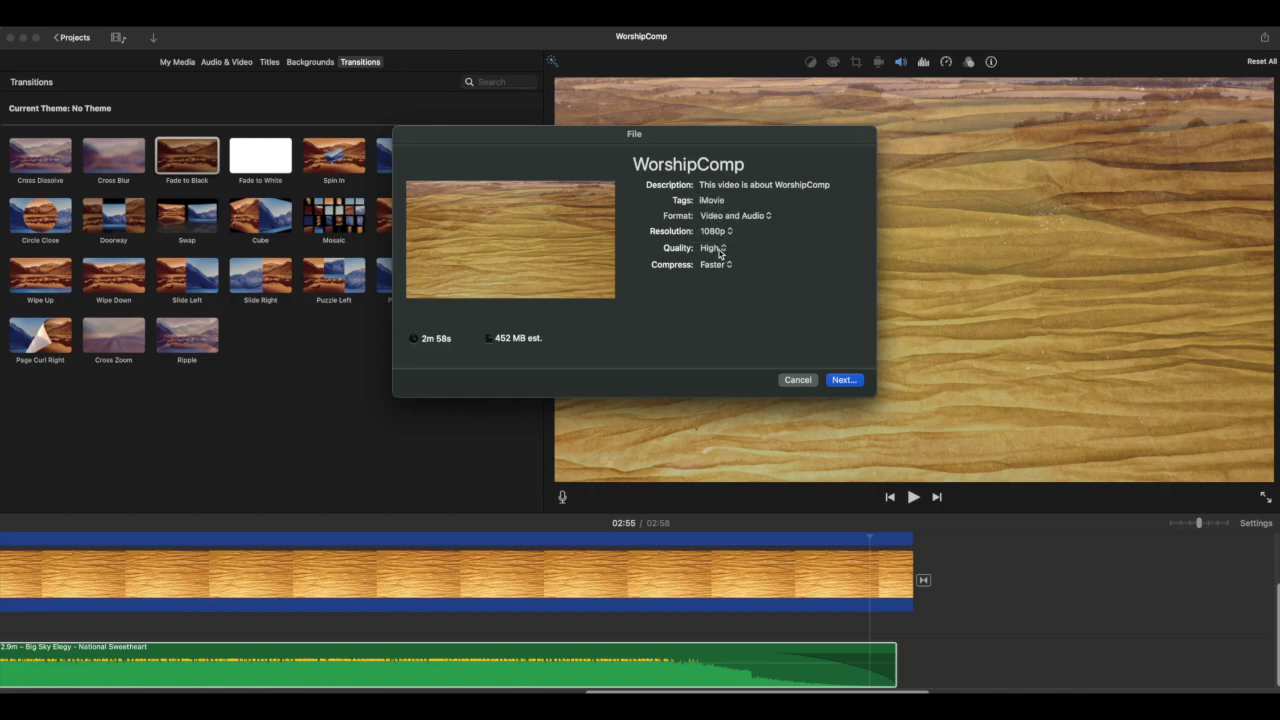
left_click(719, 253)
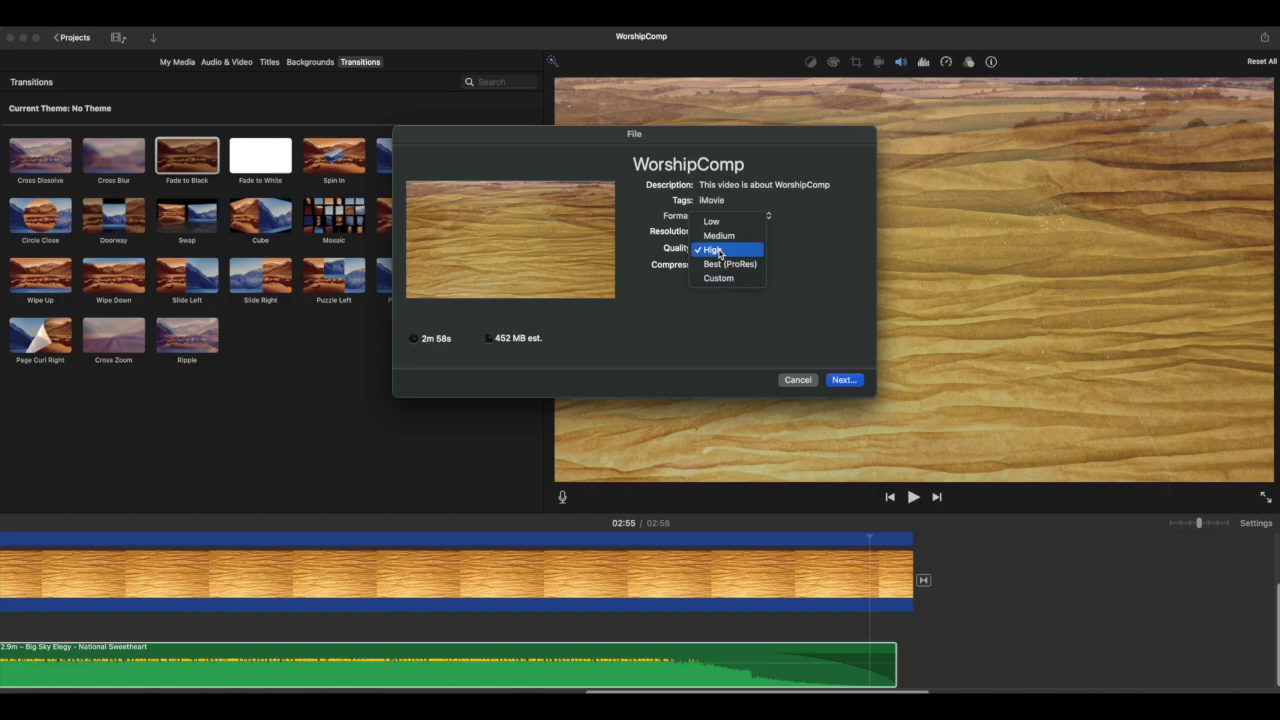
left_click(718, 252)
left_click(717, 265)
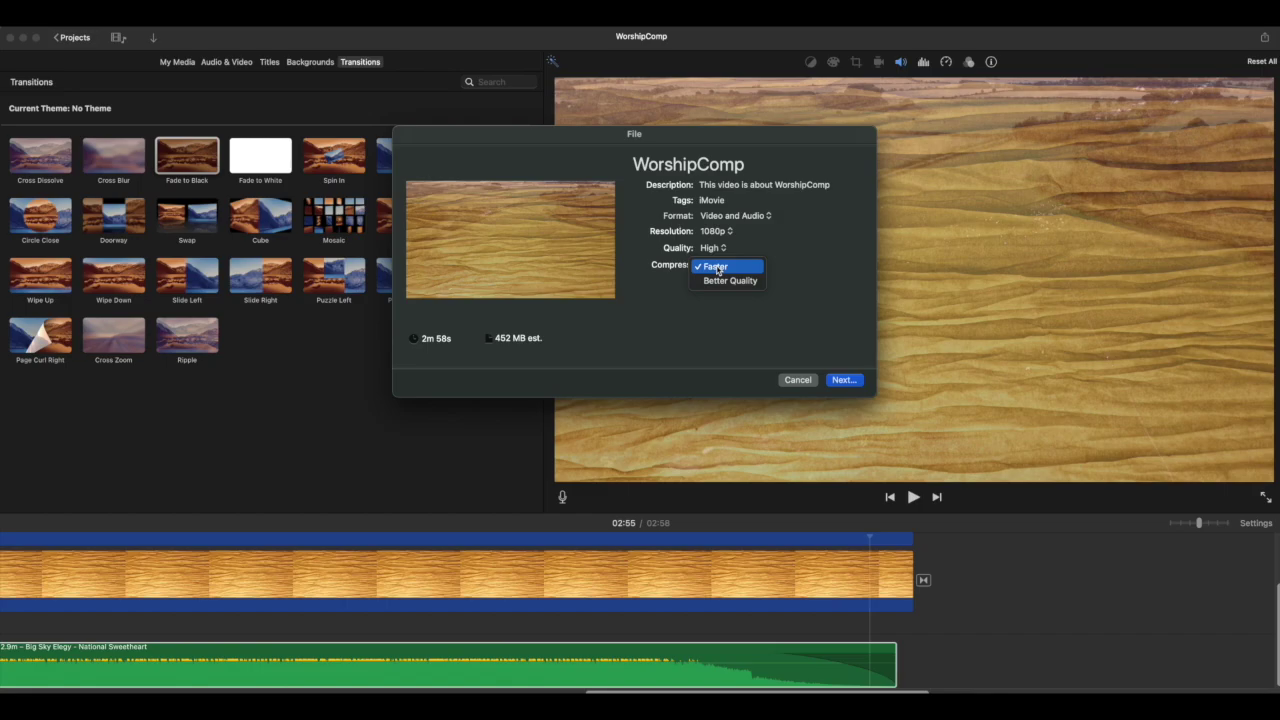
left_click(766, 251)
left_click(716, 233)
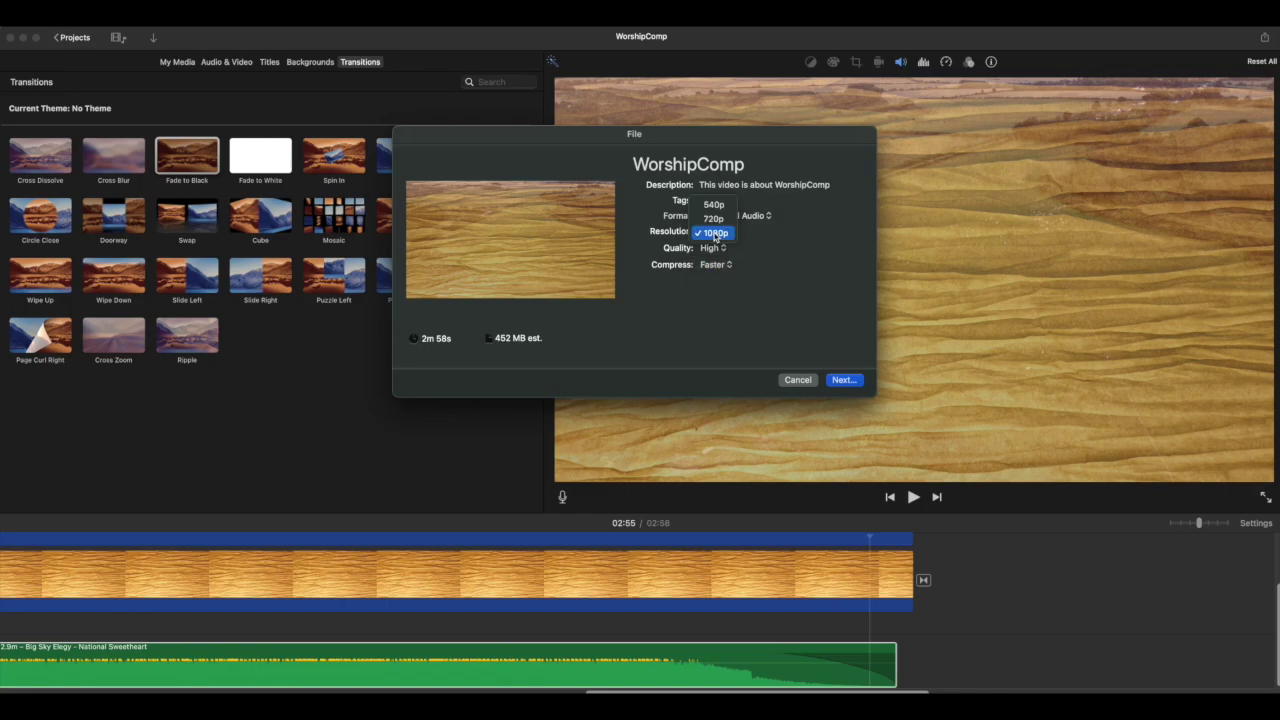
left_click(713, 219)
left_click(843, 380)
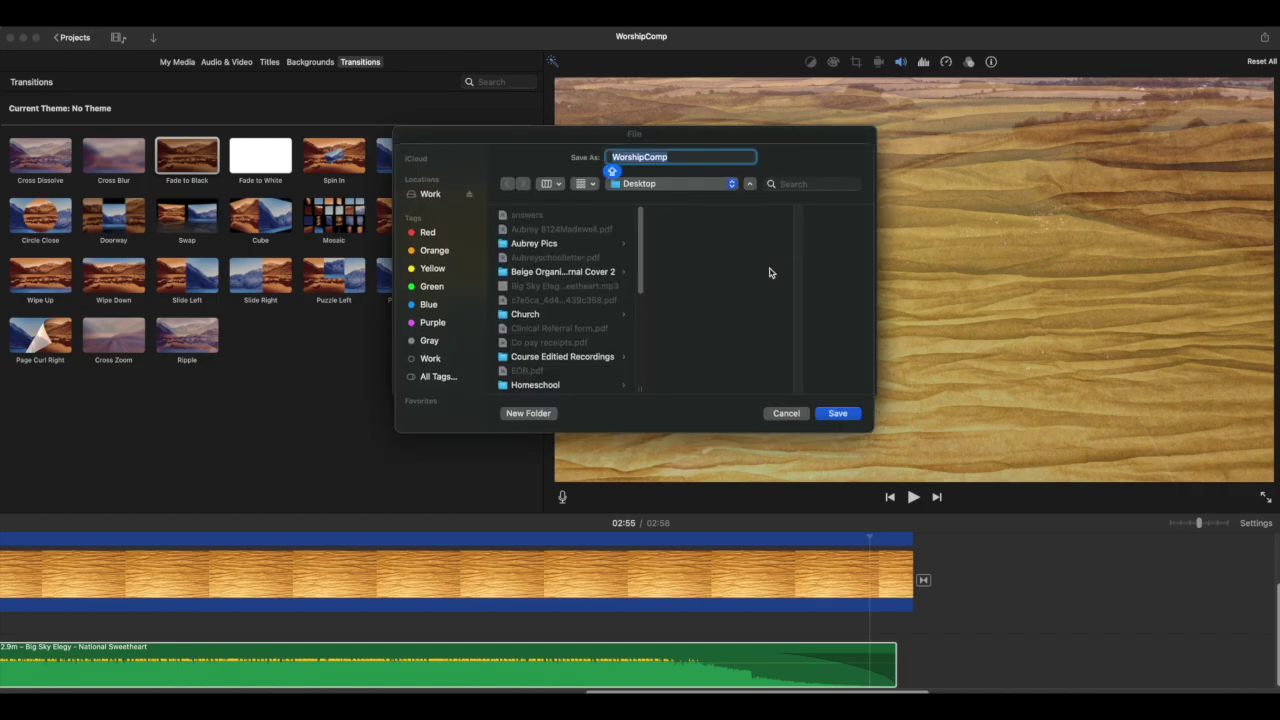
Name the exported movie TESTFILE and save it to the Desktop
left_click(673, 157)
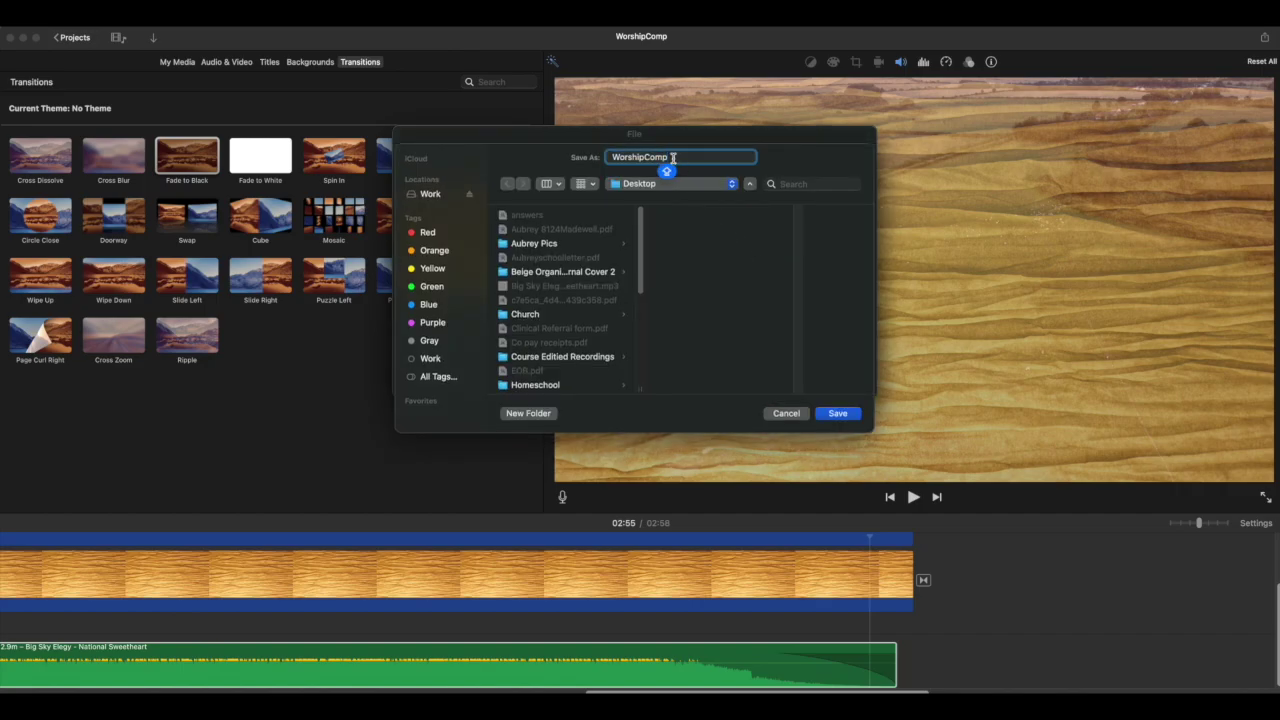
key("super+a")
type("T")
left_click(838, 413)
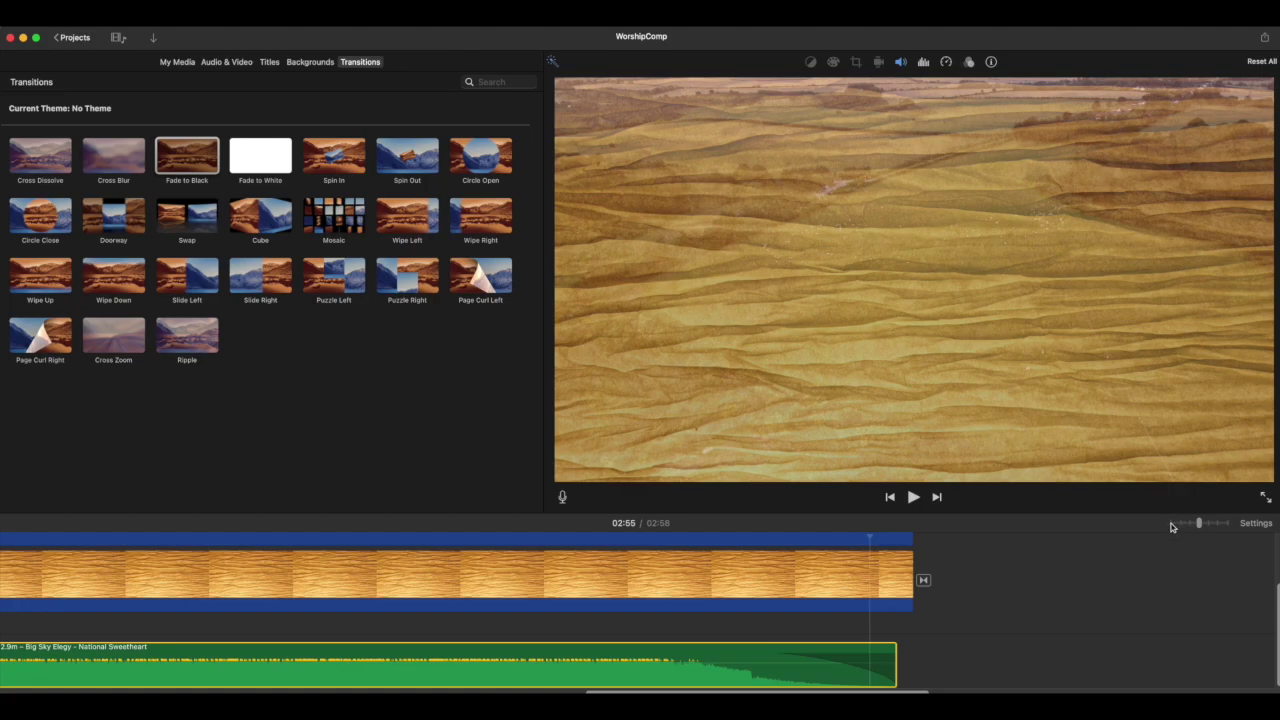
left_click(1172, 524)
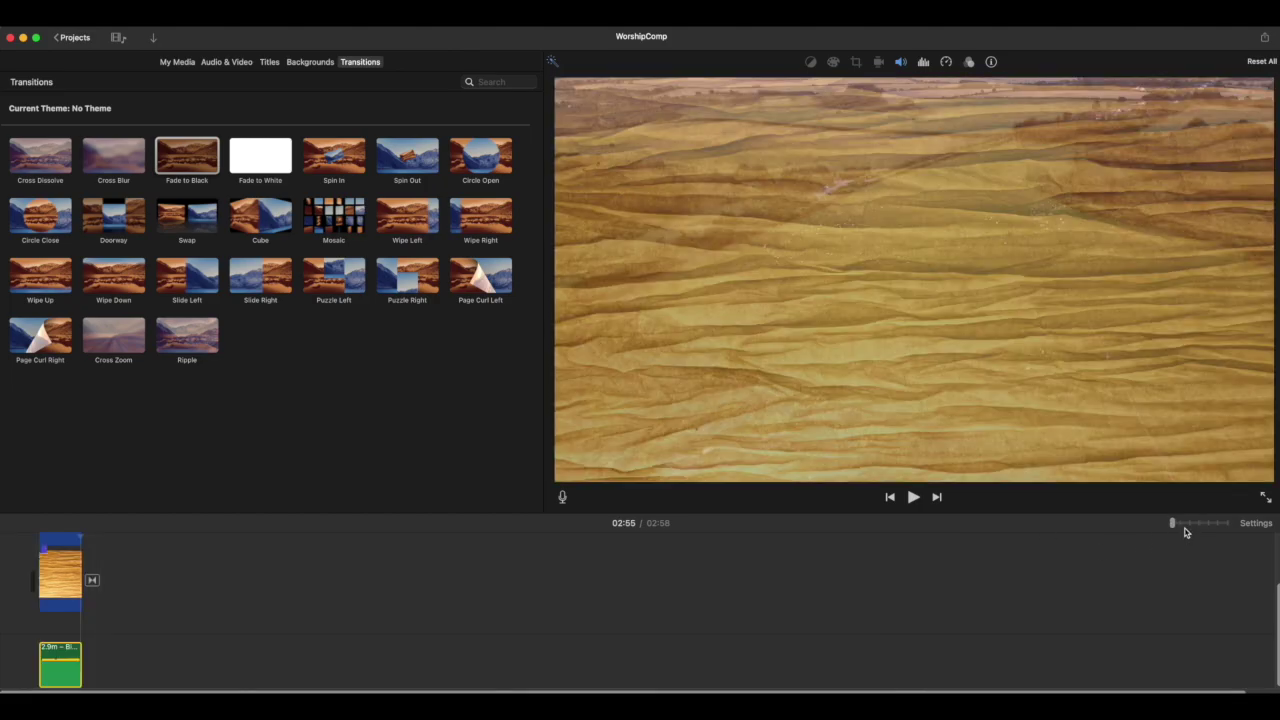
left_click(1185, 525)
scroll(423, 588, "left", 10)
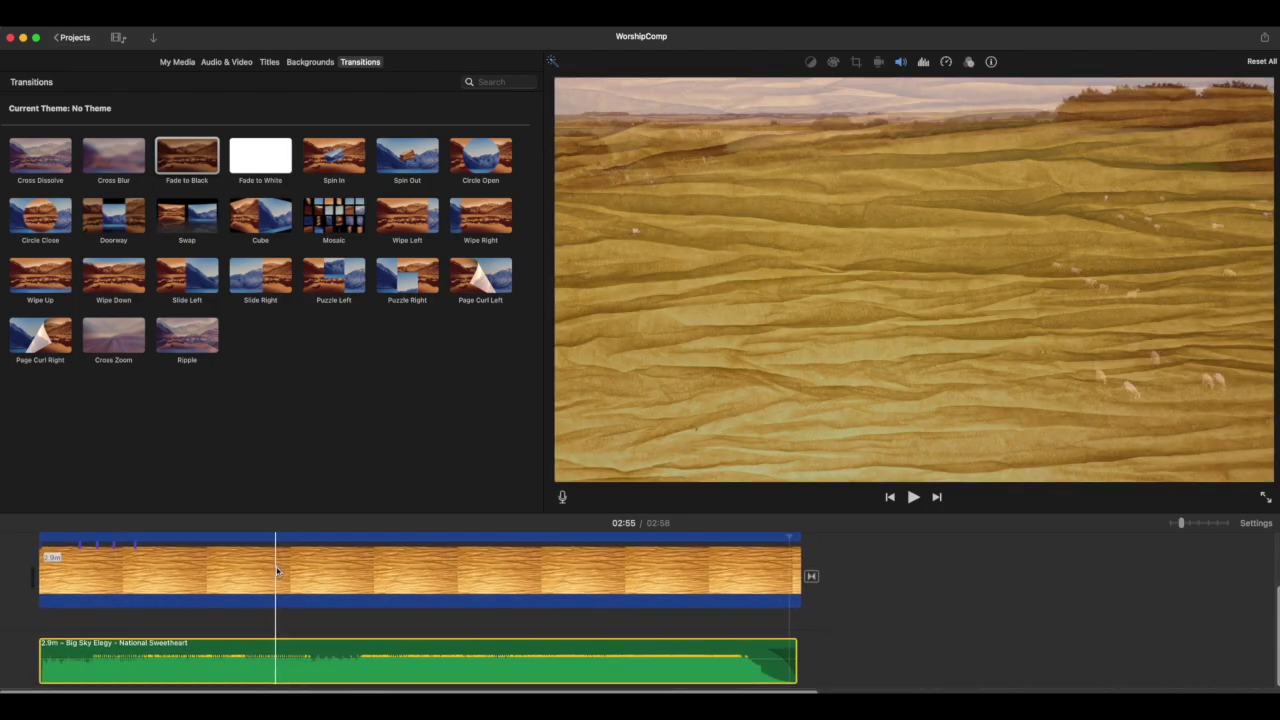
scroll(272, 600, "up", 3)
scroll(276, 575, "down", 2)
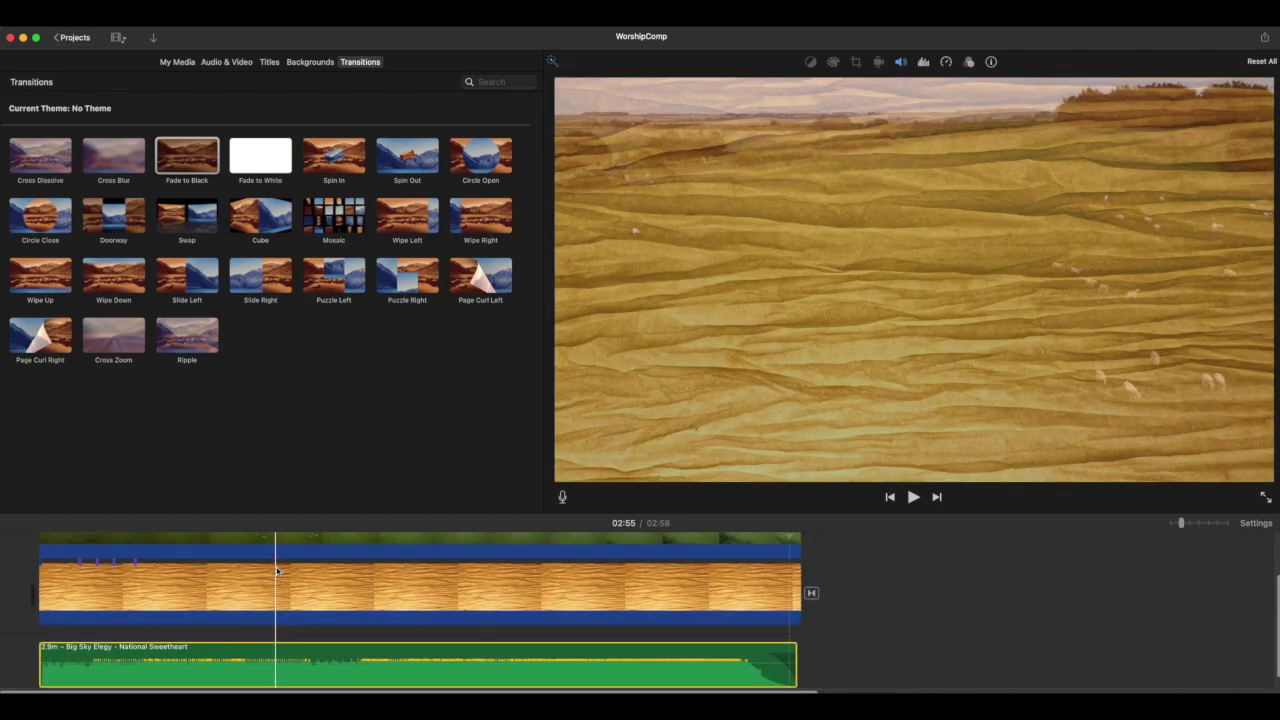
scroll(700, 565, "up", 3)
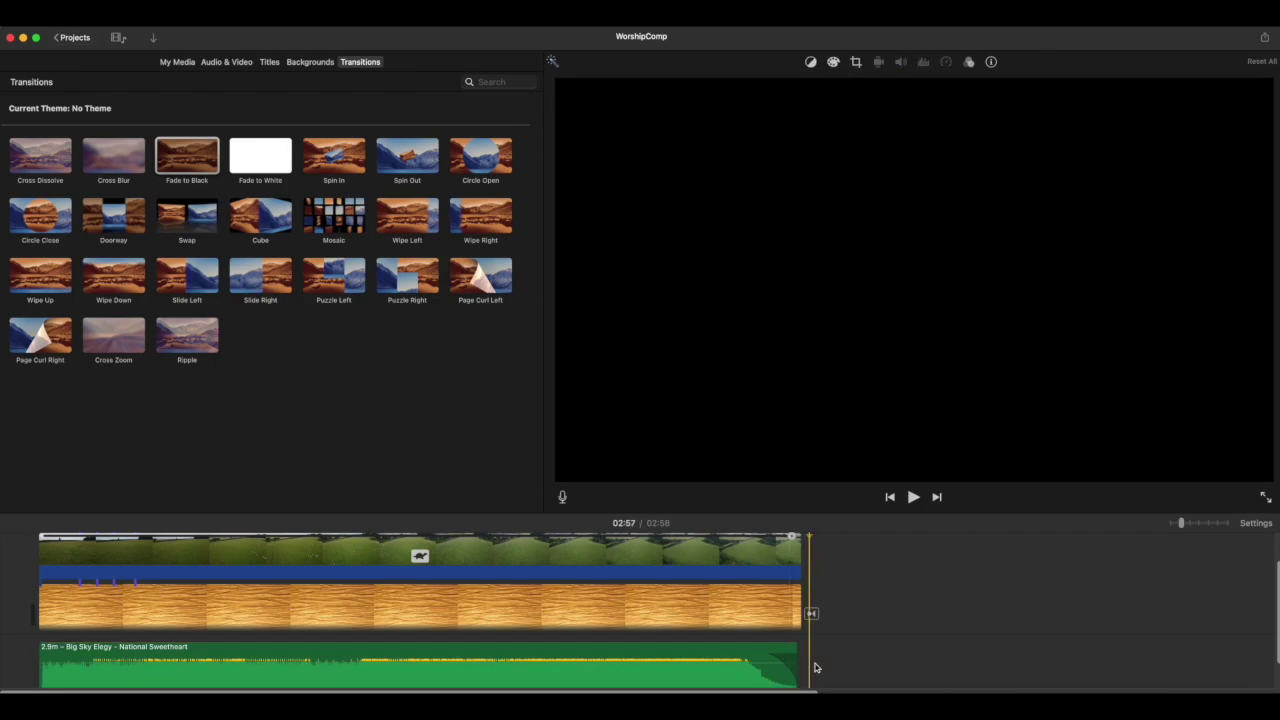
left_click_drag(822, 662, 76, 543)
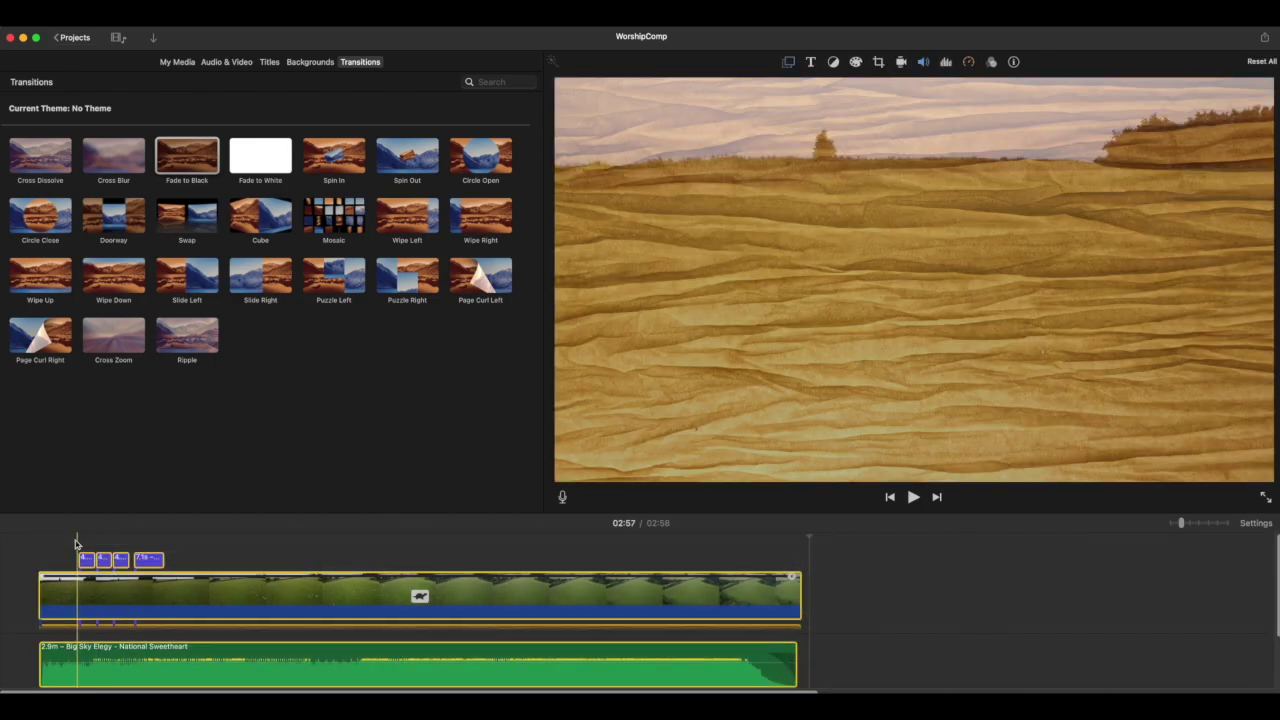
key("Delete")
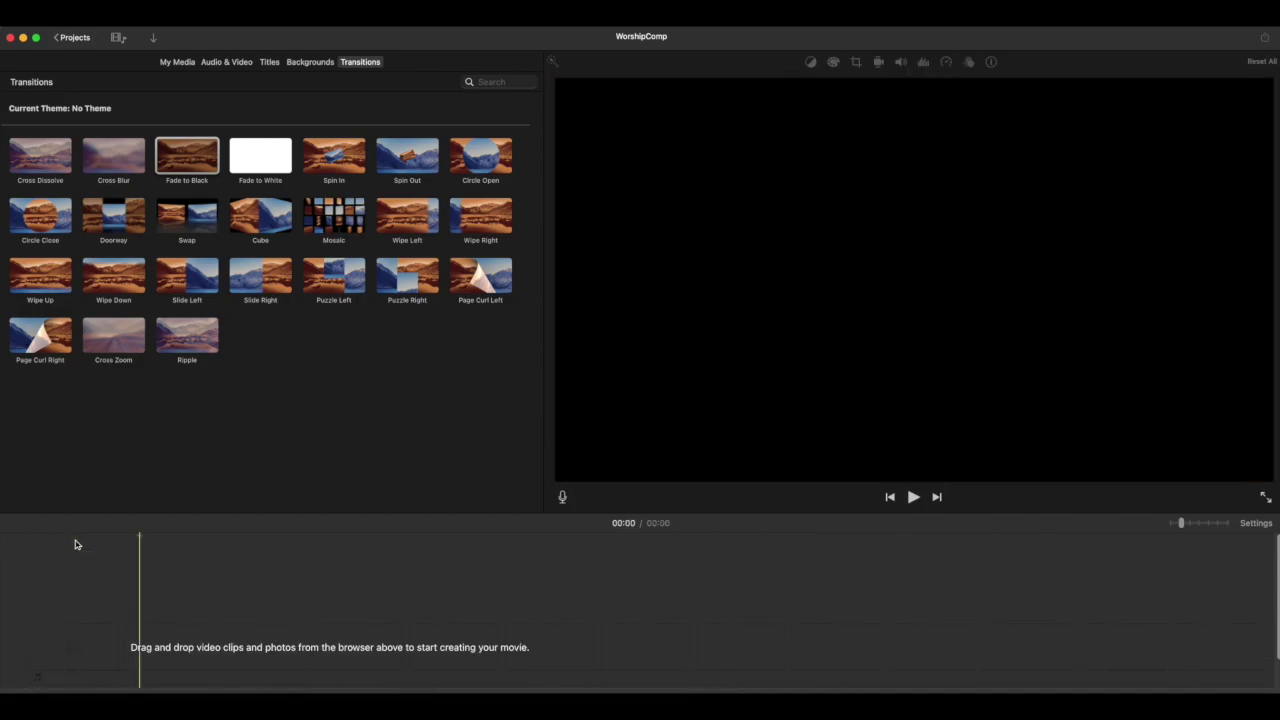
key("super+z")
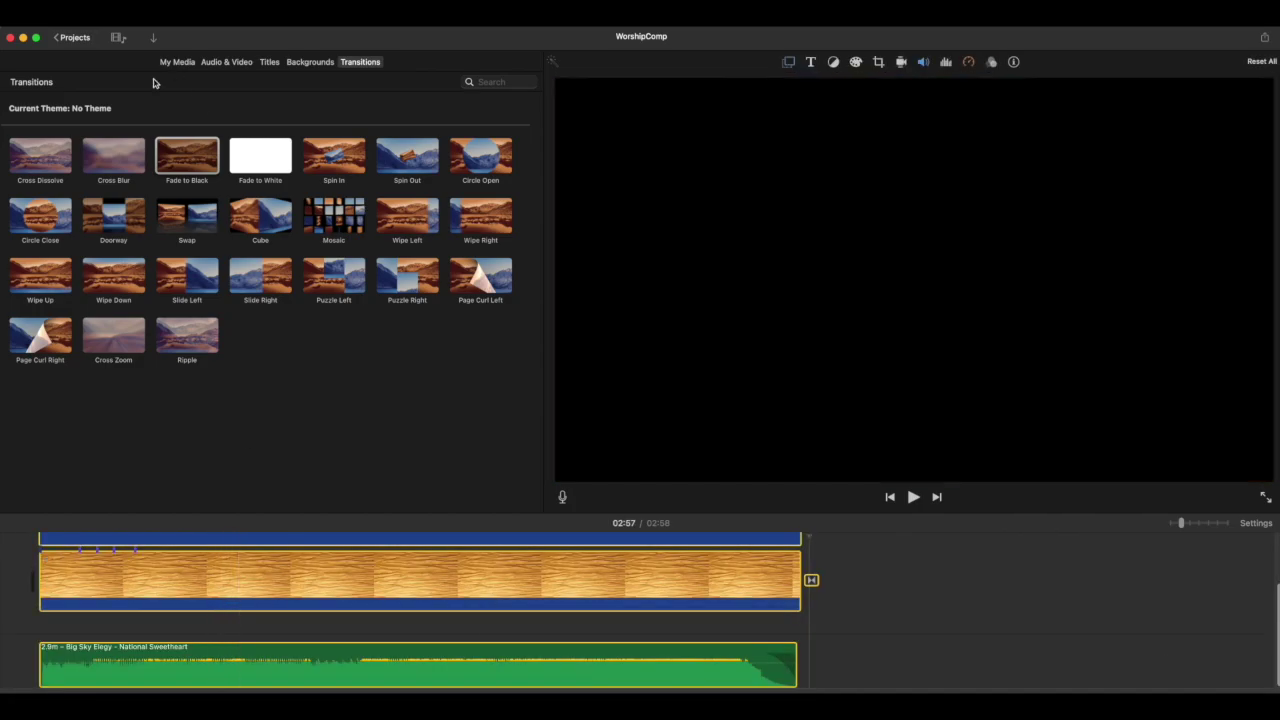
left_click(76, 40)
Open the WorshipComp project from the Projects browser
mouse_move(353, 246)
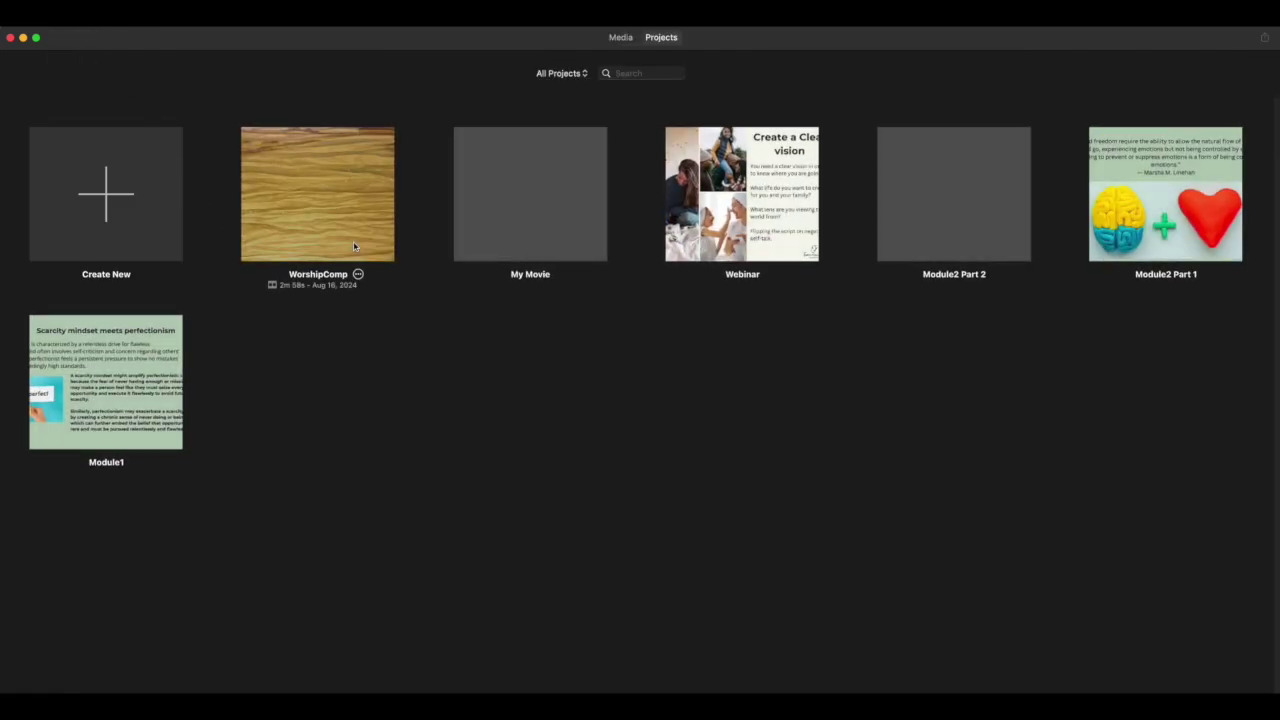
left_click(358, 274)
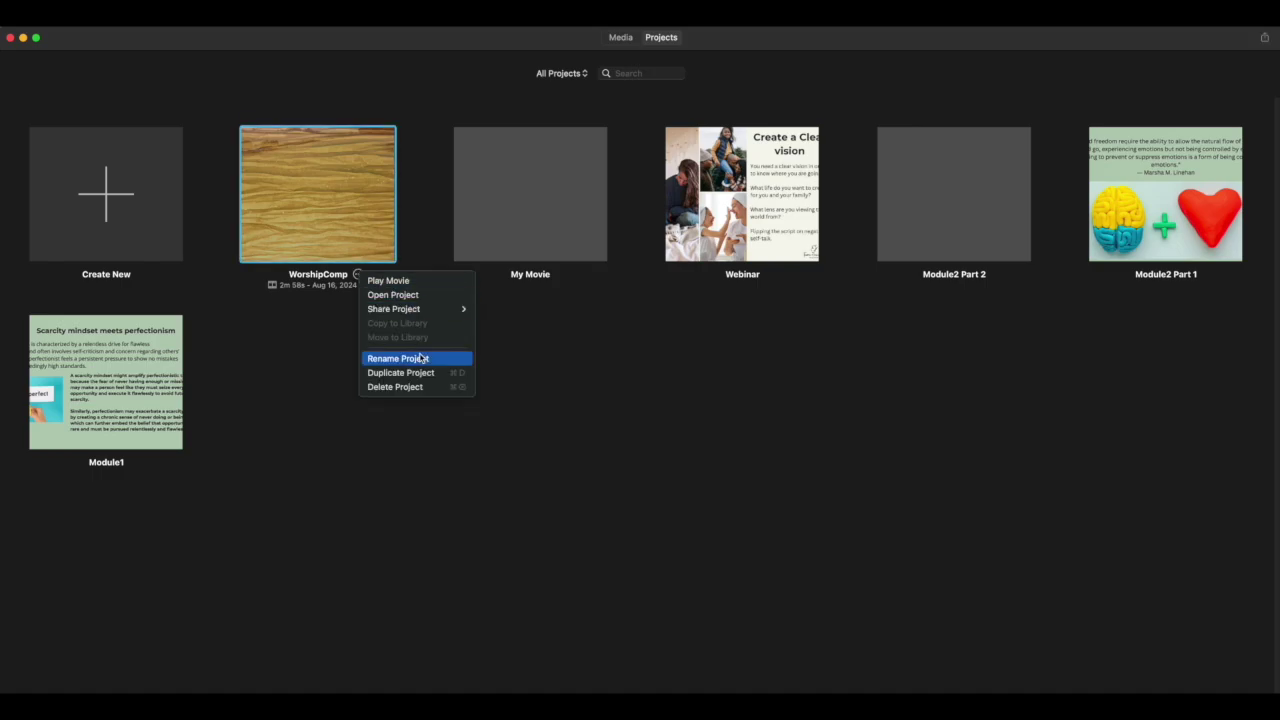
double_click(303, 151)
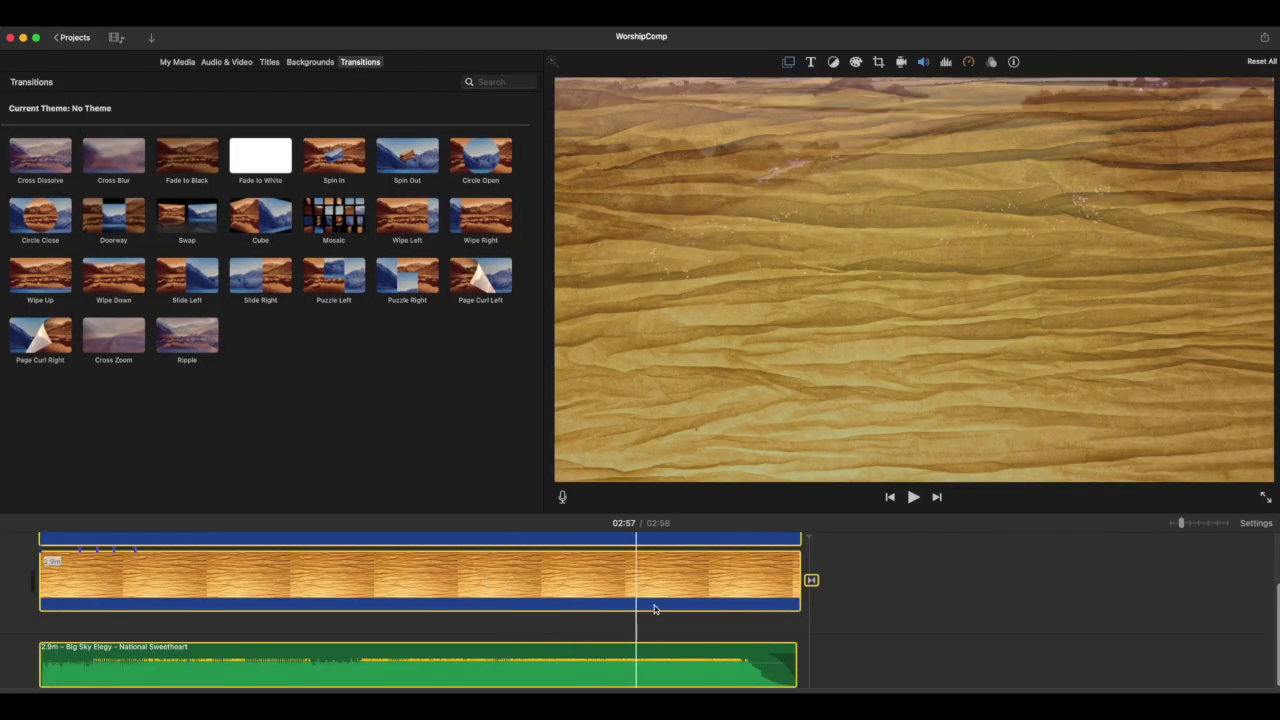
Marquee-select every clip in the timeline and delete them
left_click_drag(838, 650, 47, 512)
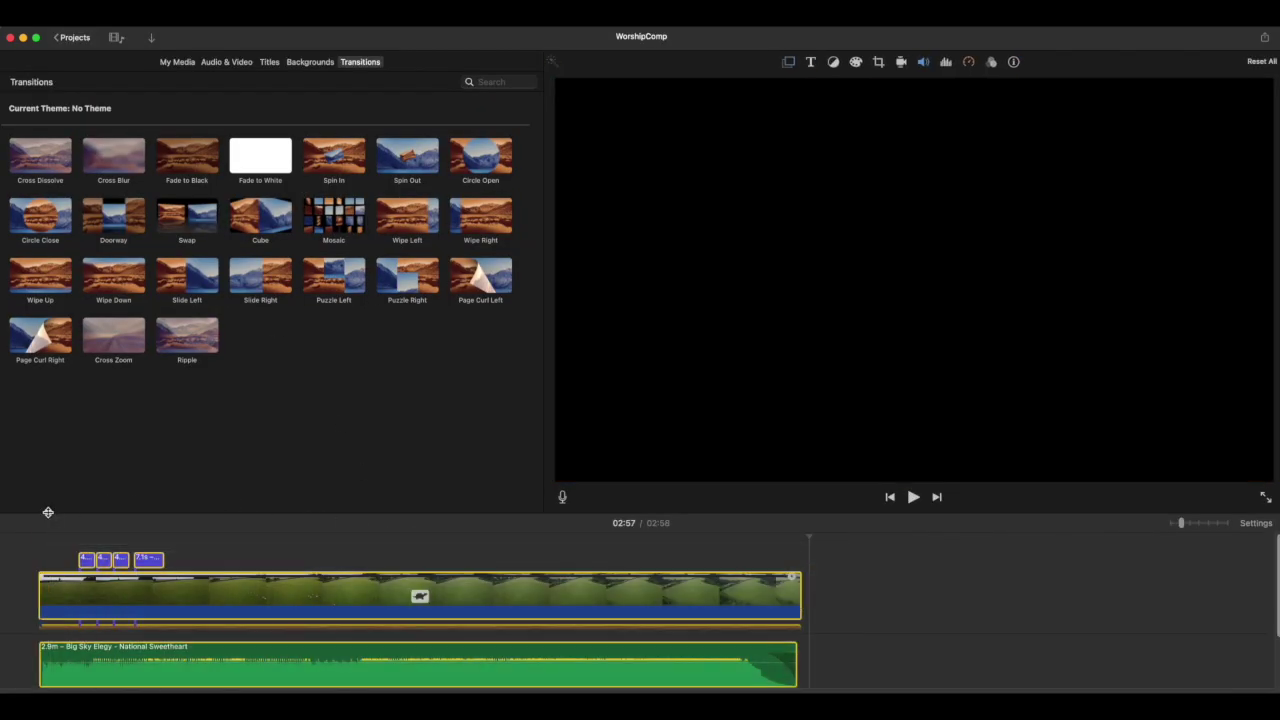
key("Delete")
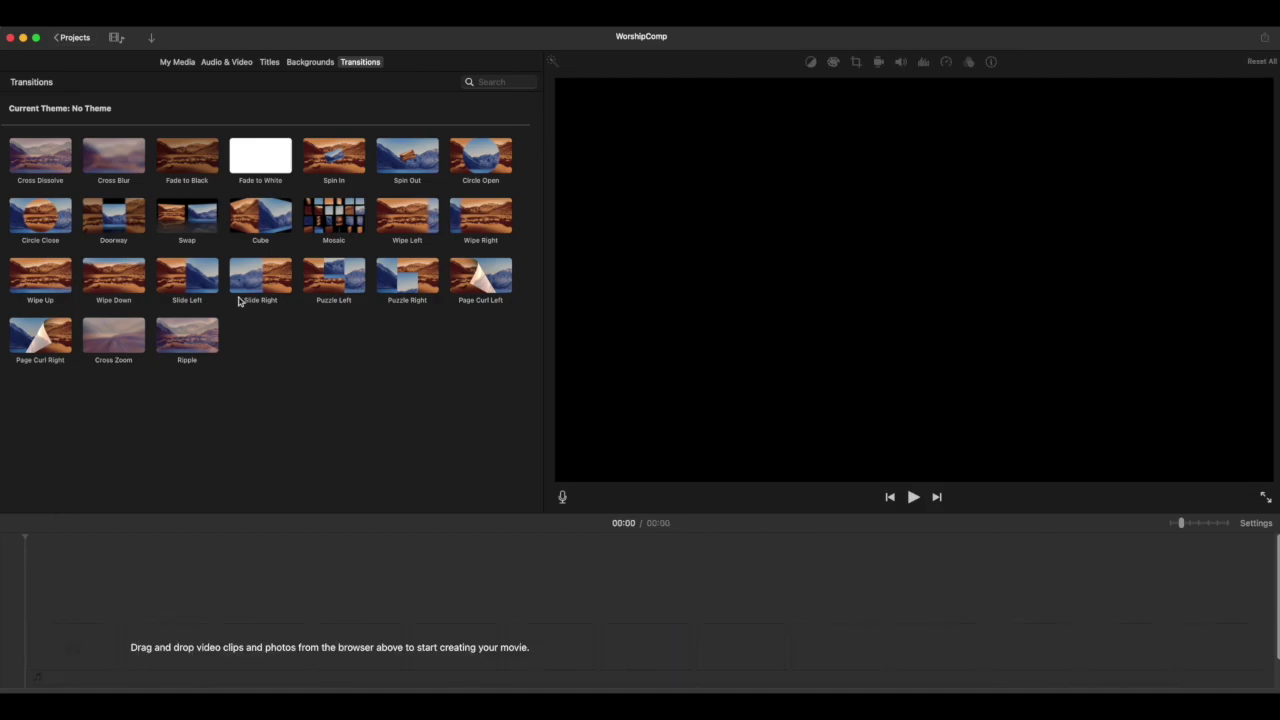
left_click(177, 62)
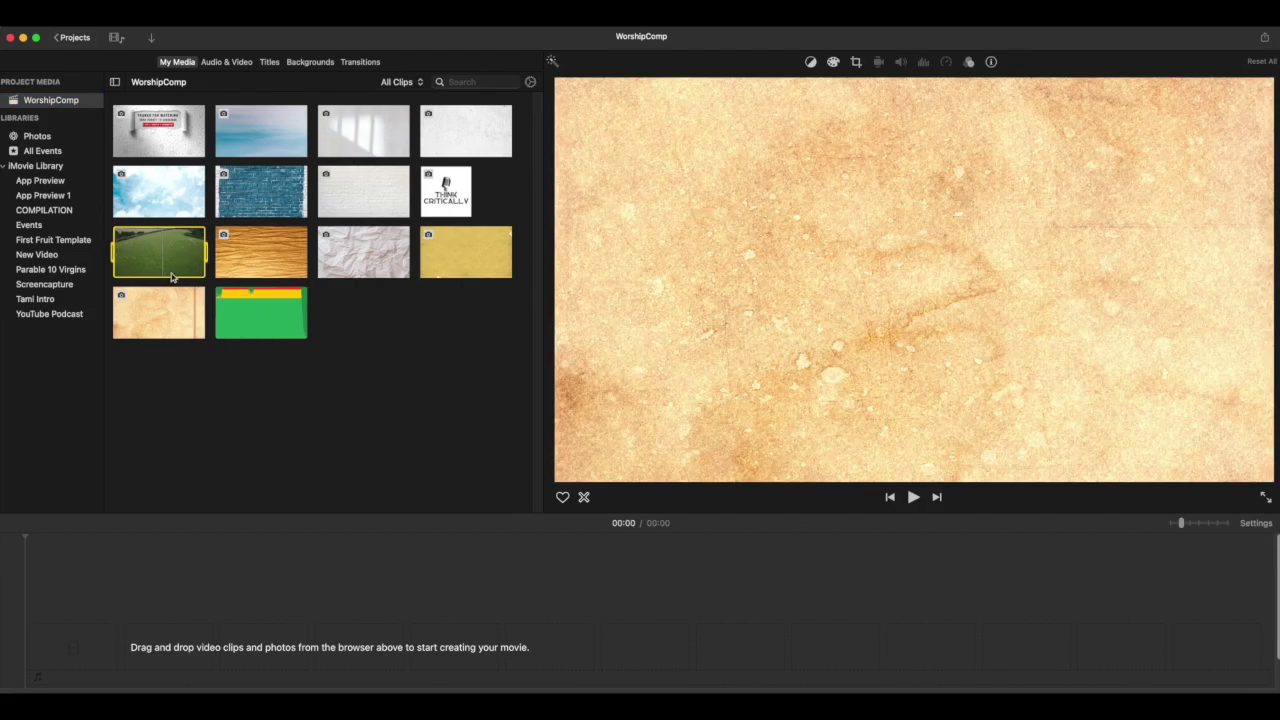
Delete the sheep-field clip and the green clip from the event media, confirming each deletion
left_click(155, 255)
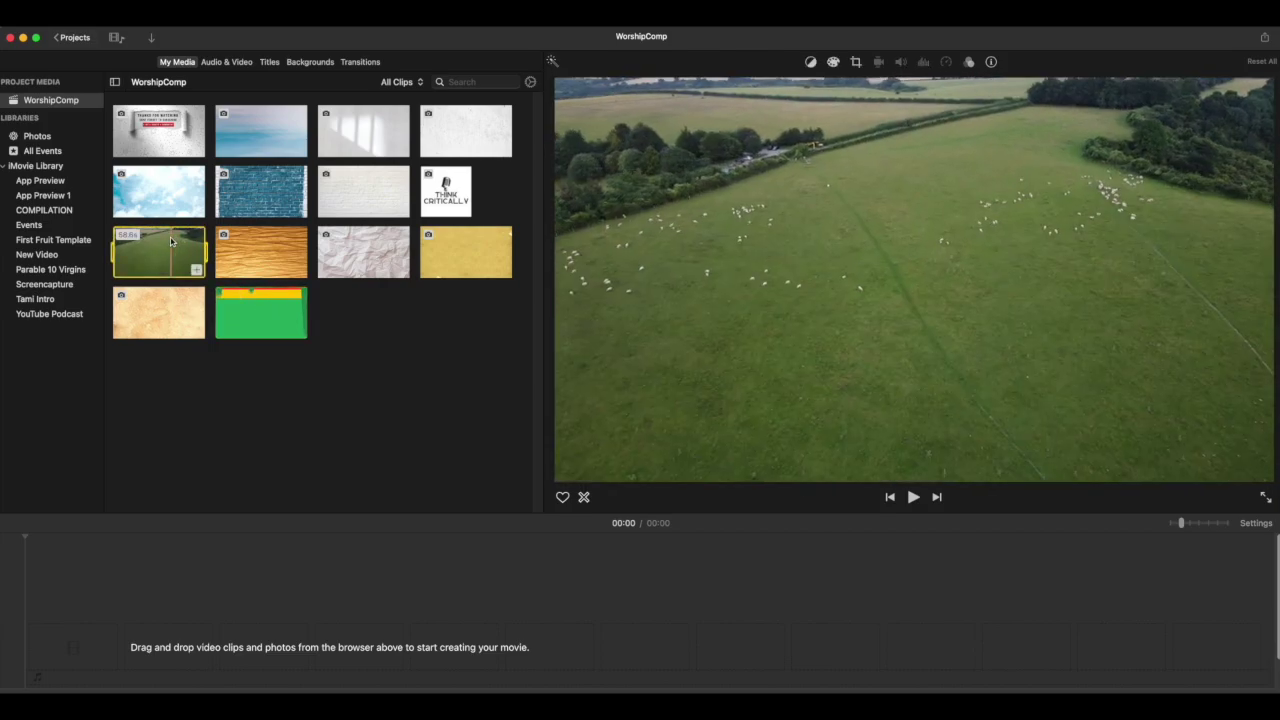
right_click(157, 252)
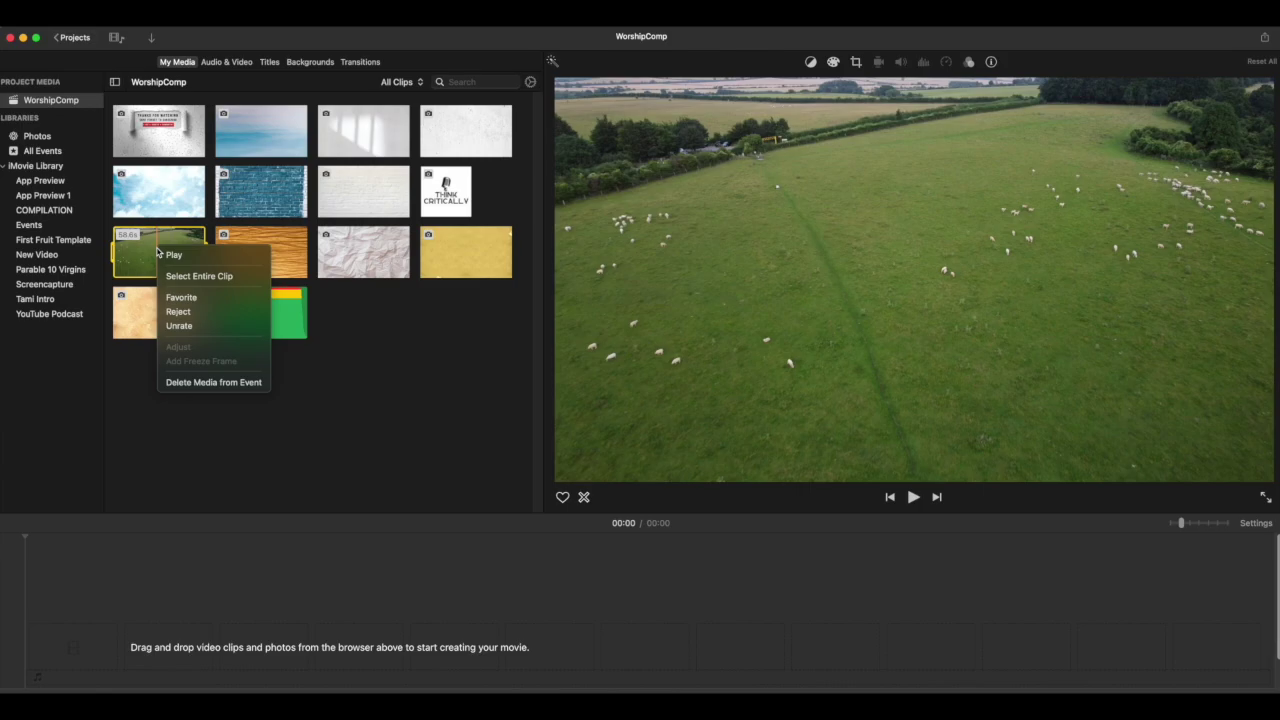
left_click(226, 382)
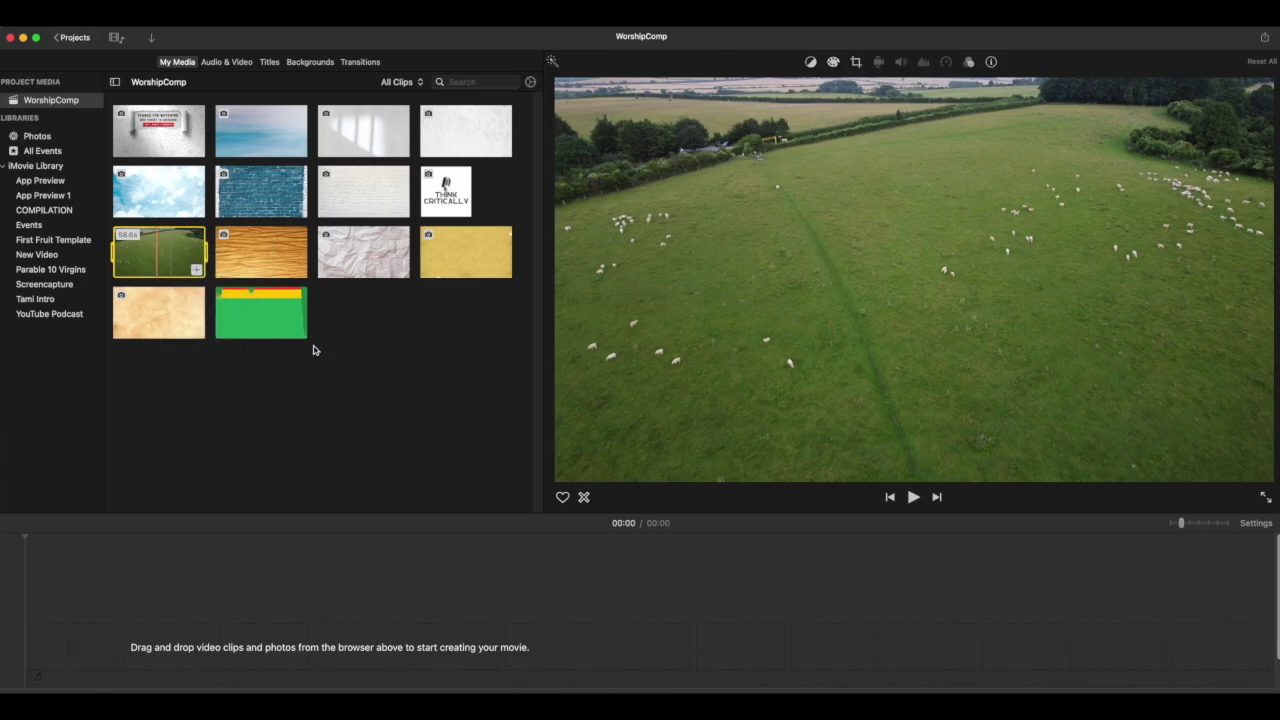
left_click(691, 280)
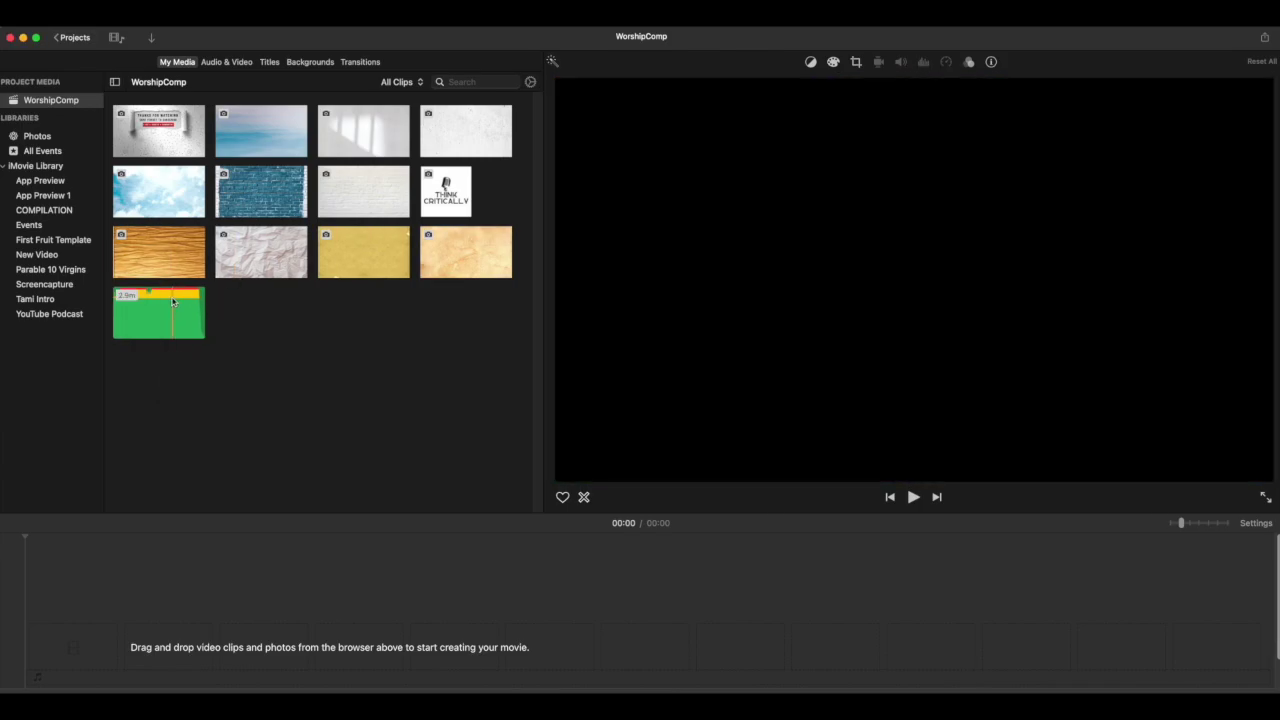
left_click(172, 302)
right_click(172, 302)
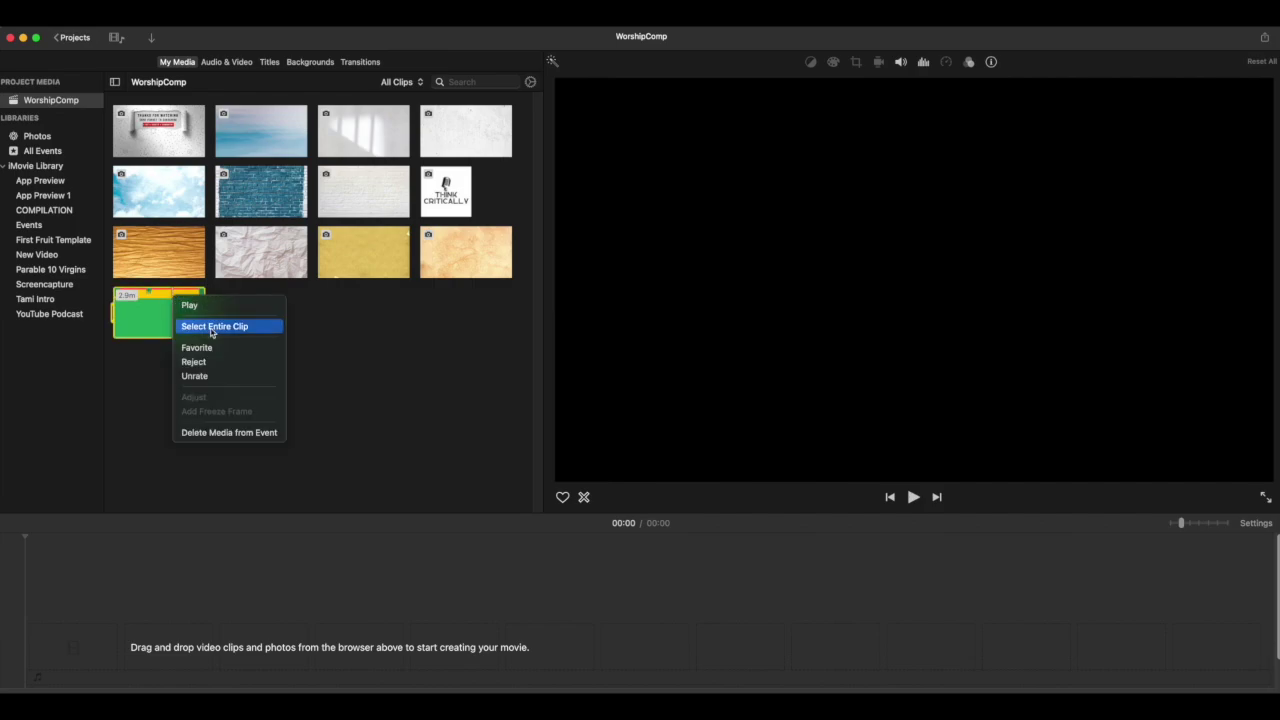
left_click(231, 432)
left_click(660, 283)
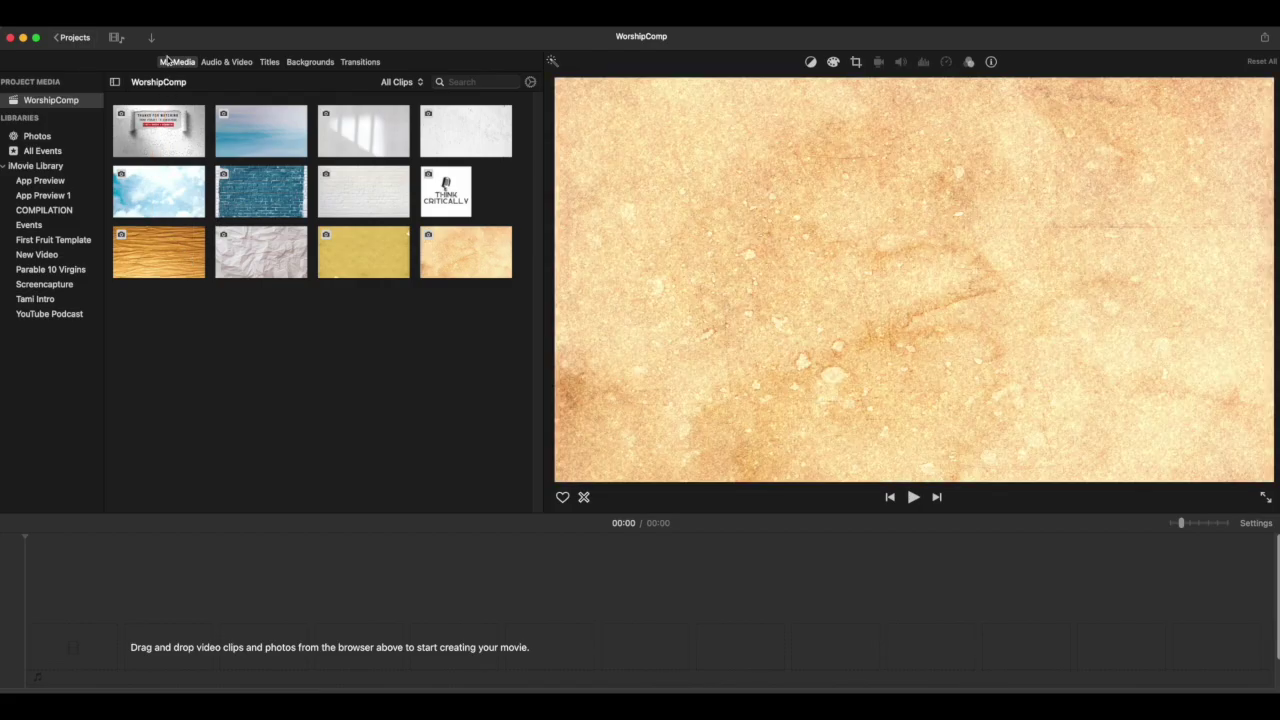
Hide iMovie and move TESTFILE.mp4 out onto the open desktop
key("super+h")
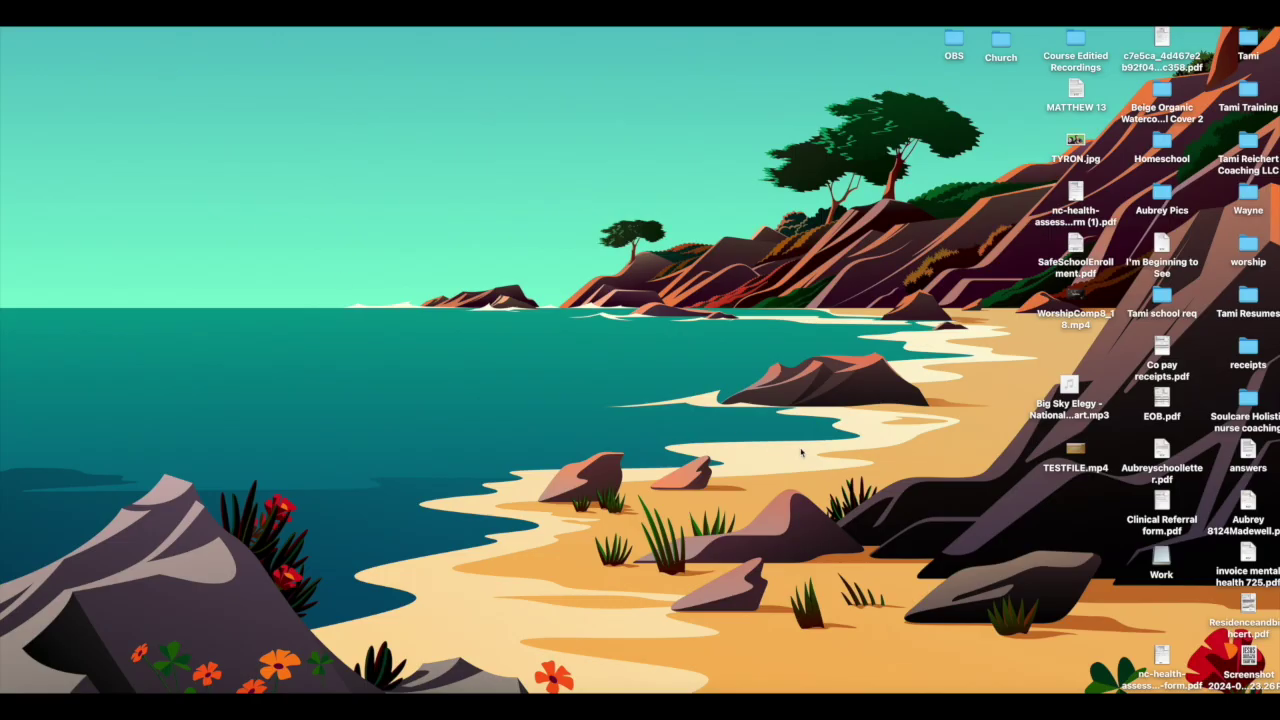
left_click_drag(1066, 470, 469, 336)
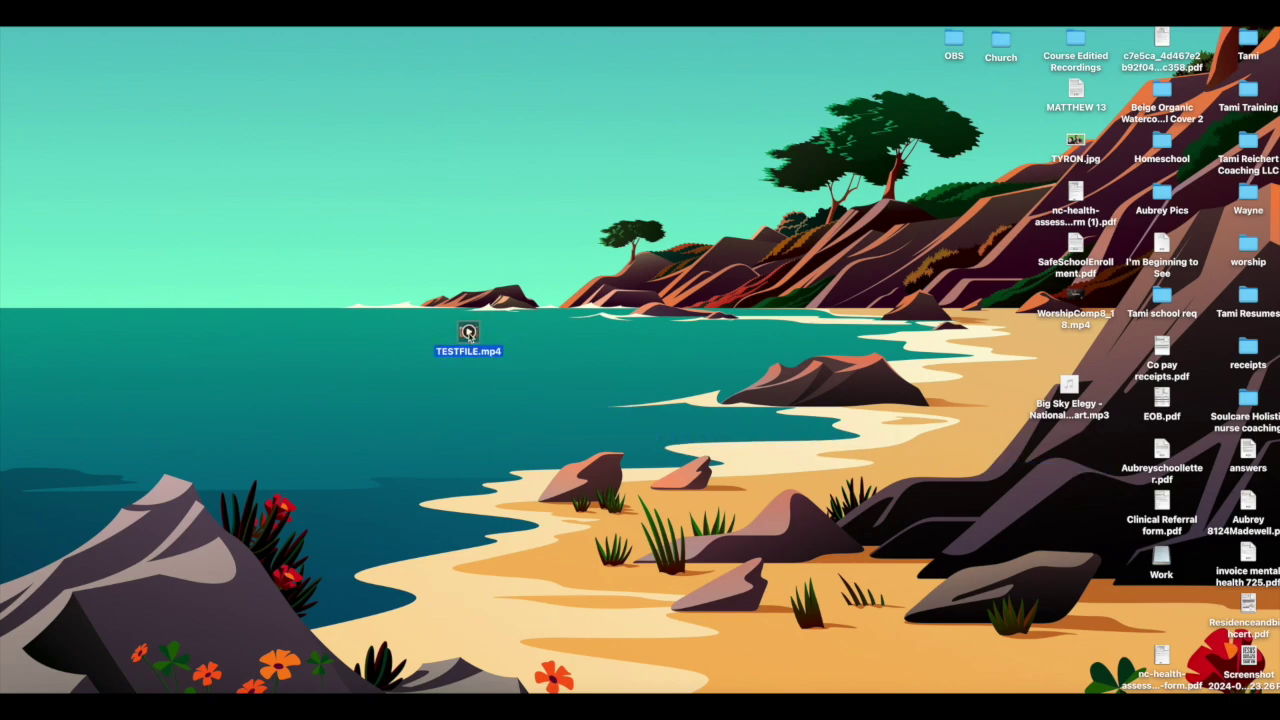